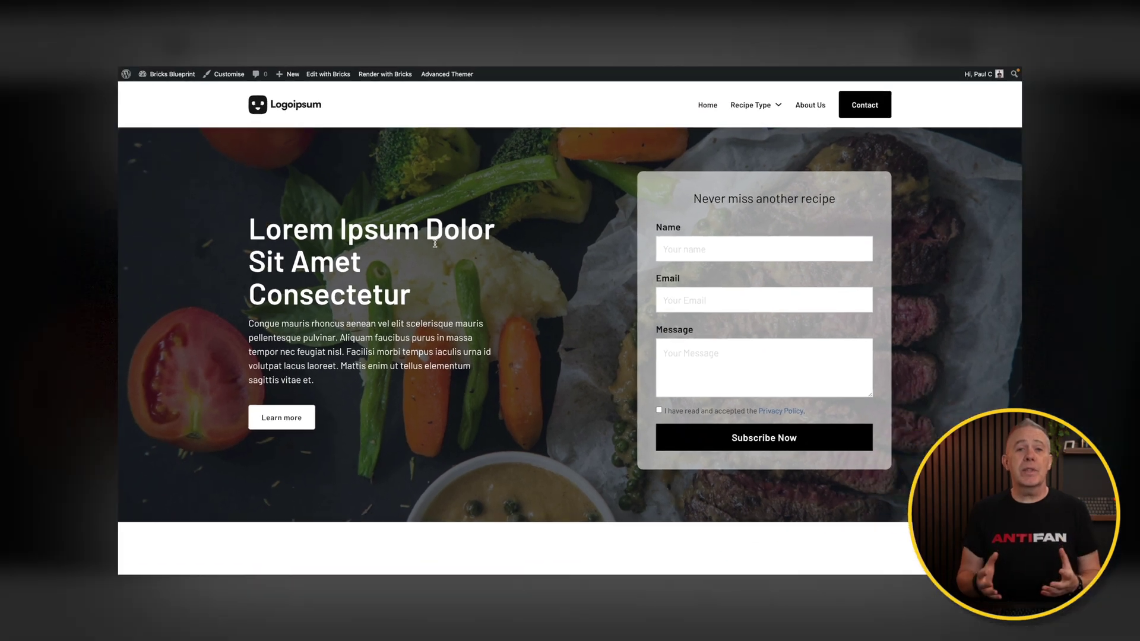
# Browse the recipe cards on the home page and open the Two Huge Chocolate Chip Cookies recipe
pyautogui.scroll(-10, 398, 267)
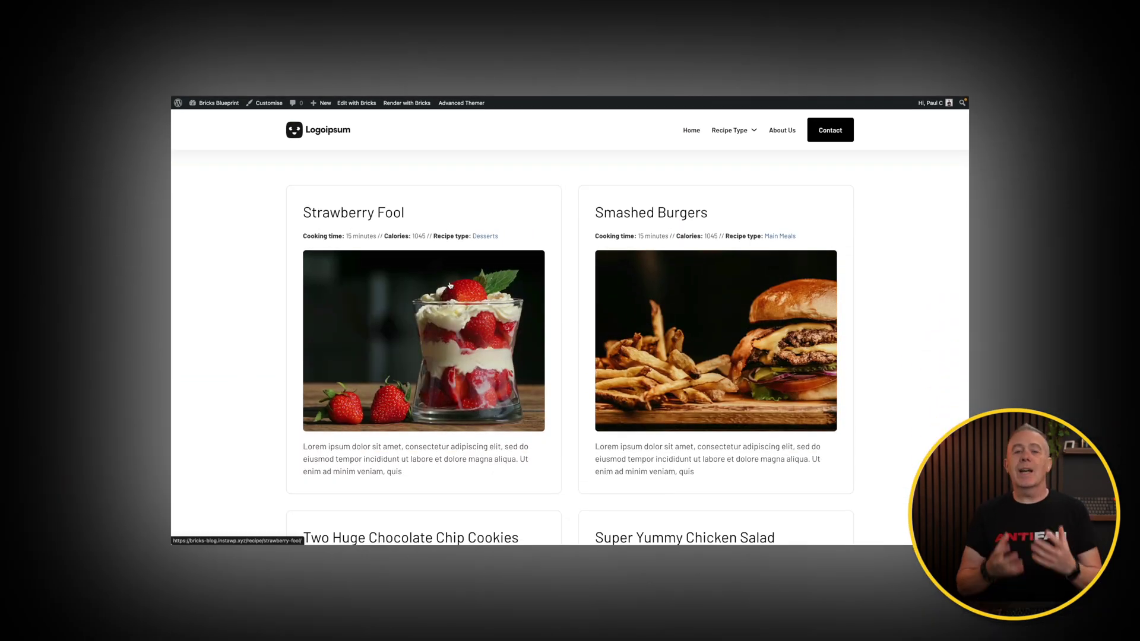
pyautogui.scroll(-6, 450, 285)
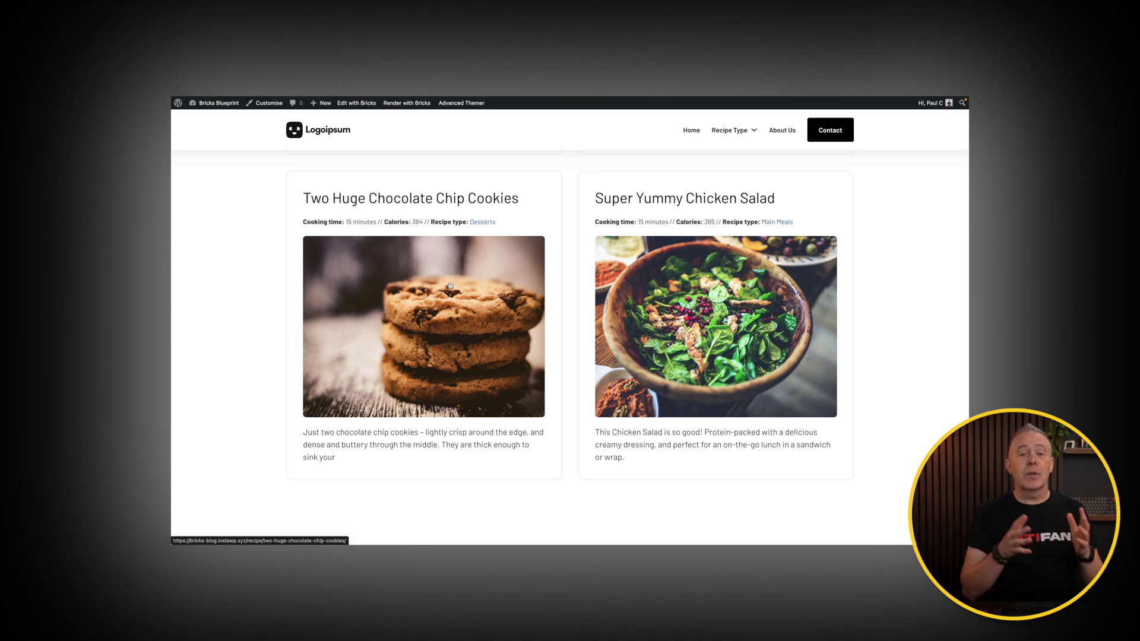
pyautogui.scroll(1, 416, 261)
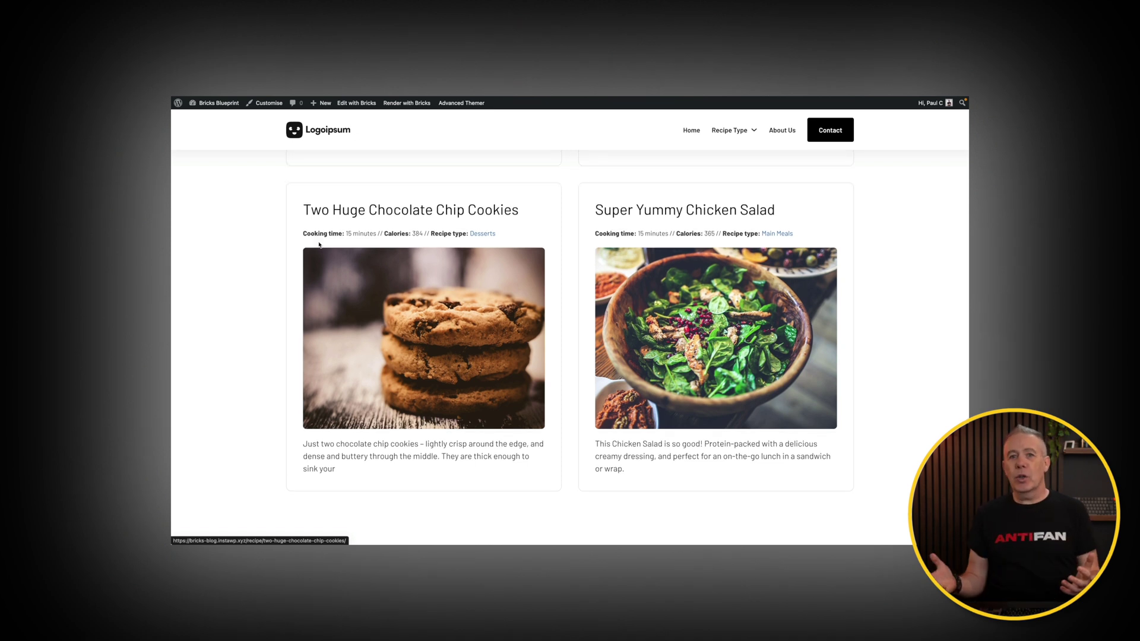
pyautogui.click(467, 305)
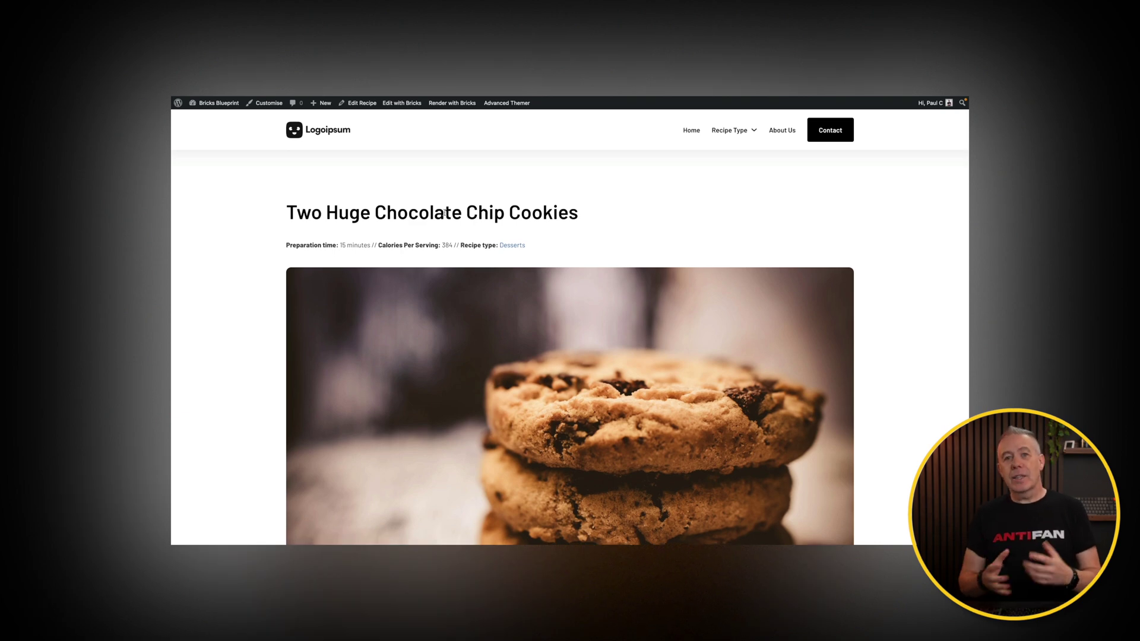
pyautogui.scroll(-6, 369, 339)
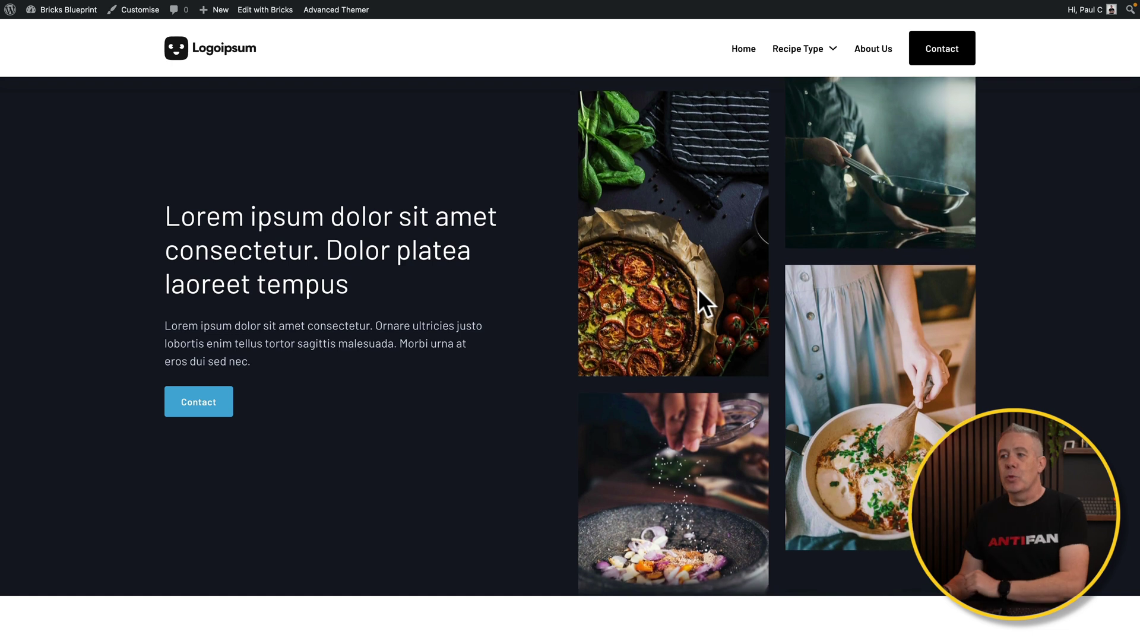
# Examine the Filter Recipes controls and the recipe cards beneath them on the Main Meals archive page
pyautogui.scroll(-5, 396, 379)
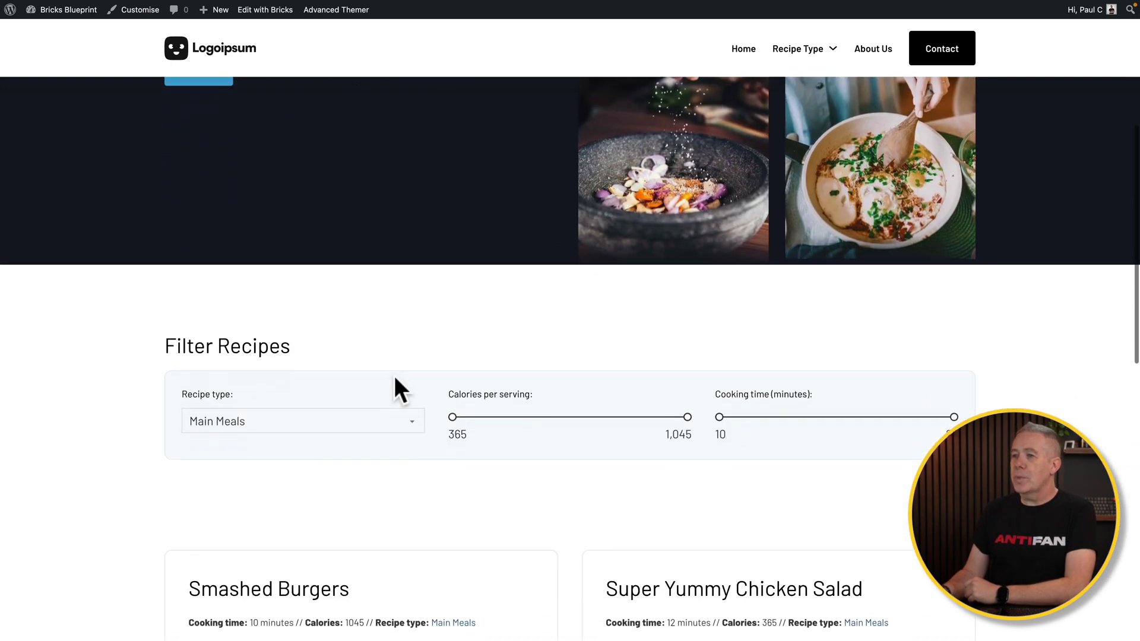
pyautogui.scroll(-2, 394, 379)
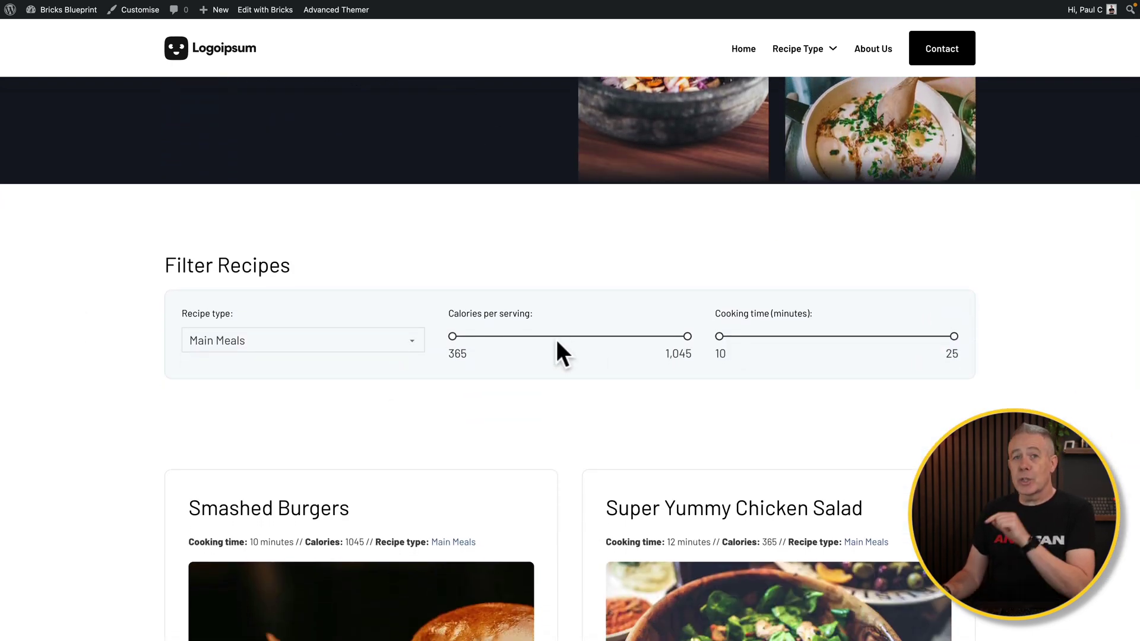
pyautogui.scroll(-4, 557, 342)
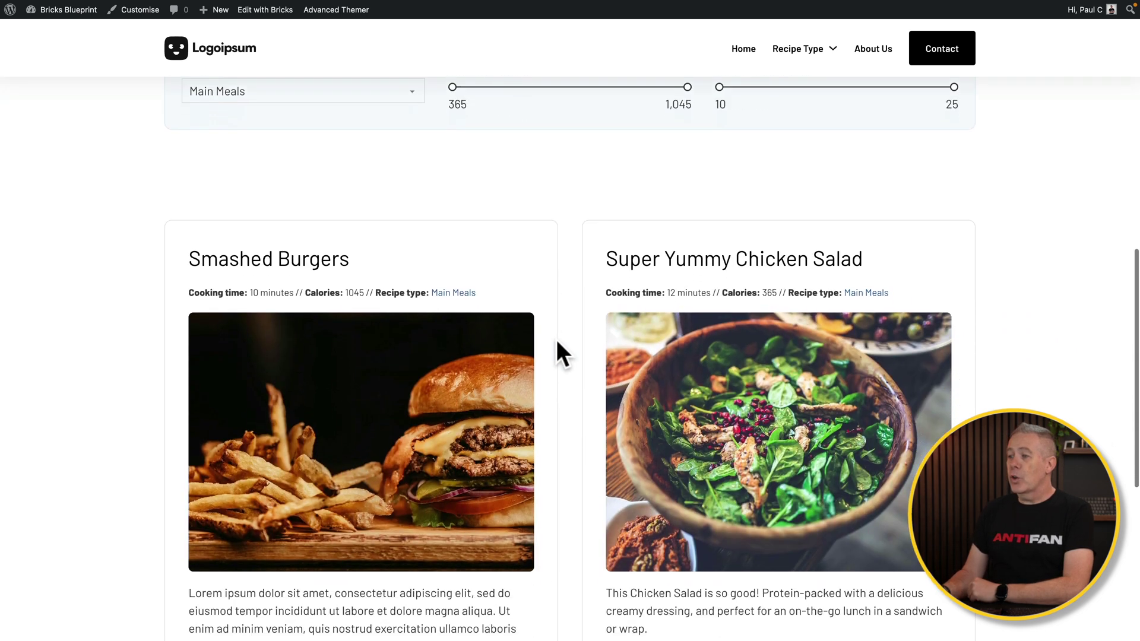
pyautogui.scroll(-4, 557, 341)
pyautogui.scroll(3, 557, 341)
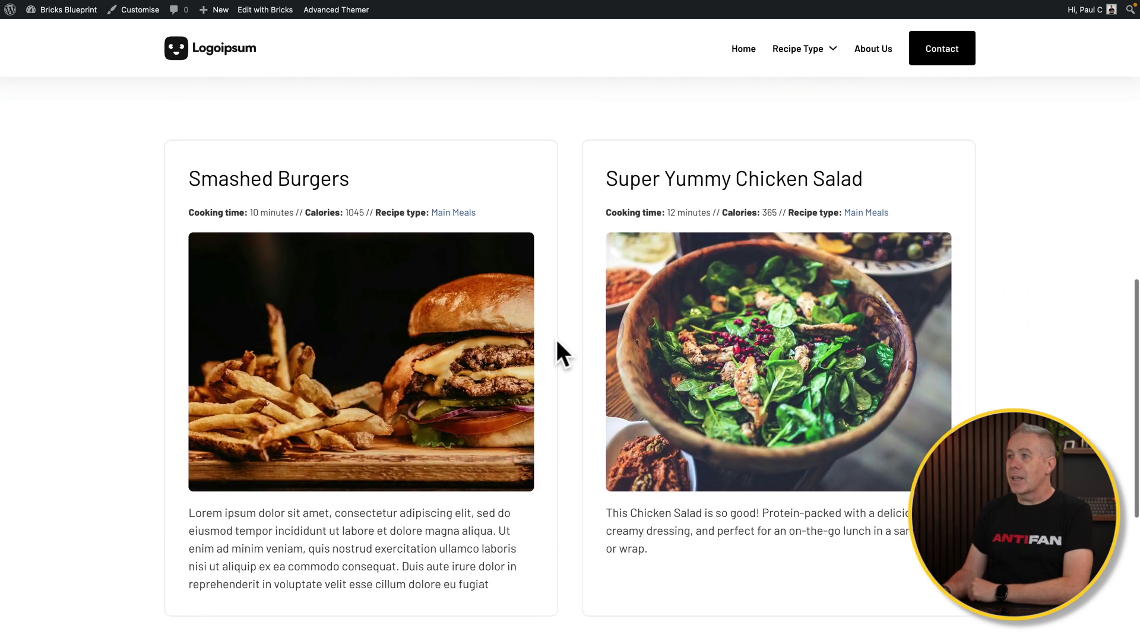
pyautogui.scroll(4, 558, 343)
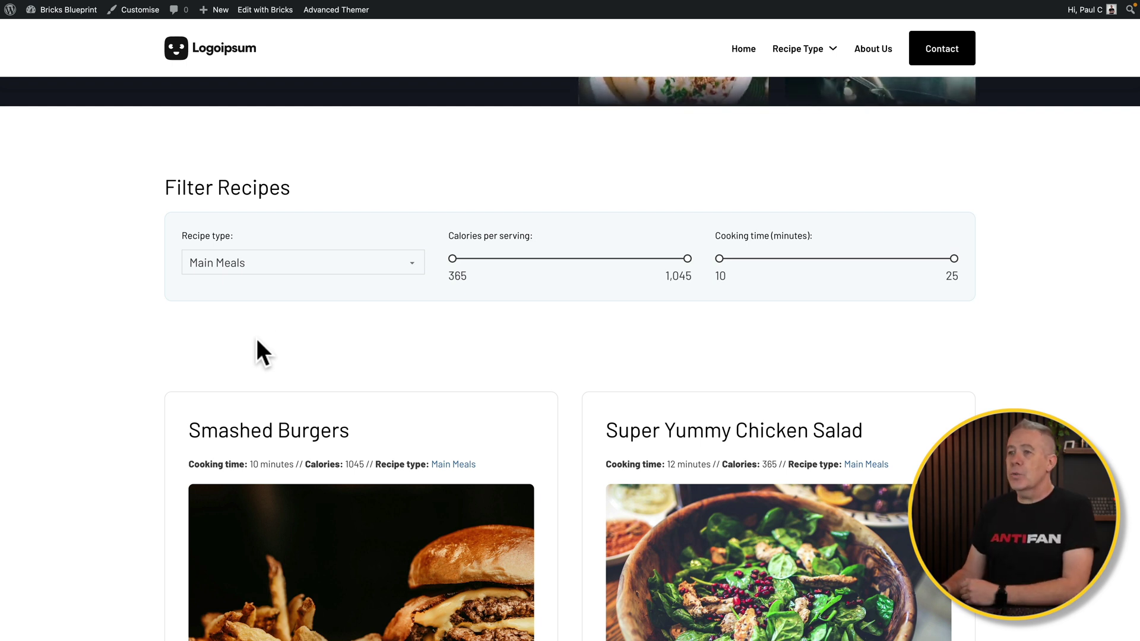
# Review the recipe type filter's options without changing the selection, and check the cooking times on the recipe cards
pyautogui.click(265, 264)
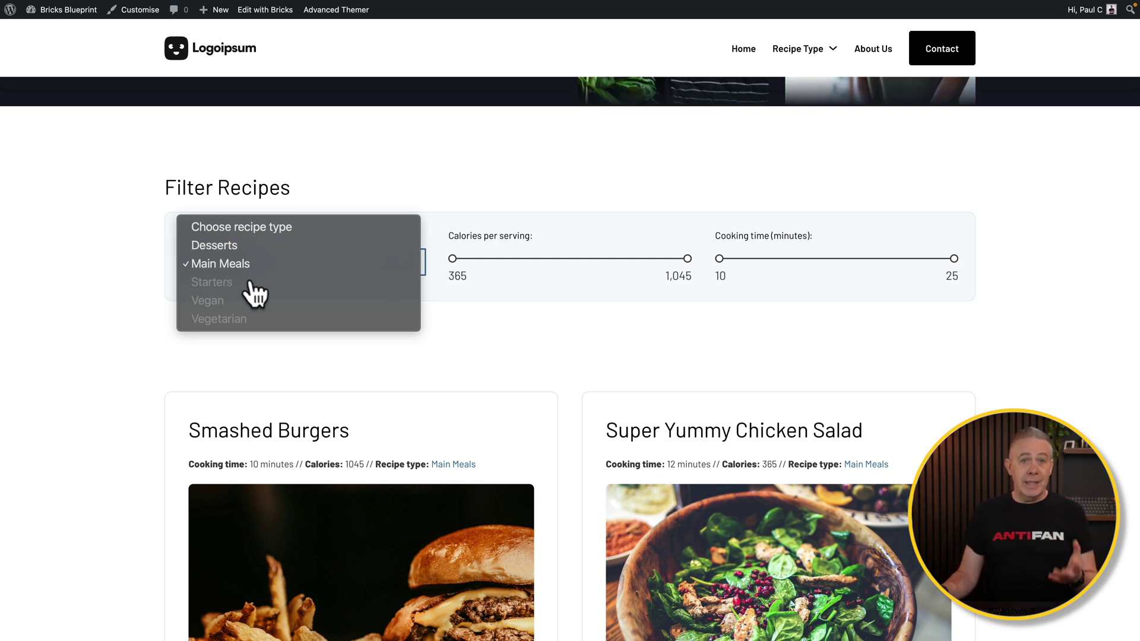
pyautogui.click(410, 377)
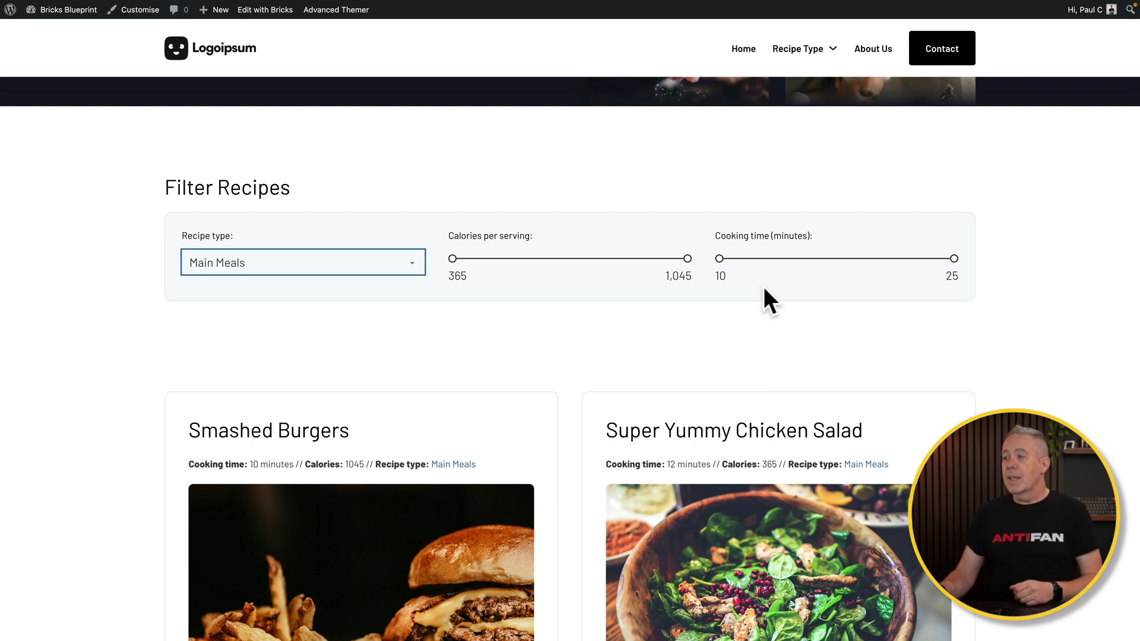
pyautogui.scroll(-4, 763, 287)
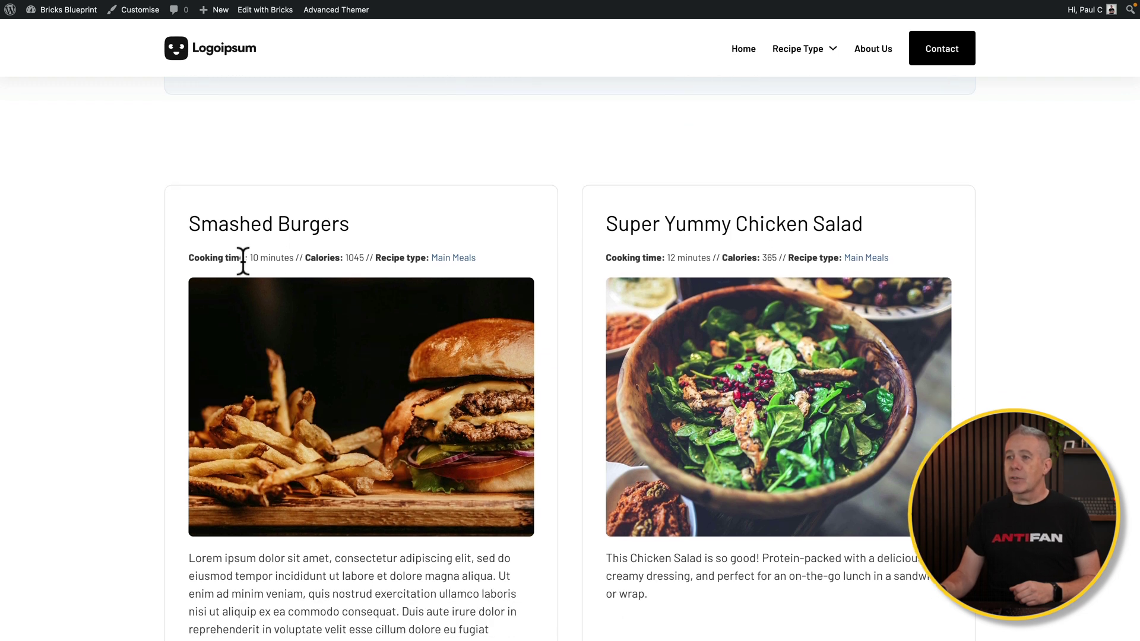
pyautogui.scroll(4, 372, 295)
# Filter the recipes by the Desserts recipe type and look over the matching cards
pyautogui.click(365, 294)
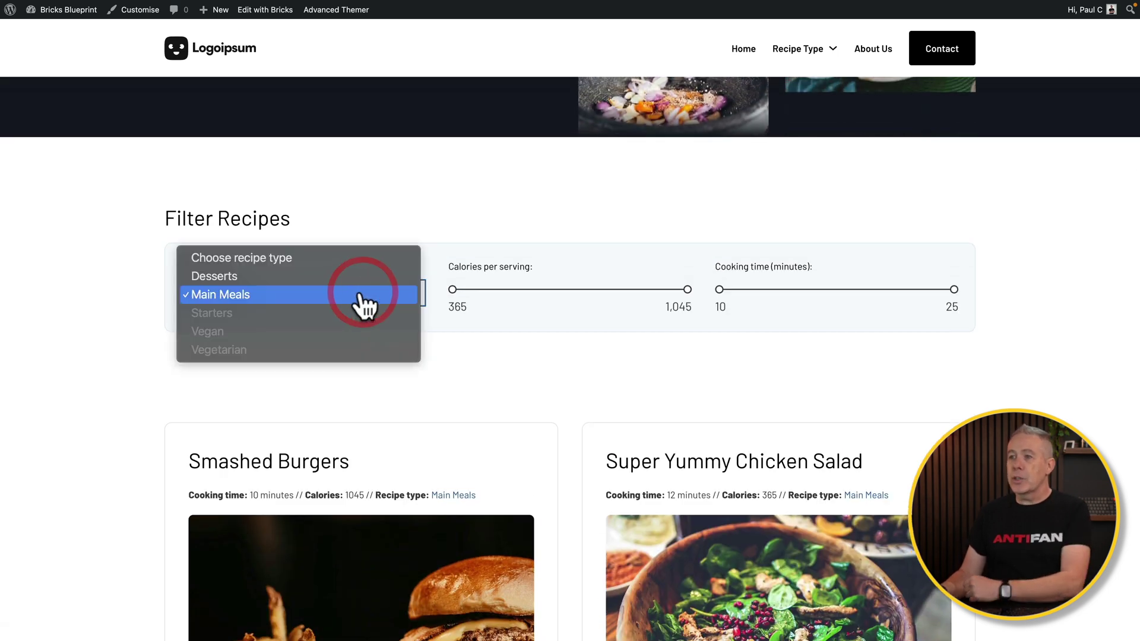
pyautogui.click(318, 278)
pyautogui.scroll(-2, 98, 458)
pyautogui.scroll(-4, 97, 458)
pyautogui.scroll(5, 97, 458)
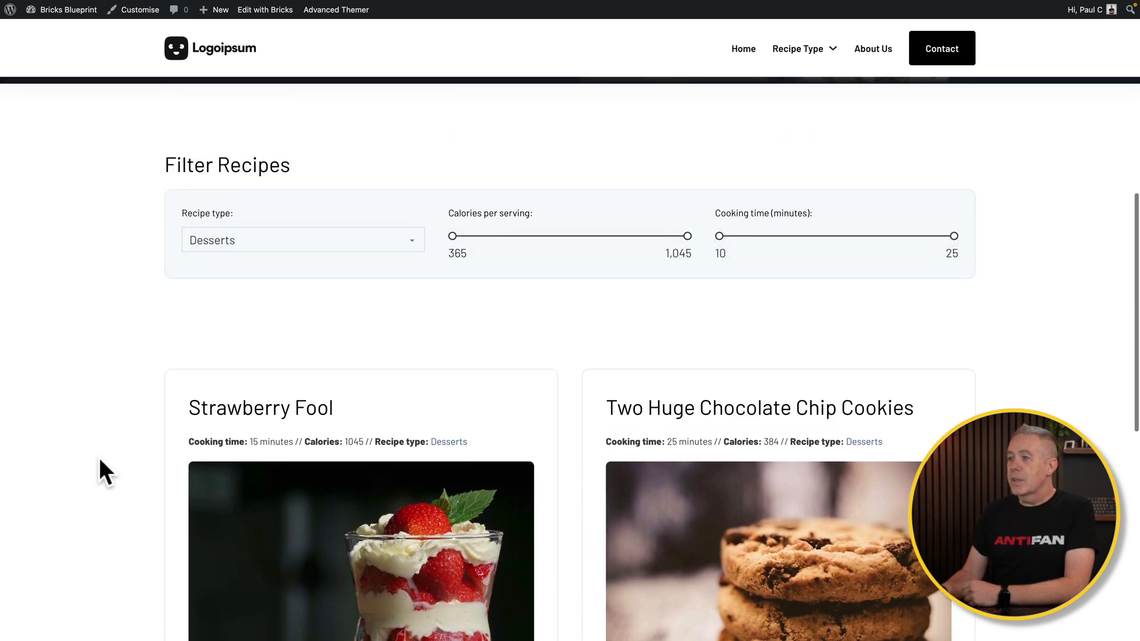
pyautogui.scroll(-1, 251, 411)
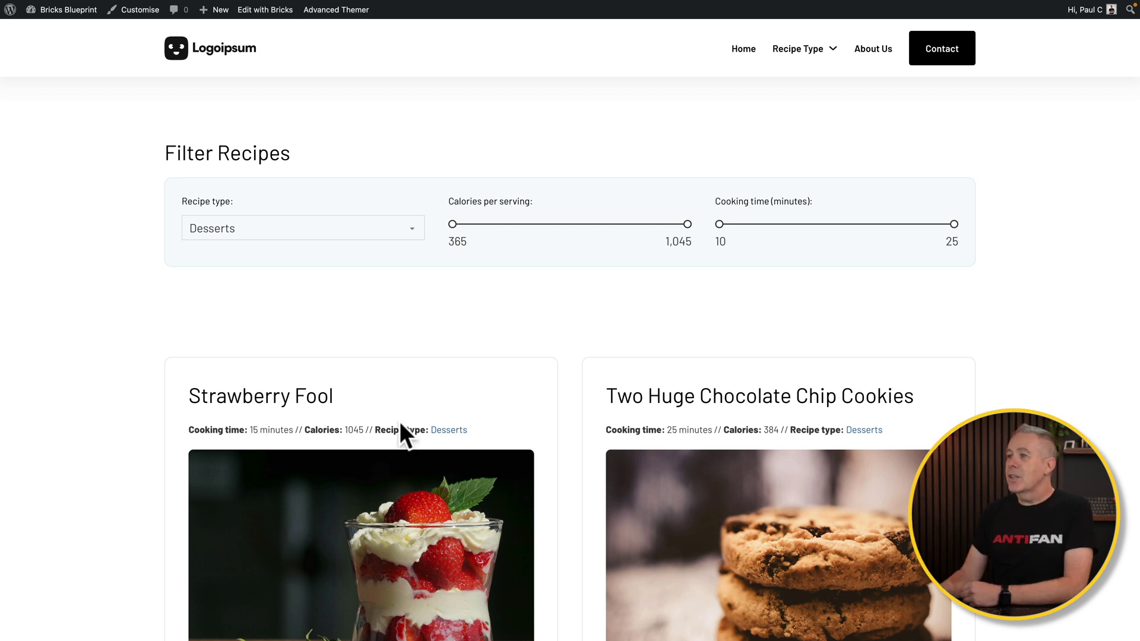
# Test the range filters by capping calories per serving at 641, resetting the cap to 1,045 and lowering the maximum cooking time
pyautogui.moveTo(687, 226); pyautogui.dragTo(547, 225)
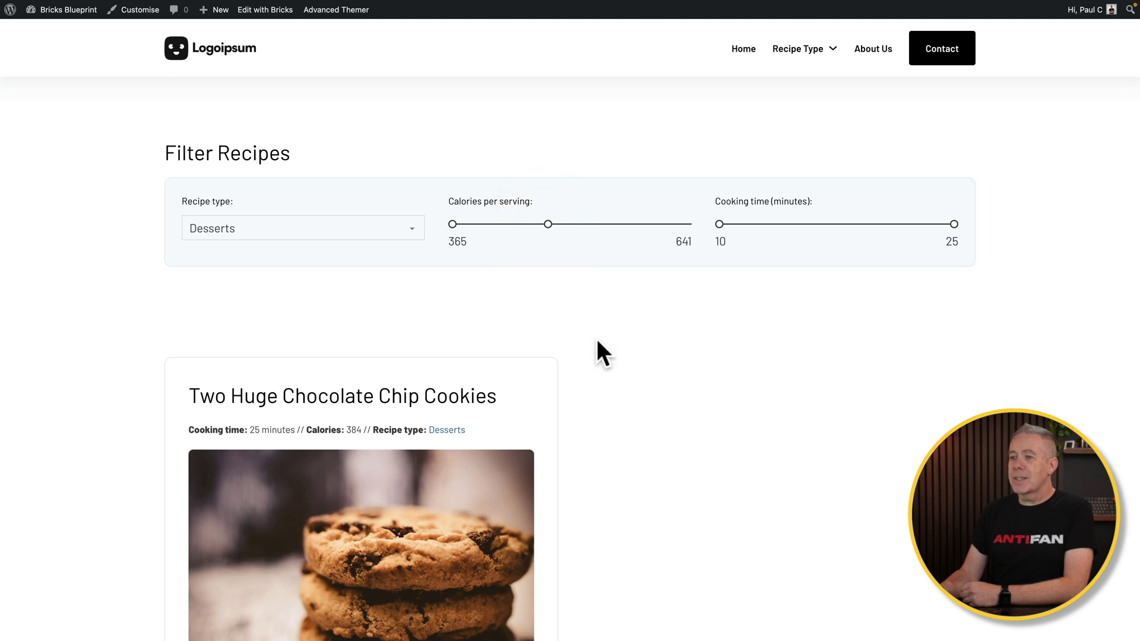
pyautogui.scroll(-2, 597, 337)
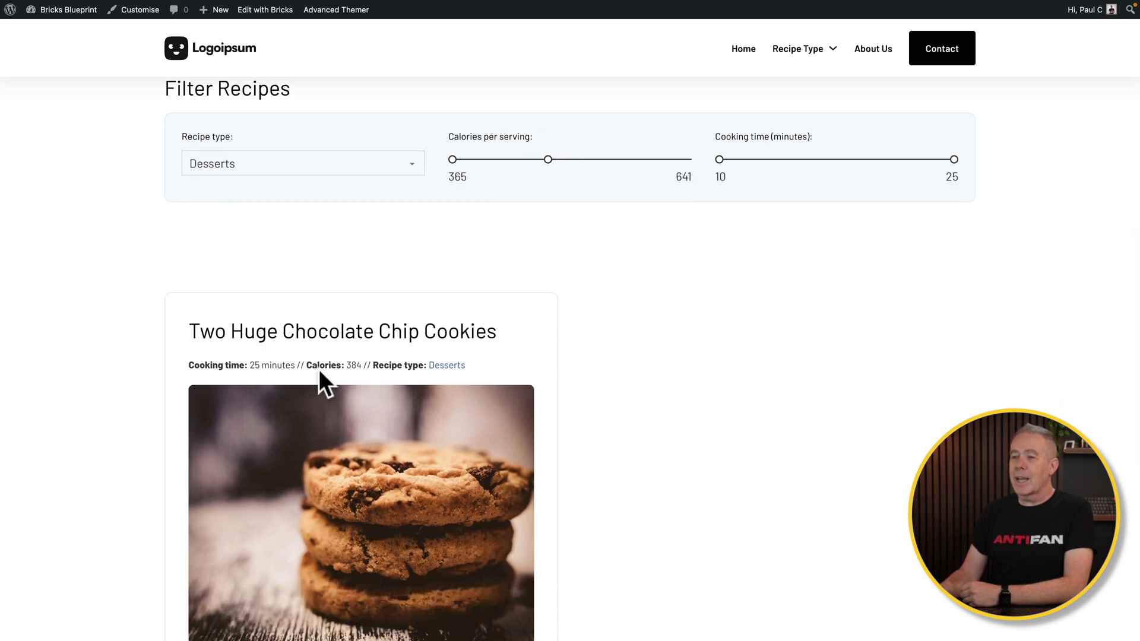
pyautogui.moveTo(547, 161); pyautogui.dragTo(690, 163)
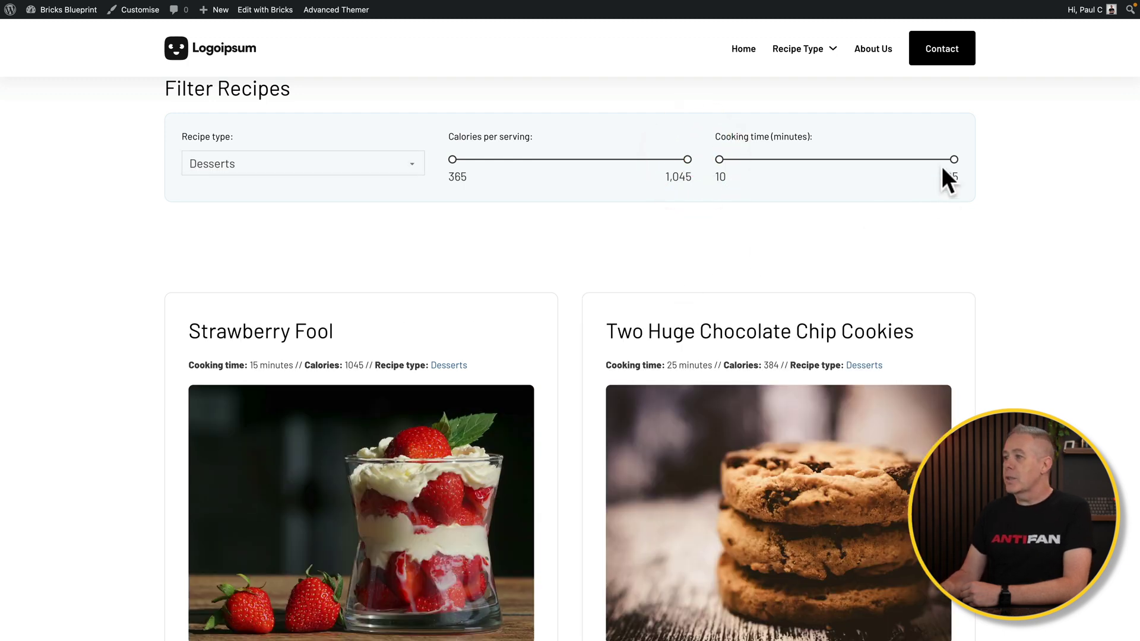
pyautogui.moveTo(954, 160); pyautogui.dragTo(844, 171)
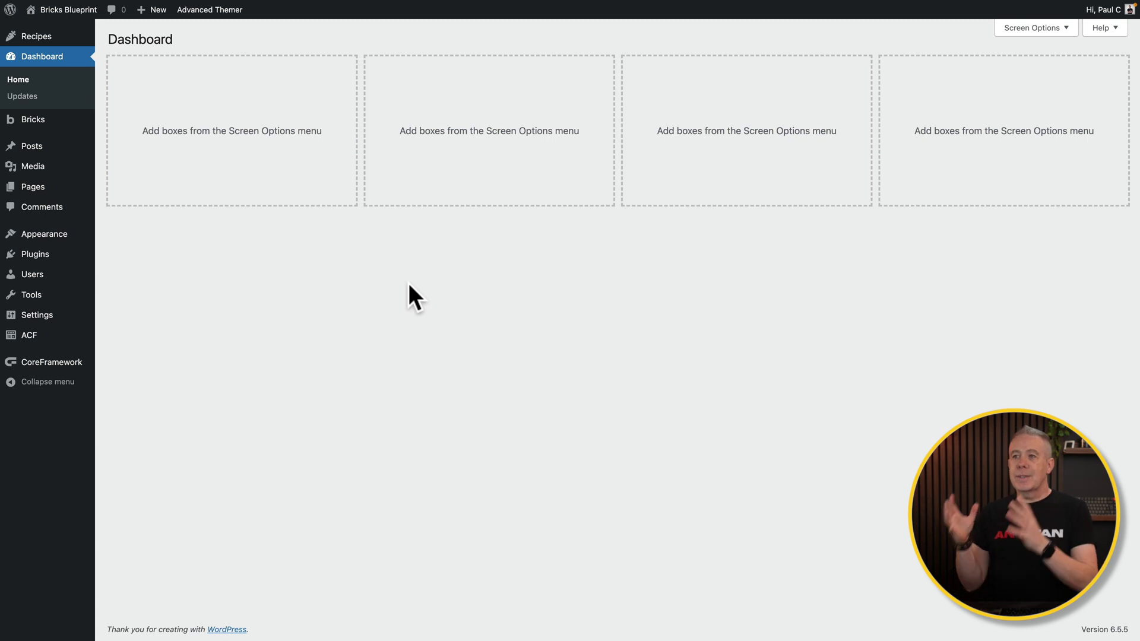
# Open the Recipe Archive Template from the Bricks templates for editing in the Bricks builder
pyautogui.moveTo(27, 121)
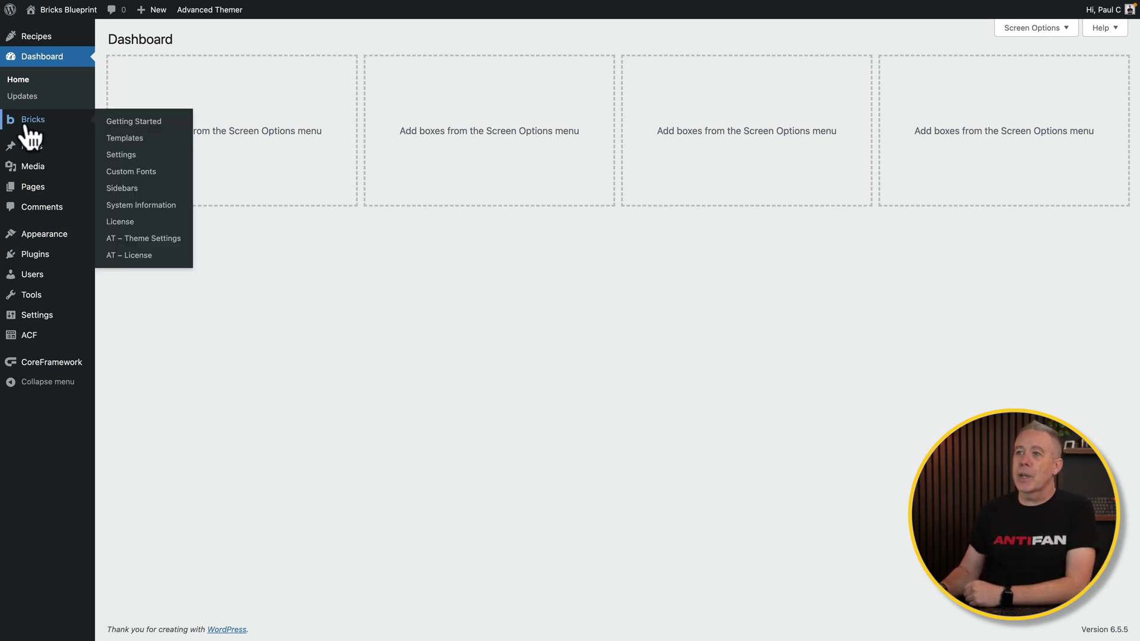
pyautogui.click(121, 141)
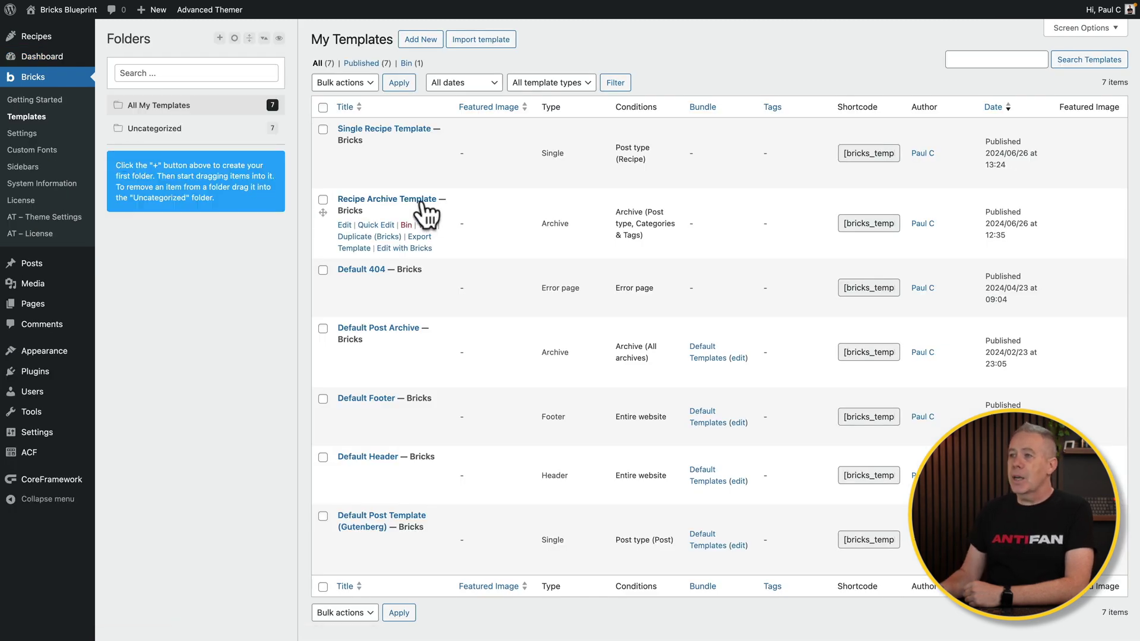
pyautogui.click(412, 247)
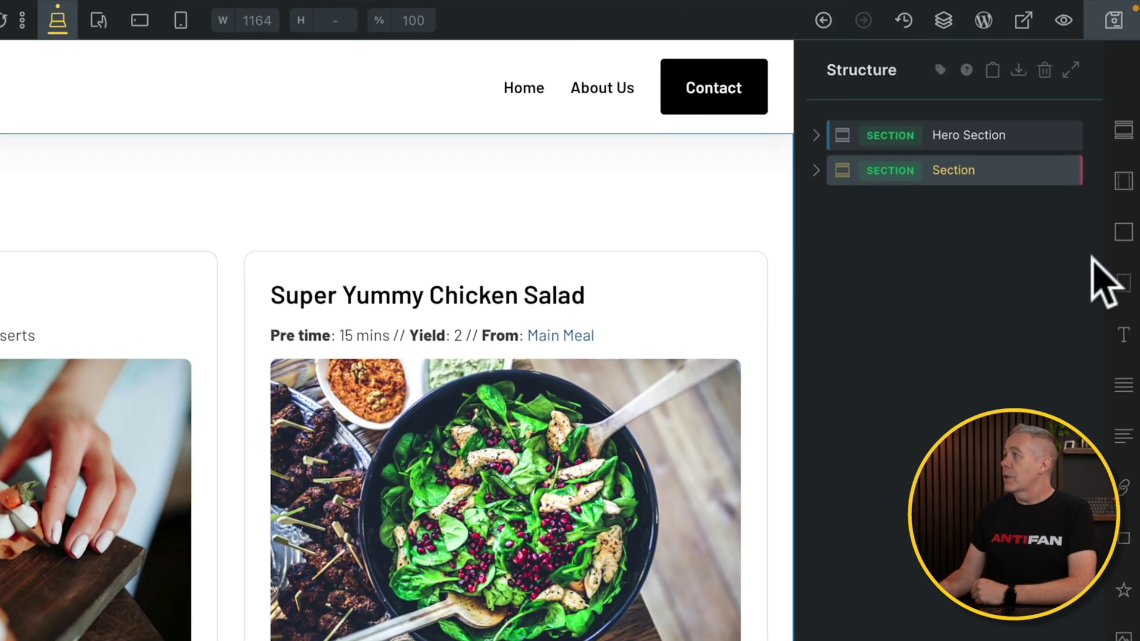
# Add a new section with a container and place it directly below the Hero Section
pyautogui.click(1124, 133)
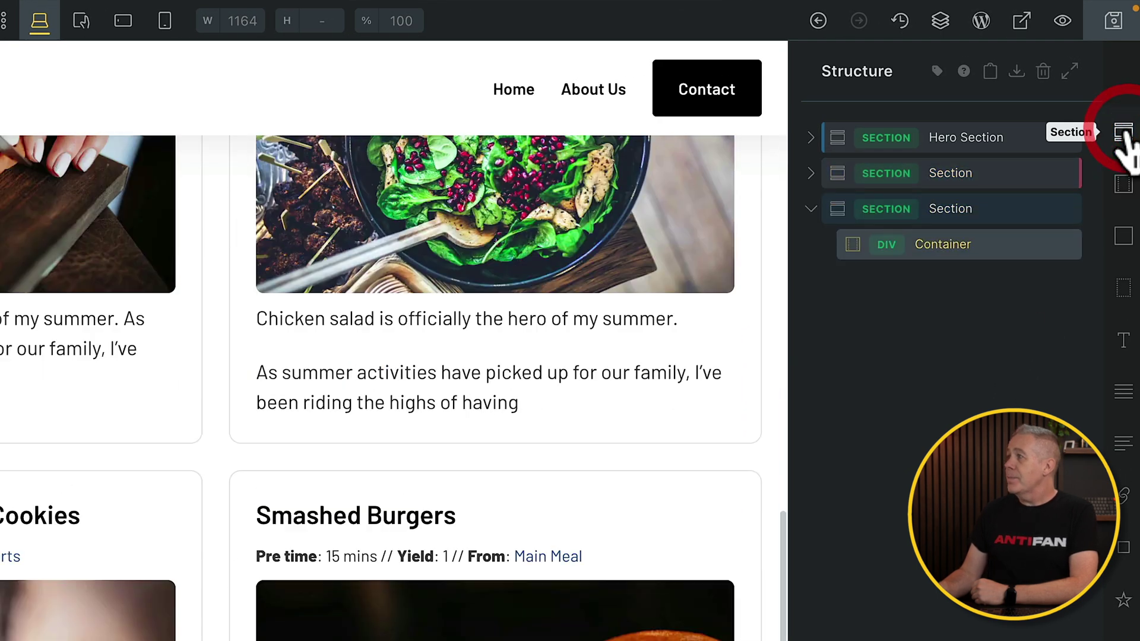
pyautogui.moveTo(956, 206); pyautogui.dragTo(962, 160)
pyautogui.scroll(3, 478, 532)
pyautogui.scroll(5, 480, 534)
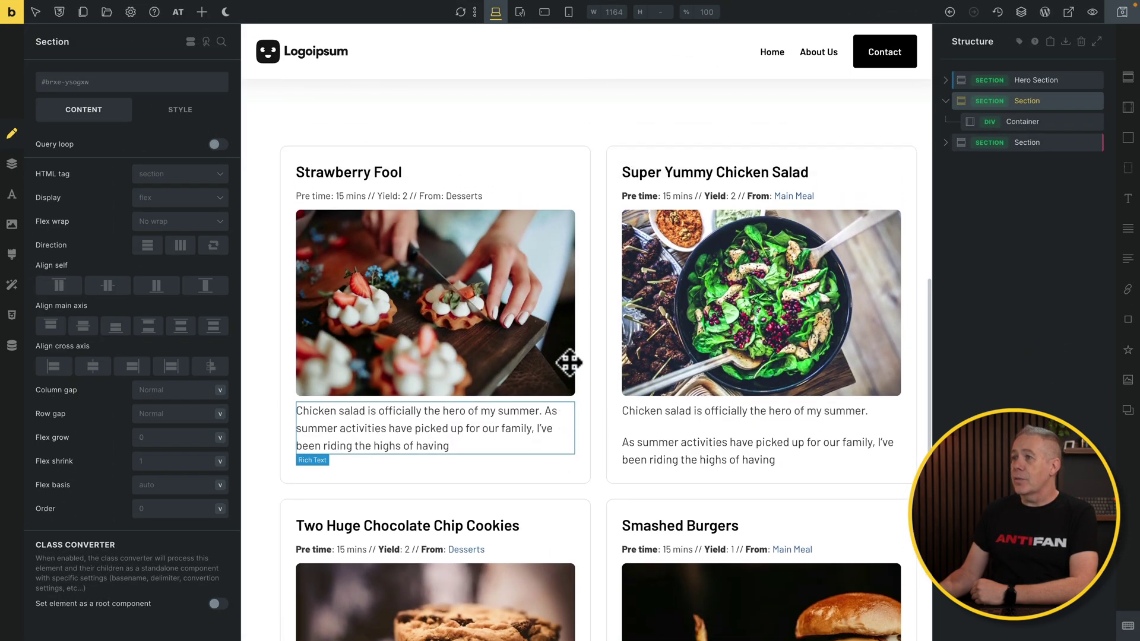
pyautogui.scroll(4, 569, 363)
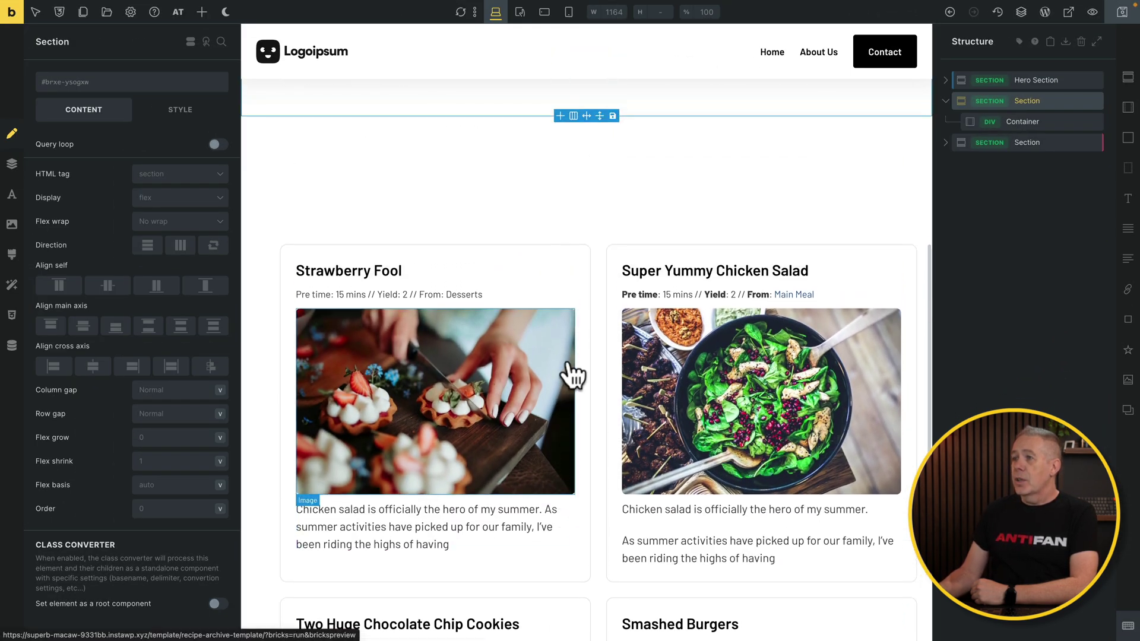
pyautogui.scroll(2, 568, 362)
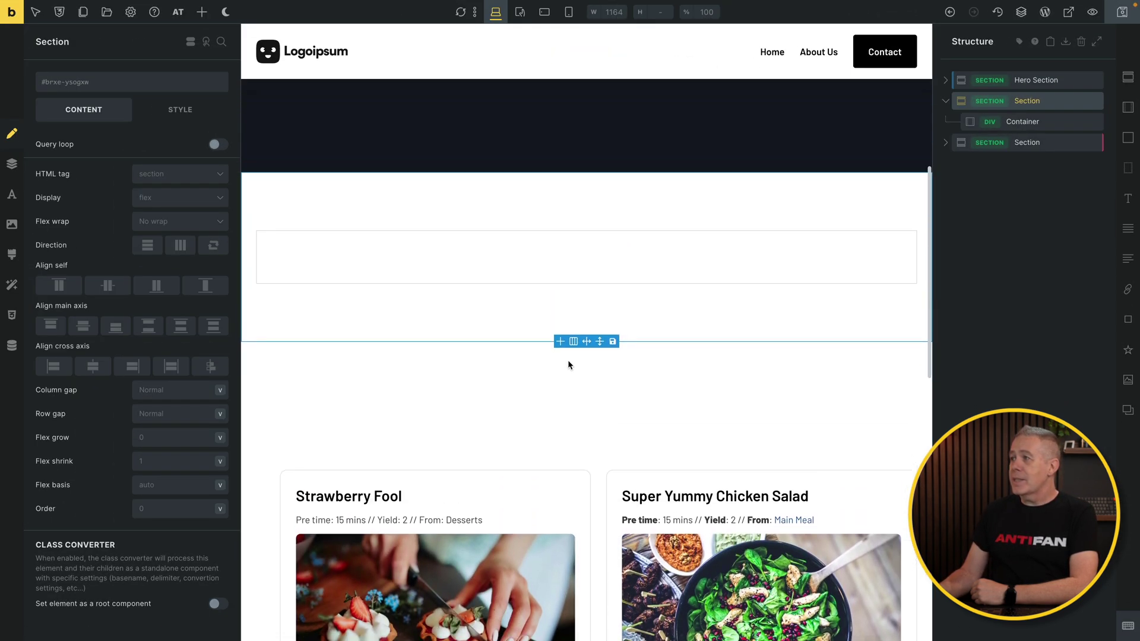
pyautogui.scroll(1, 691, 267)
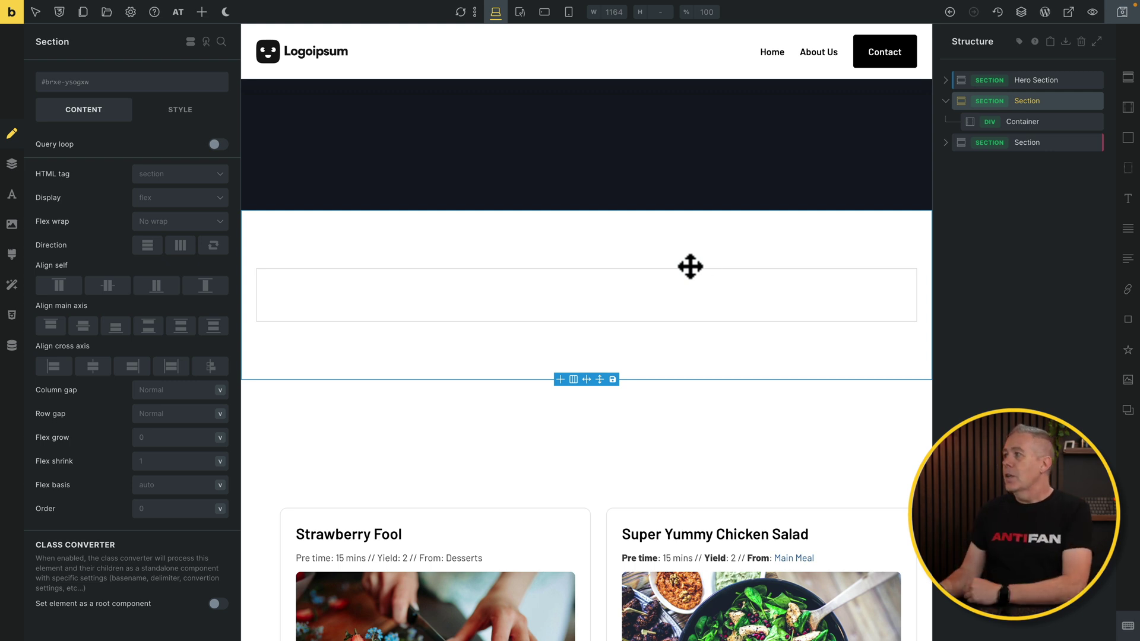
# Add three blocks to the new section's container and arrange them side by side with a horizontal direction
pyautogui.click(1030, 119)
pyautogui.scroll(3, 753, 265)
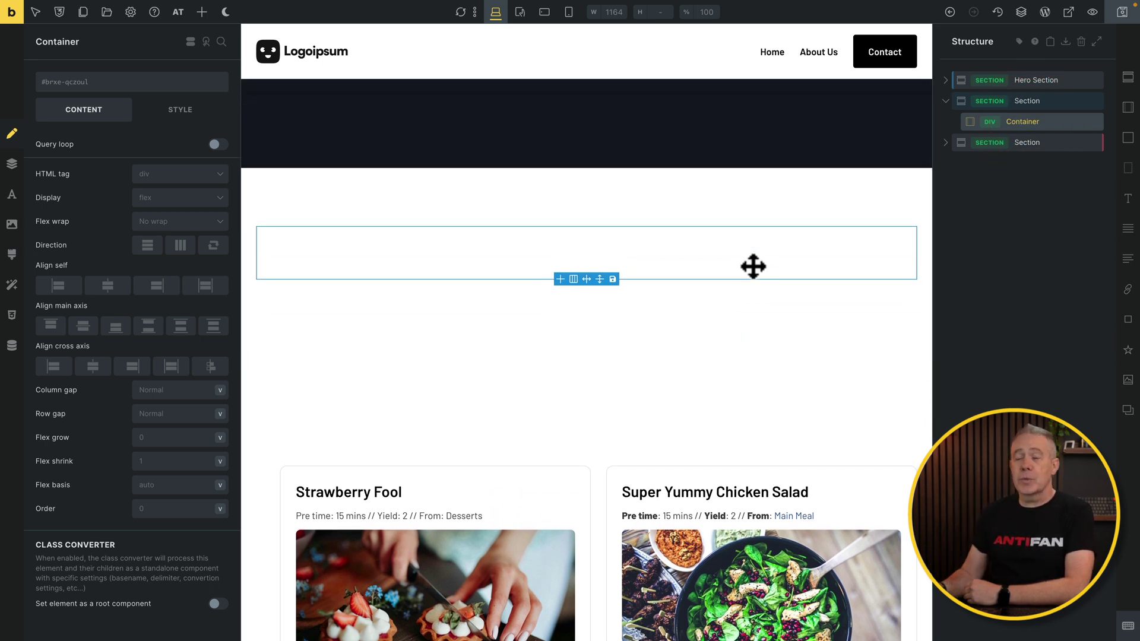
pyautogui.click(1128, 138)
pyautogui.click(1128, 137)
pyautogui.click(1128, 138)
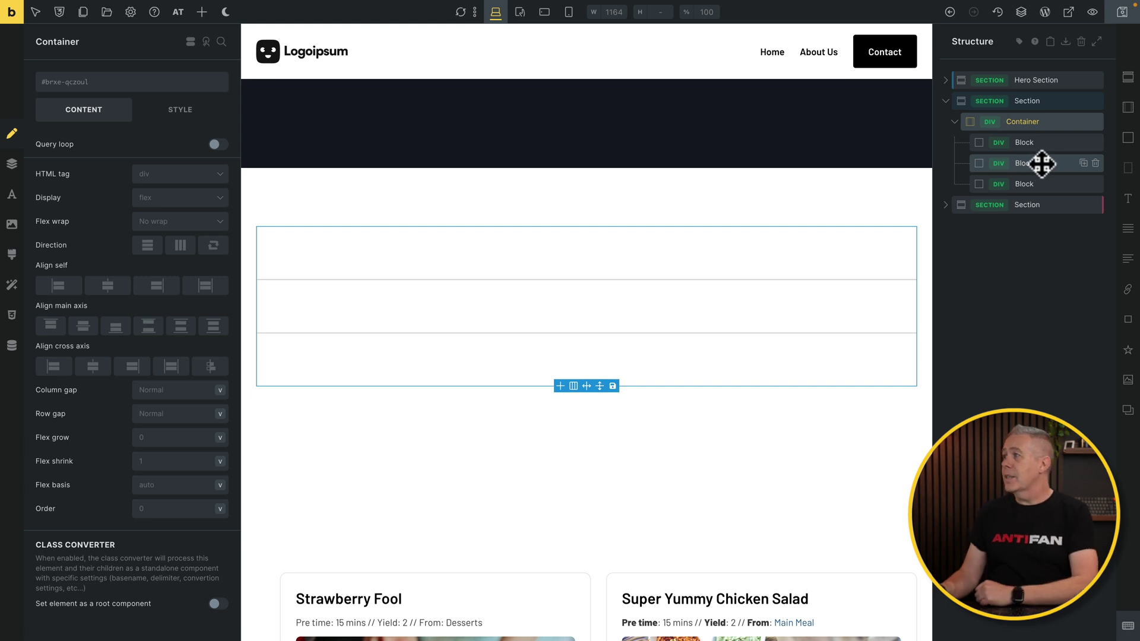
pyautogui.click(1037, 123)
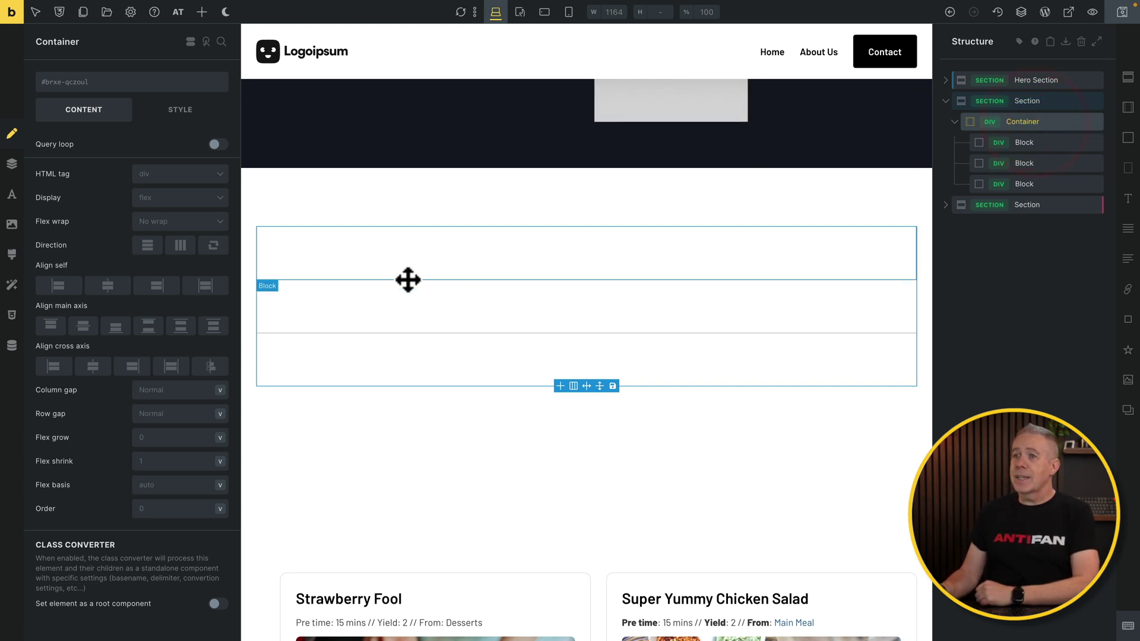
pyautogui.click(180, 246)
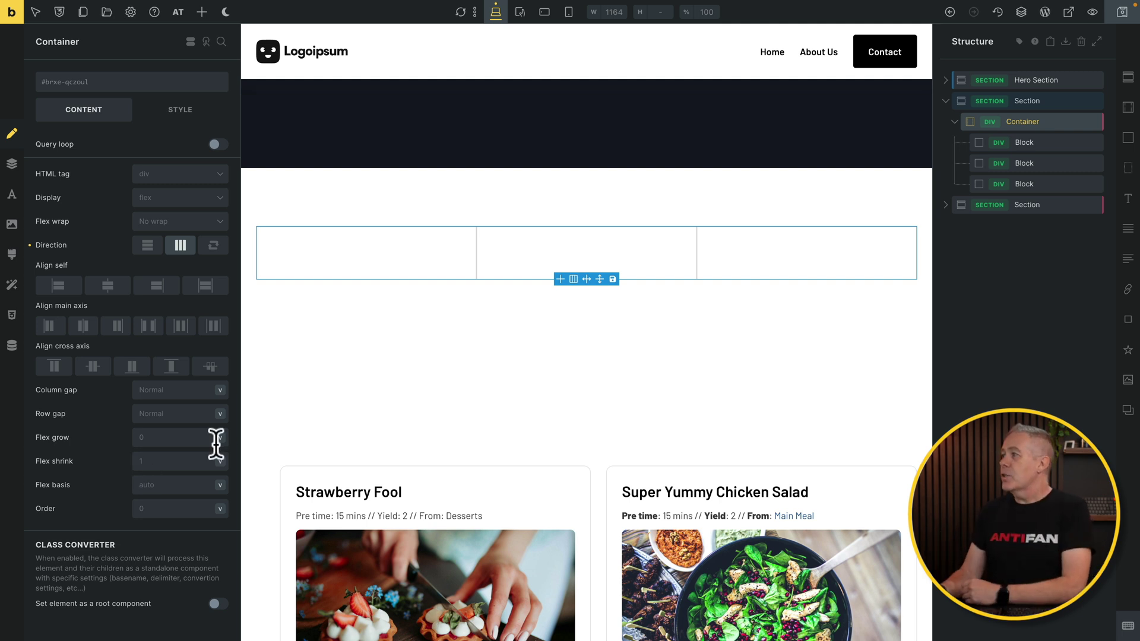
# Select the container's first block and search the builder elements for "filter"
pyautogui.click(1032, 144)
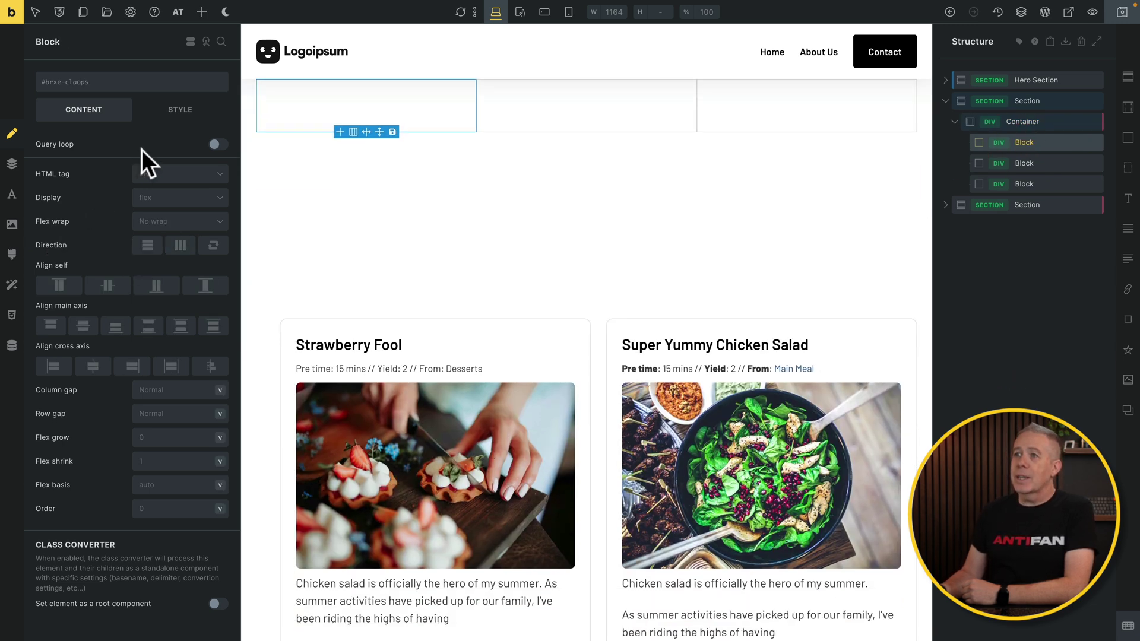
pyautogui.click(202, 12)
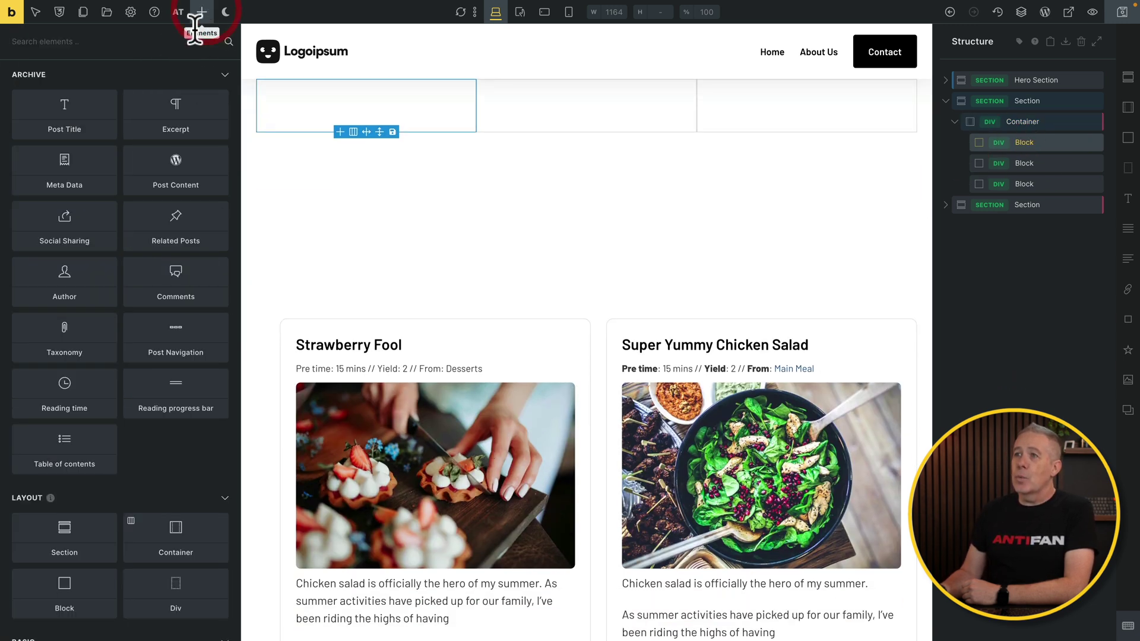
pyautogui.click(166, 44)
pyautogui.write('filter')
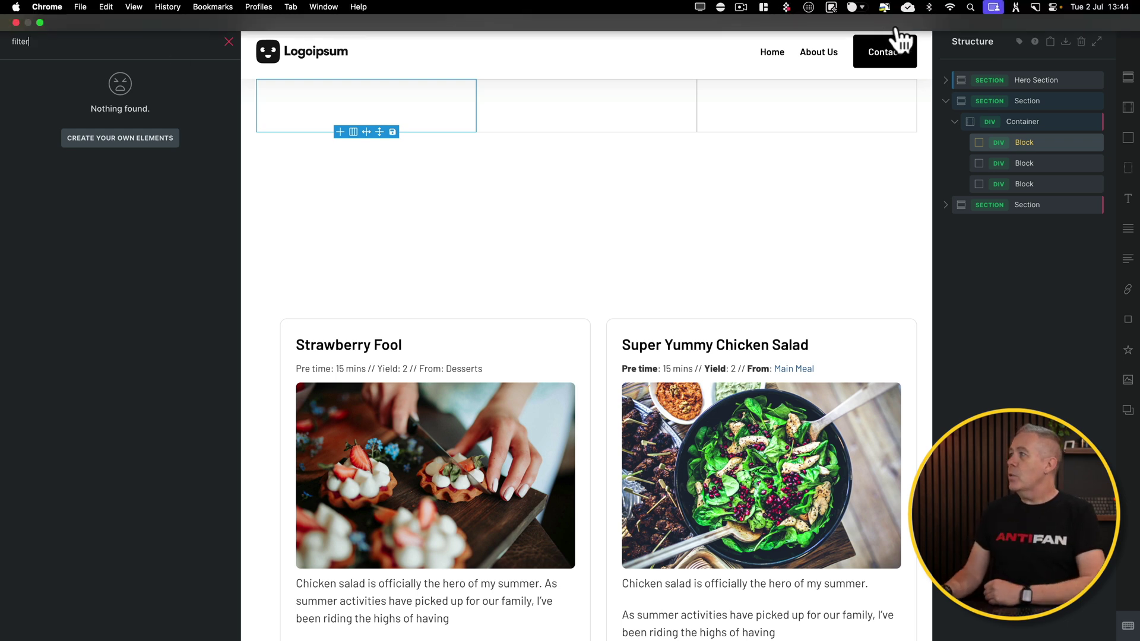
# Enable query sort / filter / live search in the Bricks general settings and save the settings
pyautogui.click(11, 18)
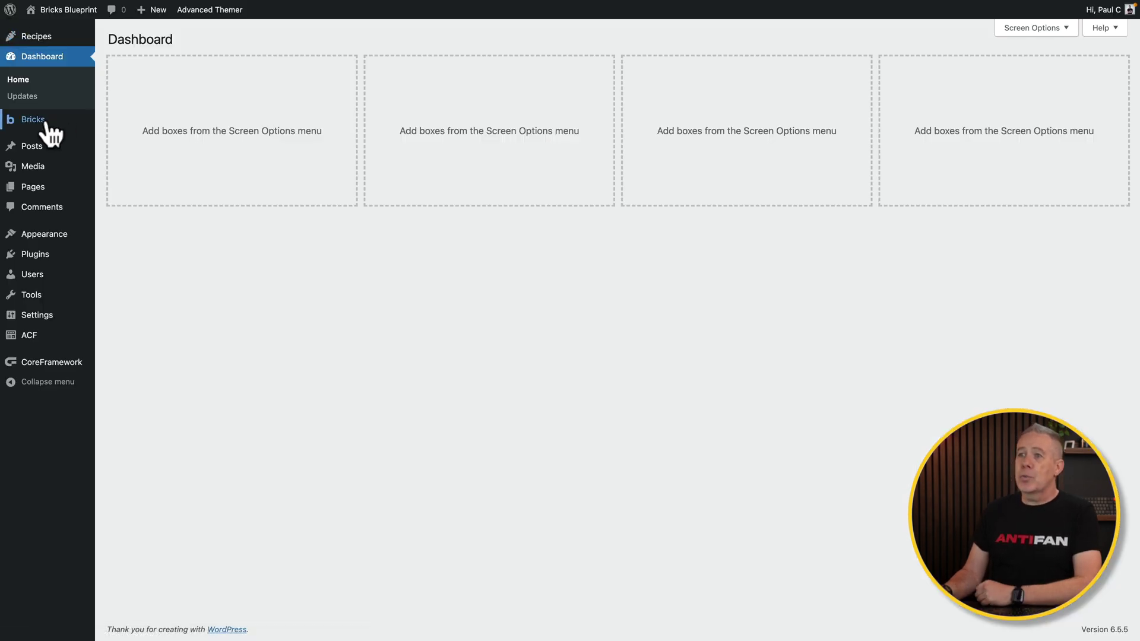
pyautogui.moveTo(53, 124)
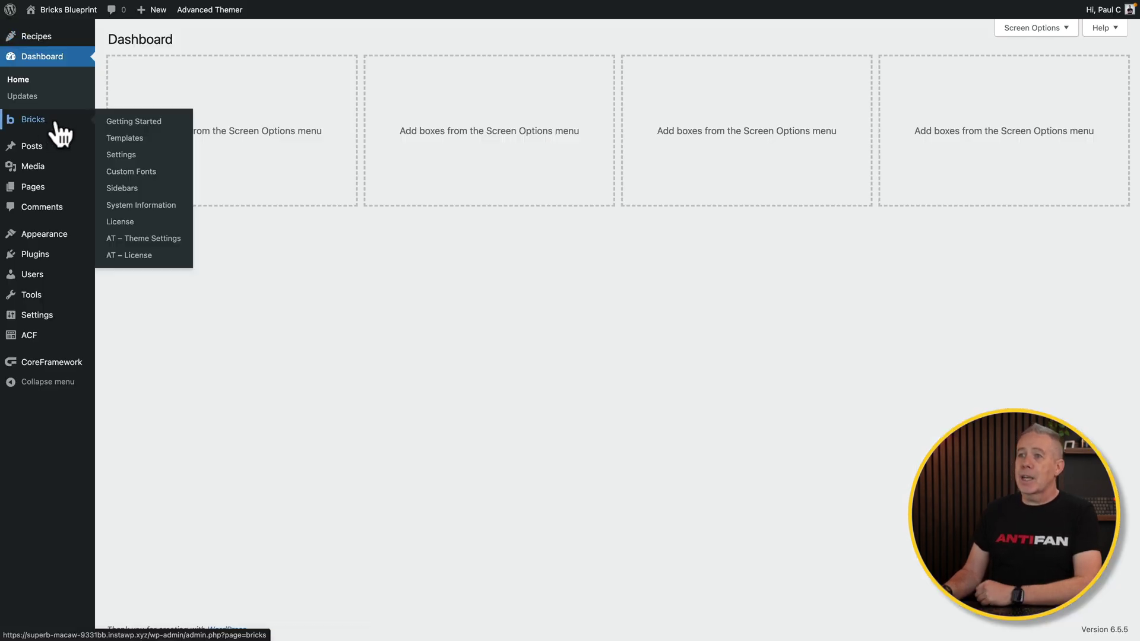
pyautogui.click(138, 158)
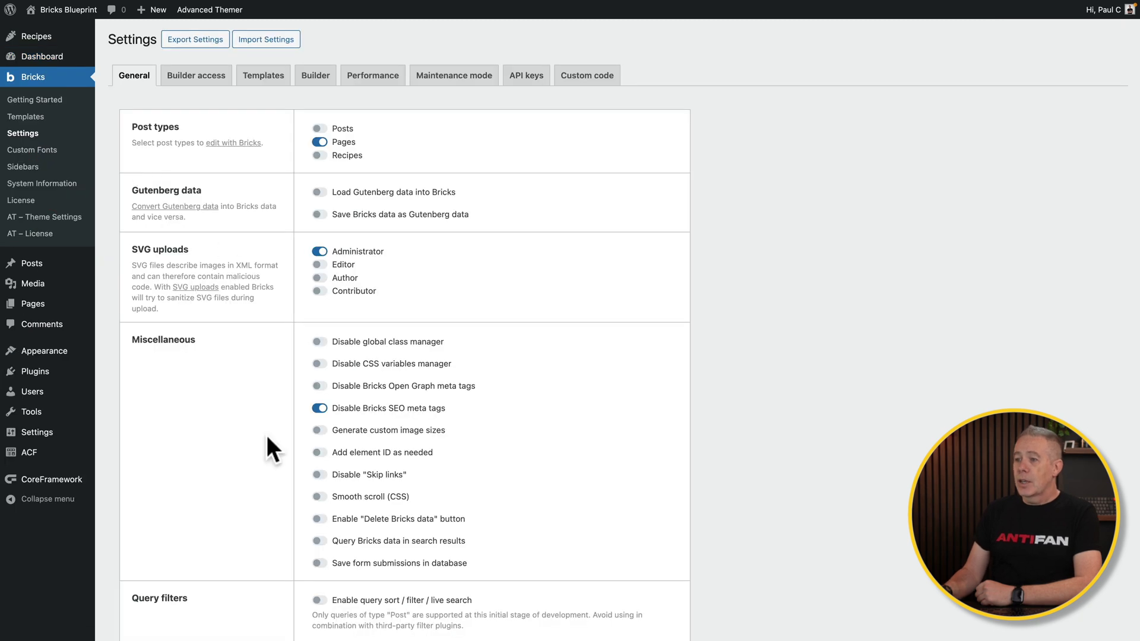
pyautogui.scroll(-3, 266, 436)
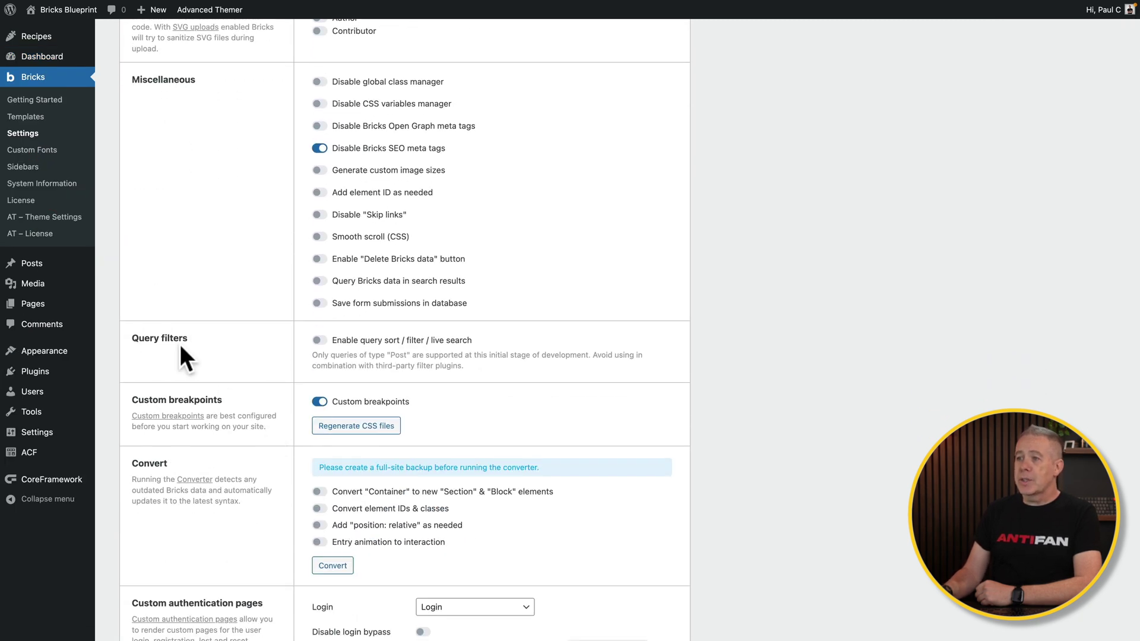
pyautogui.click(320, 340)
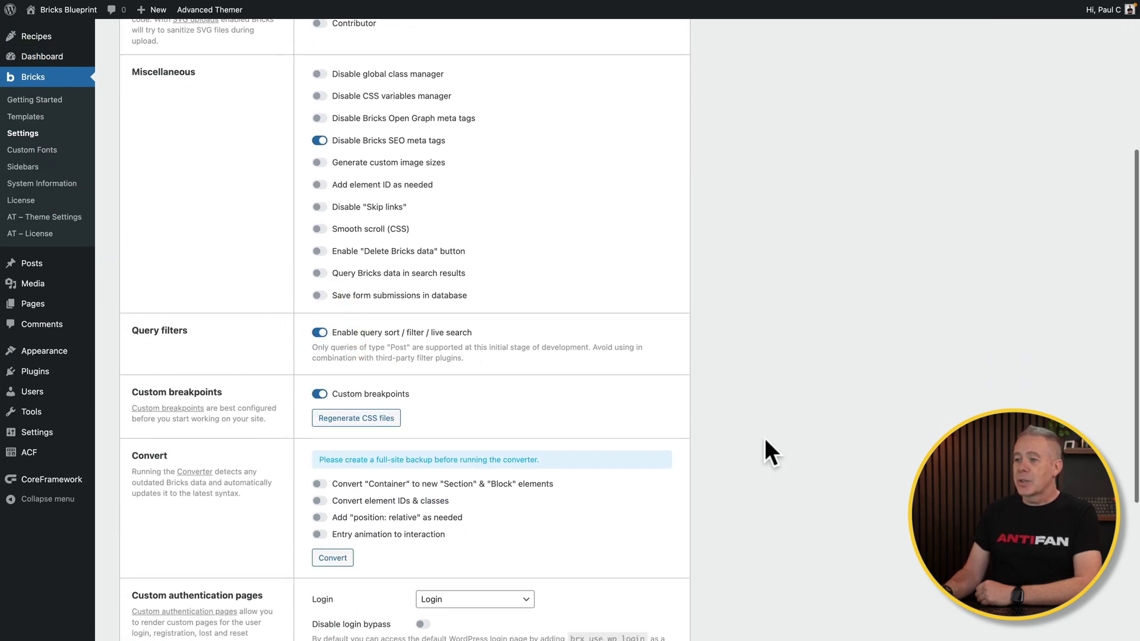
pyautogui.scroll(-5, 765, 438)
pyautogui.click(147, 558)
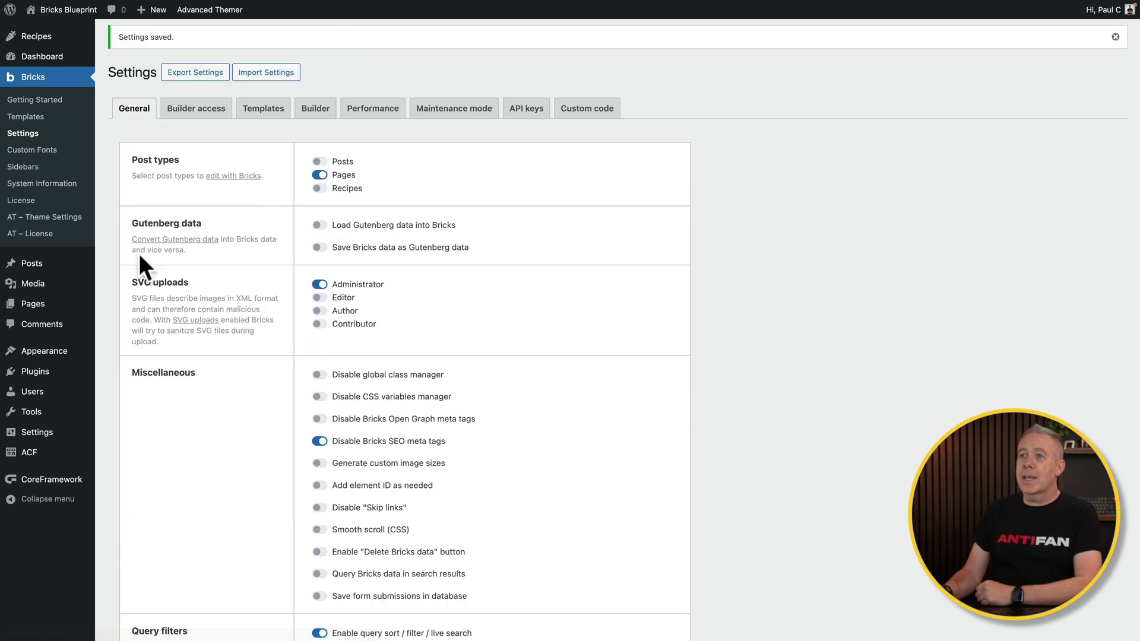
# Reopen the Recipe Archive Template from the Bricks templates for editing in the Bricks builder
pyautogui.click(42, 118)
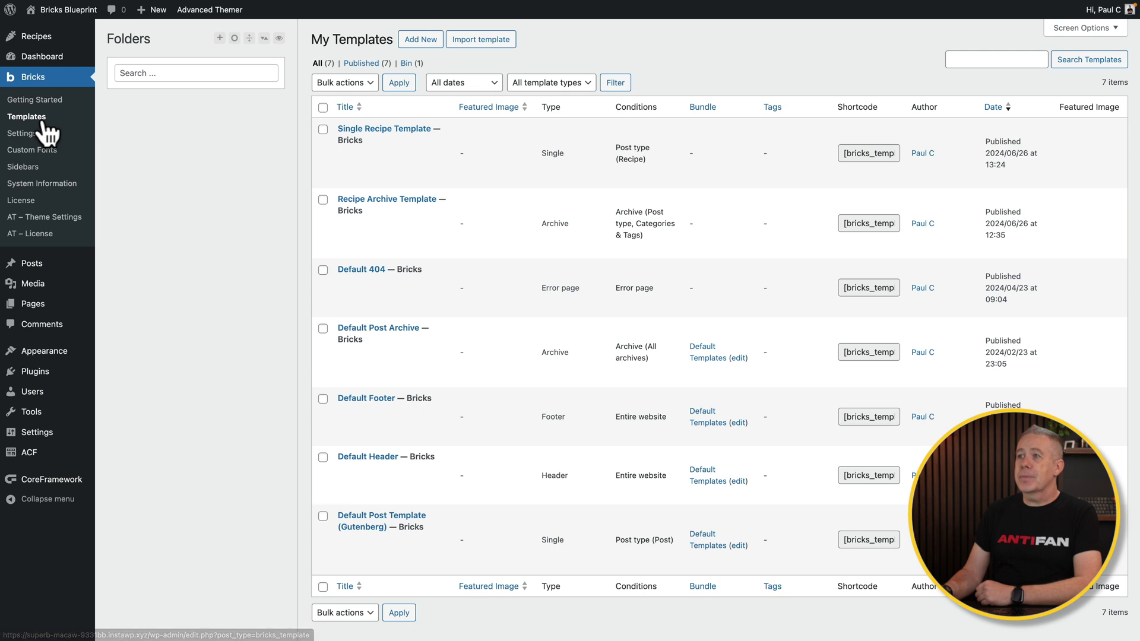
pyautogui.moveTo(460, 232)
pyautogui.click(416, 248)
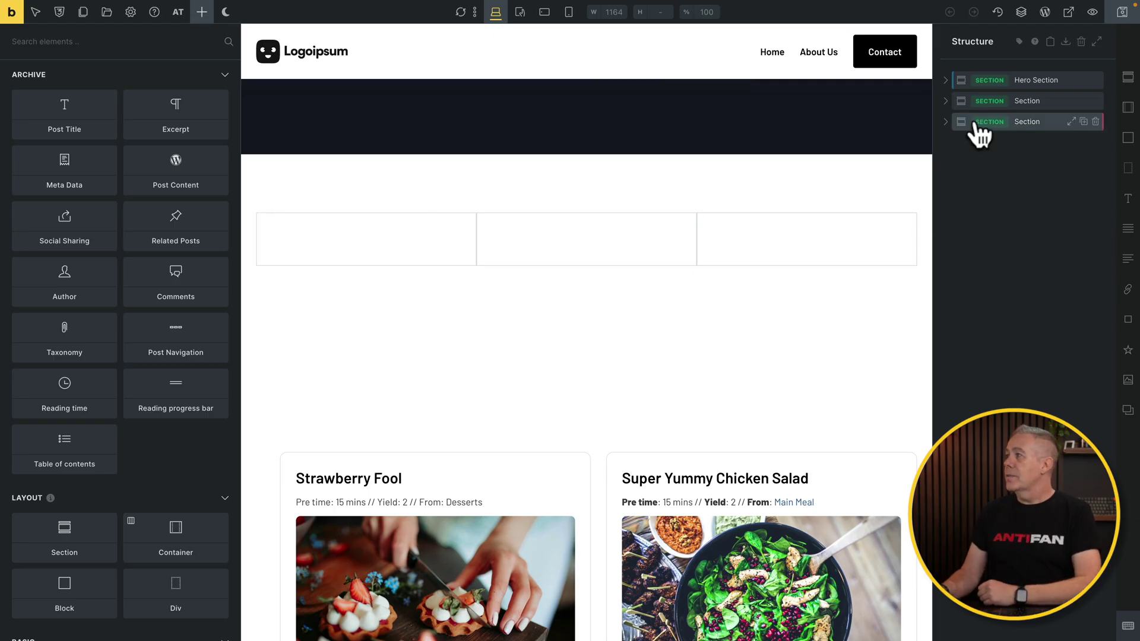
# Find the filter elements and add a Filter - Select element to the new section's first block
pyautogui.click(1036, 144)
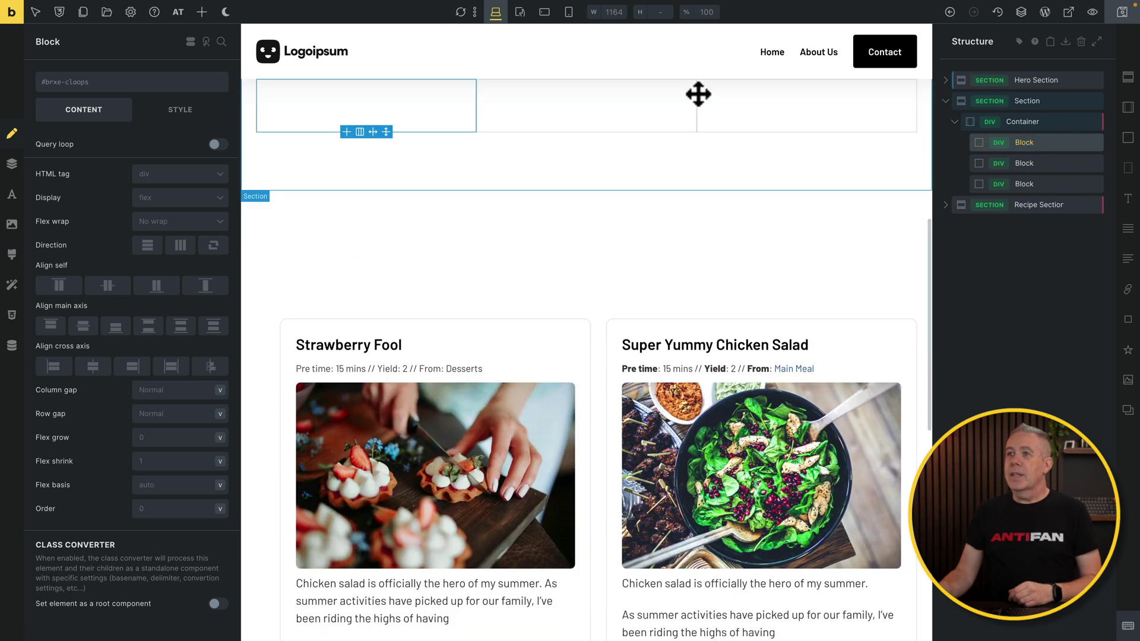
pyautogui.click(202, 12)
pyautogui.write('filter')
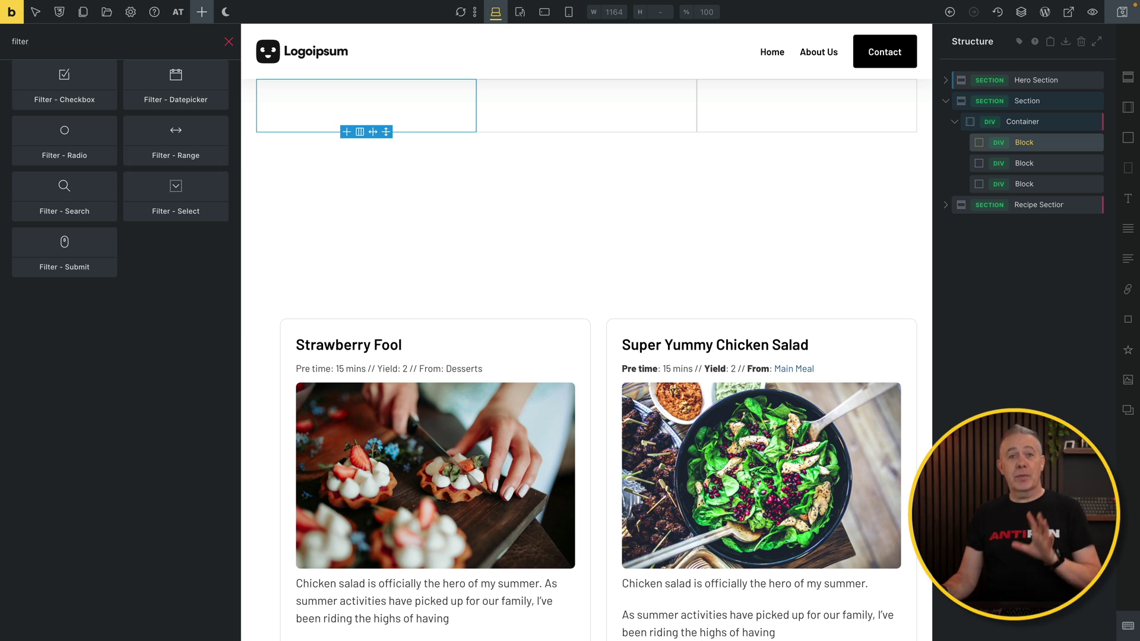
pyautogui.click(177, 195)
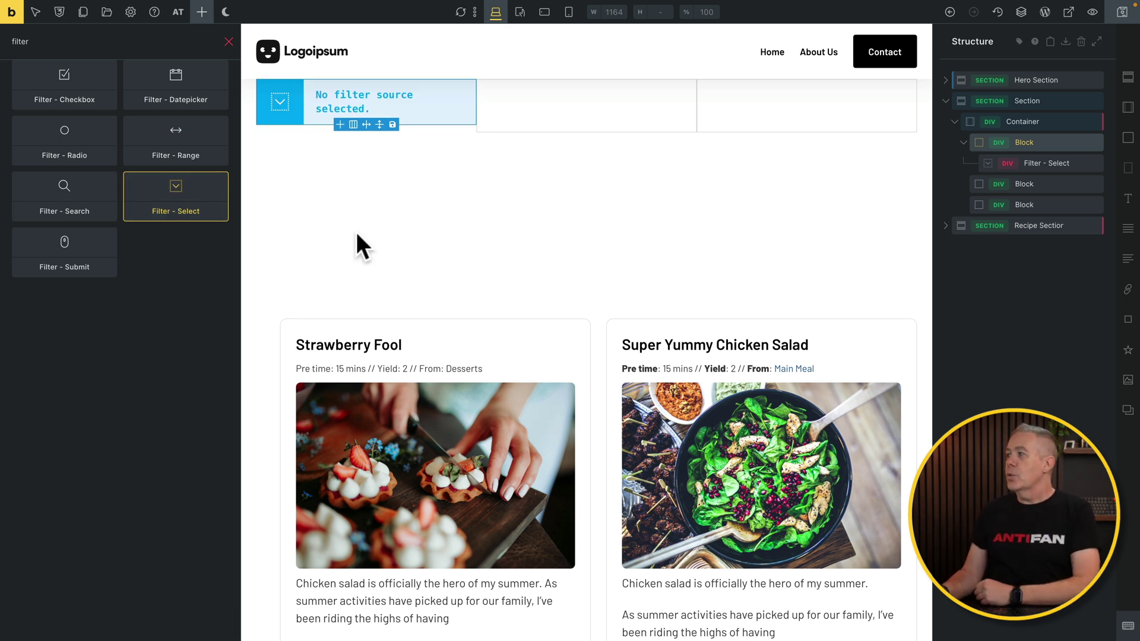
# Locate the Card query loop in the Recipe Section and set the Filter - Select element's target query to Card
pyautogui.click(1045, 169)
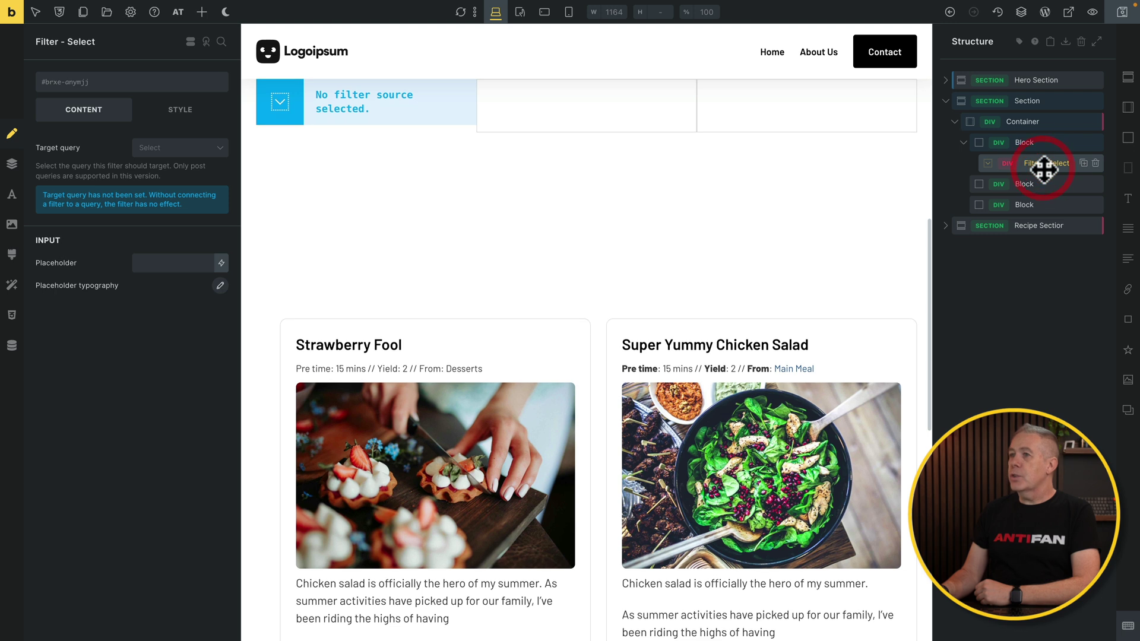
pyautogui.scroll(2, 494, 199)
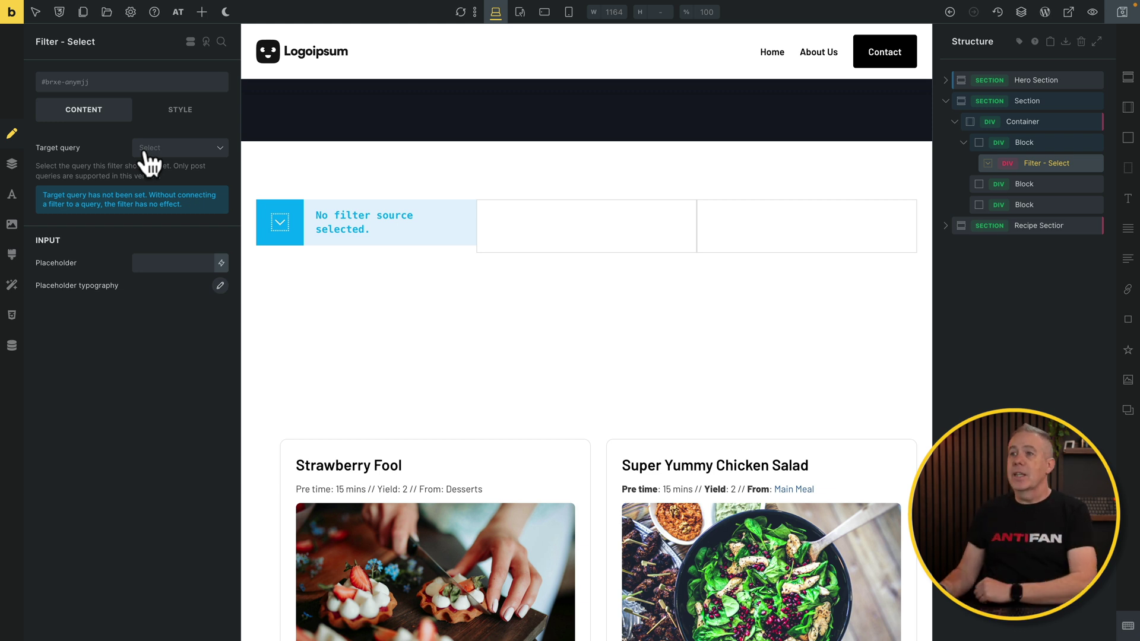
pyautogui.click(173, 149)
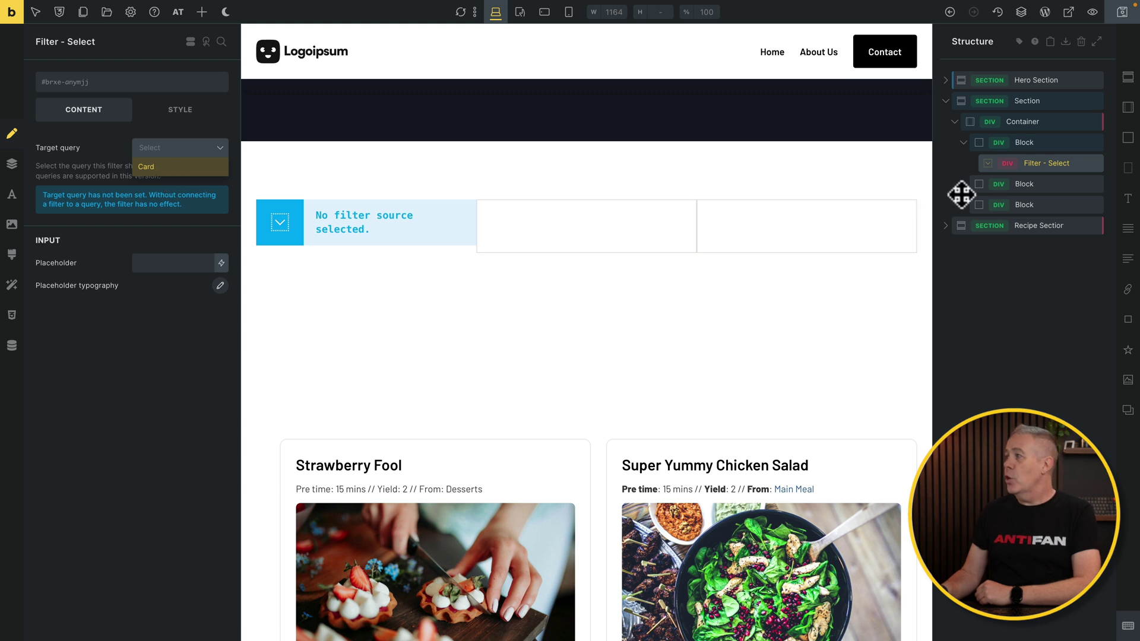
pyautogui.click(947, 226)
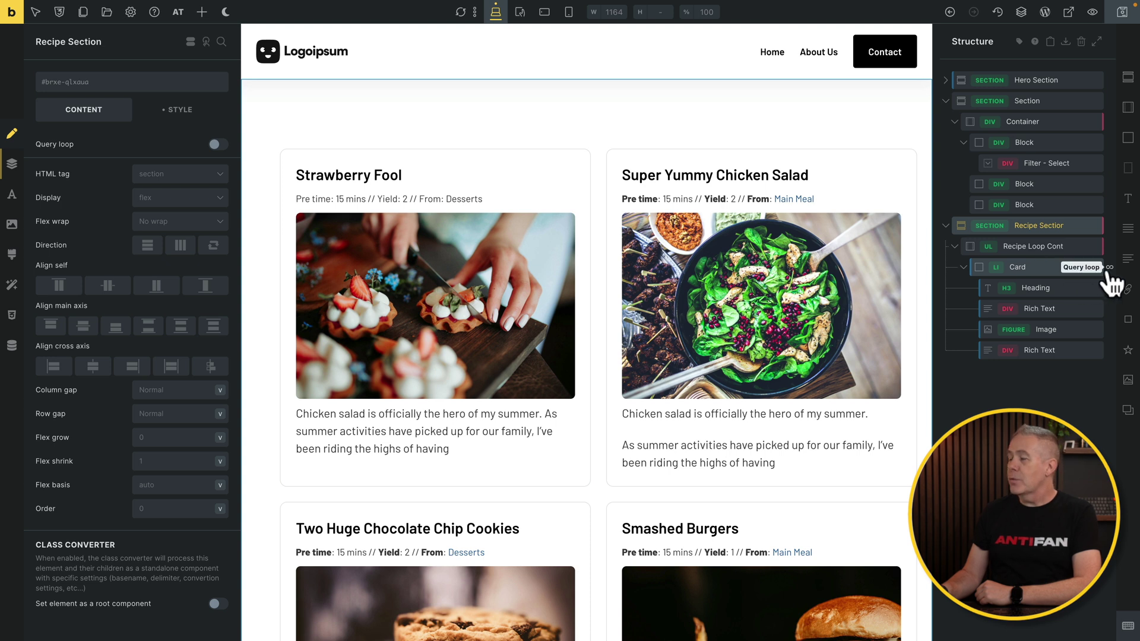
pyautogui.click(1039, 164)
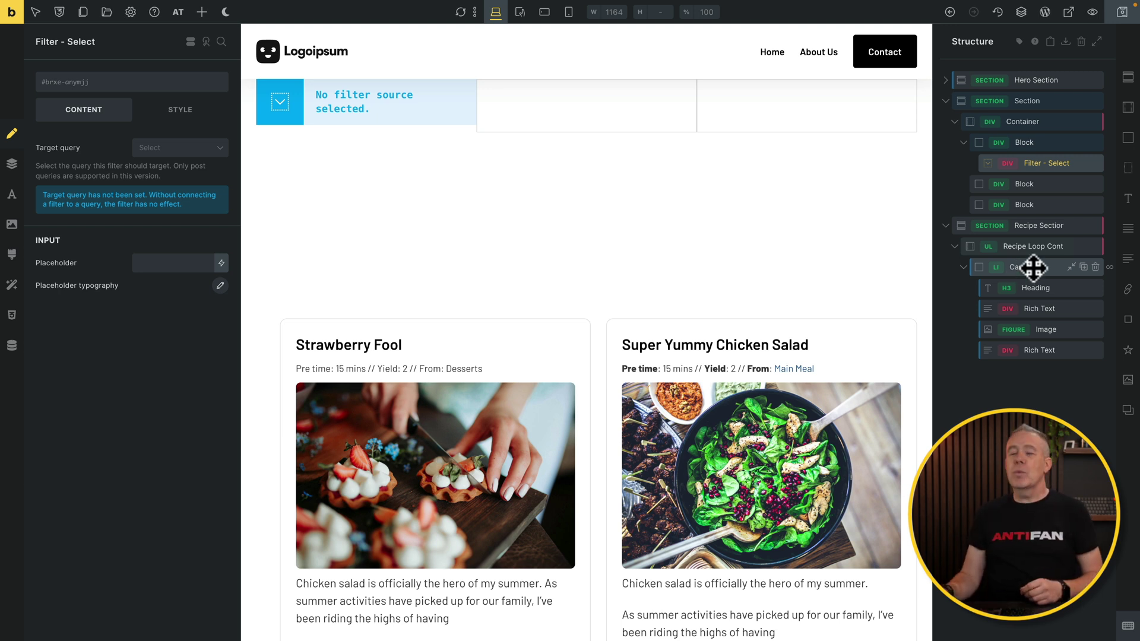
pyautogui.click(177, 149)
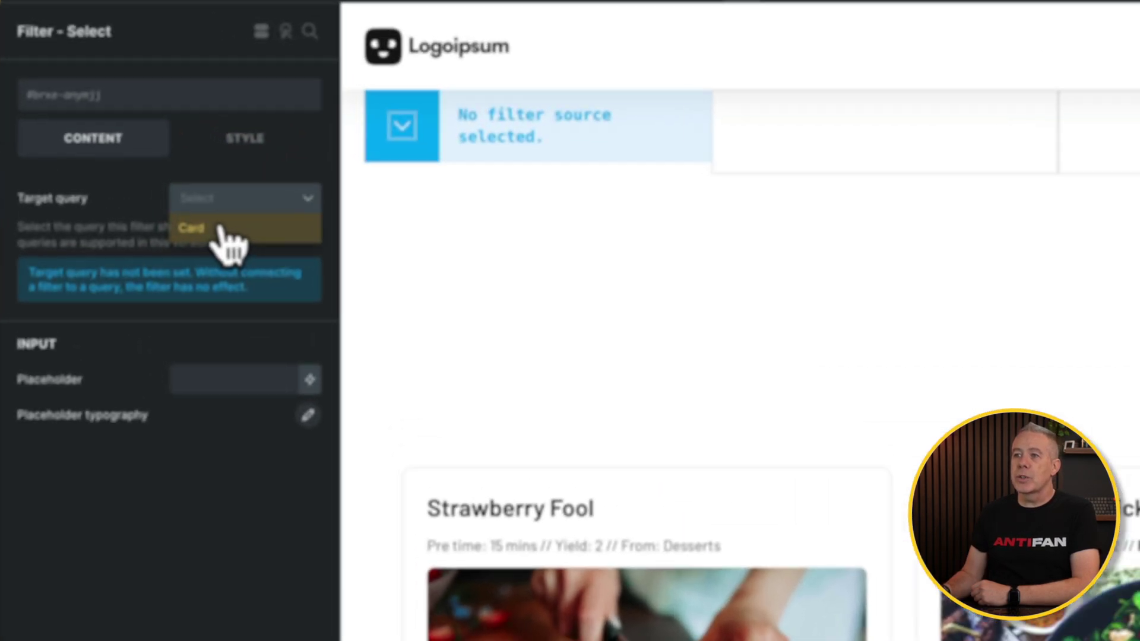
pyautogui.click(215, 228)
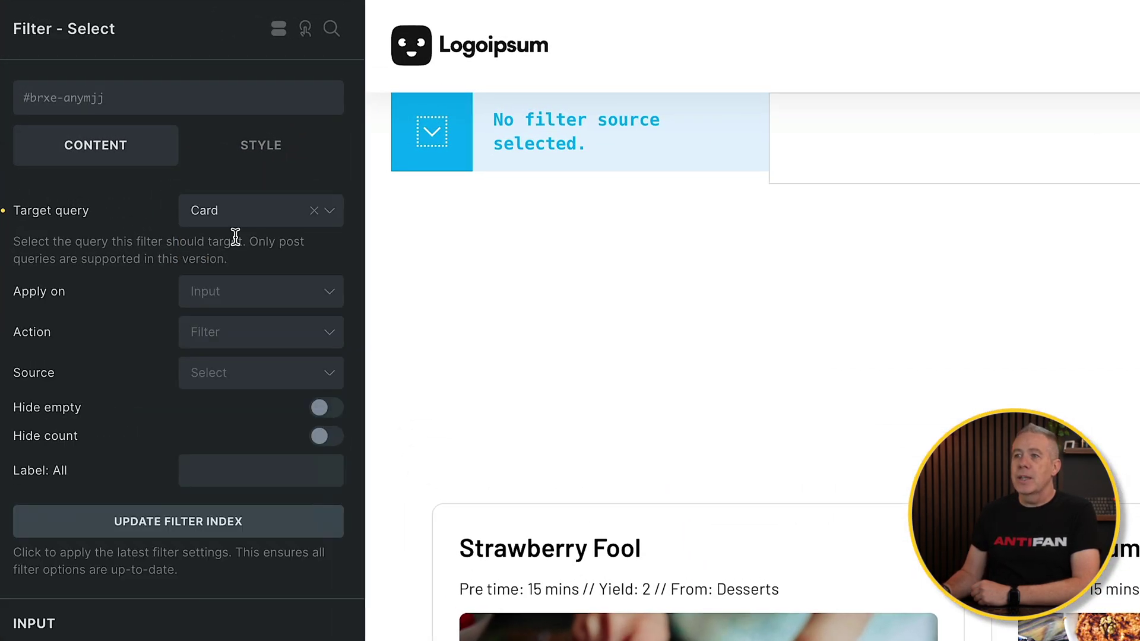
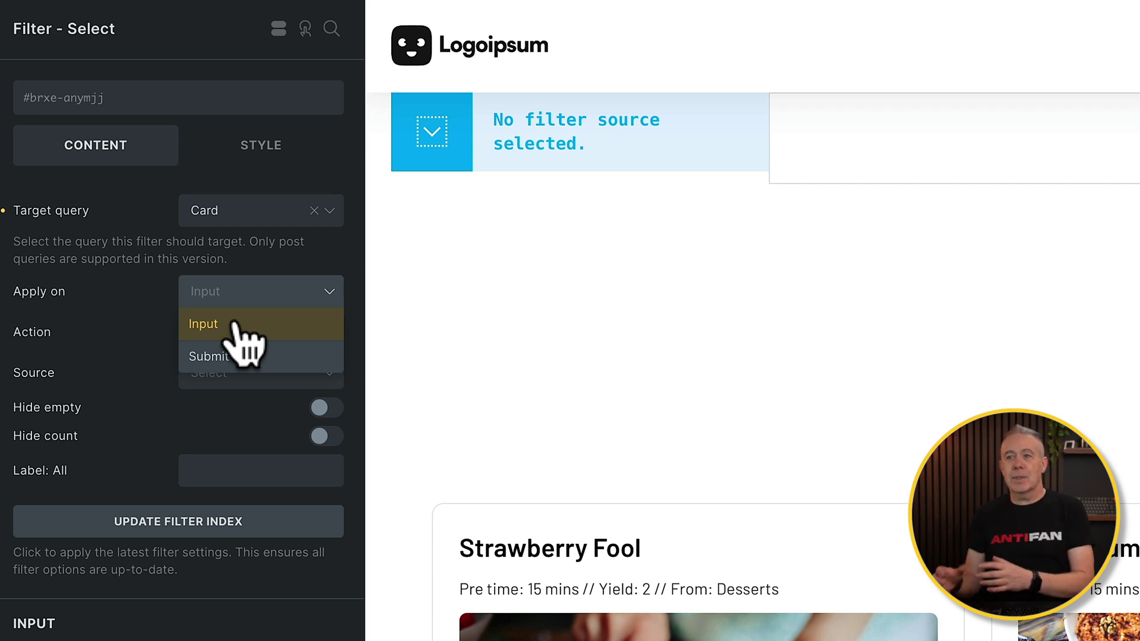
# Set the select filter to apply on Input with Filter as its action
pyautogui.click(238, 324)
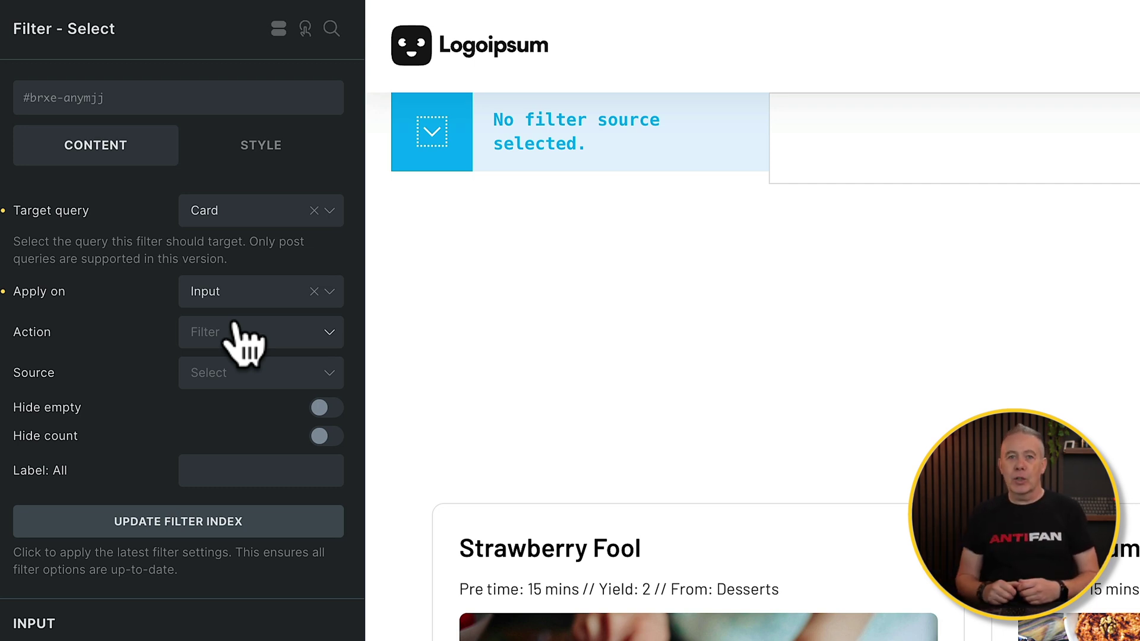
pyautogui.click(233, 326)
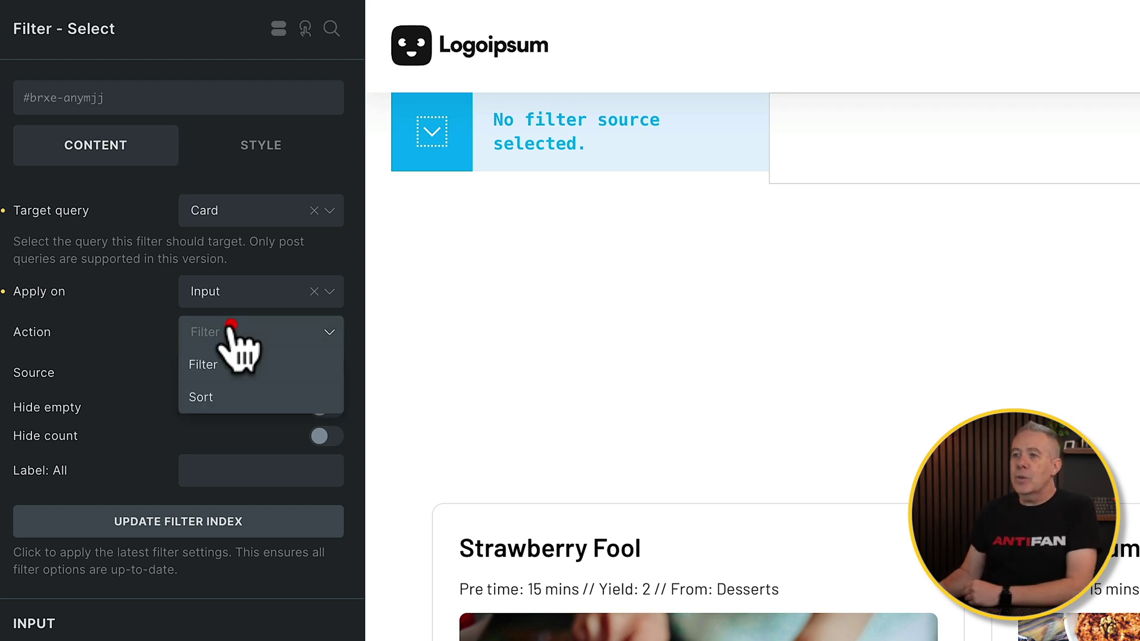
pyautogui.click(219, 365)
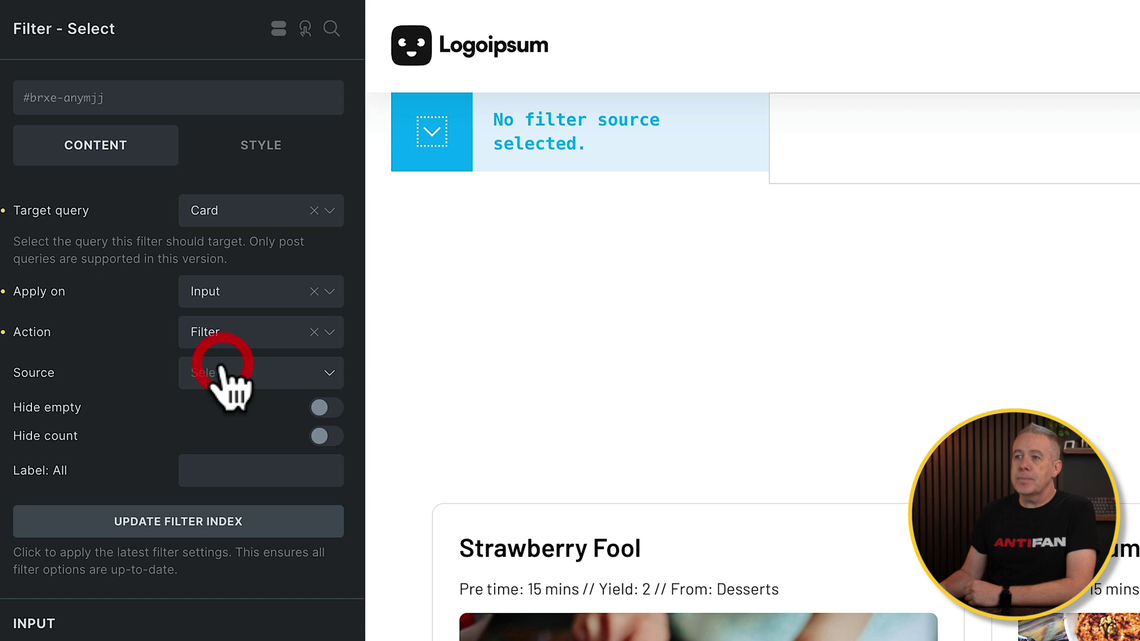
# Set the select filter's source to Taxonomy and its taxonomy to Recipe Types (Recipe)
pyautogui.click(245, 376)
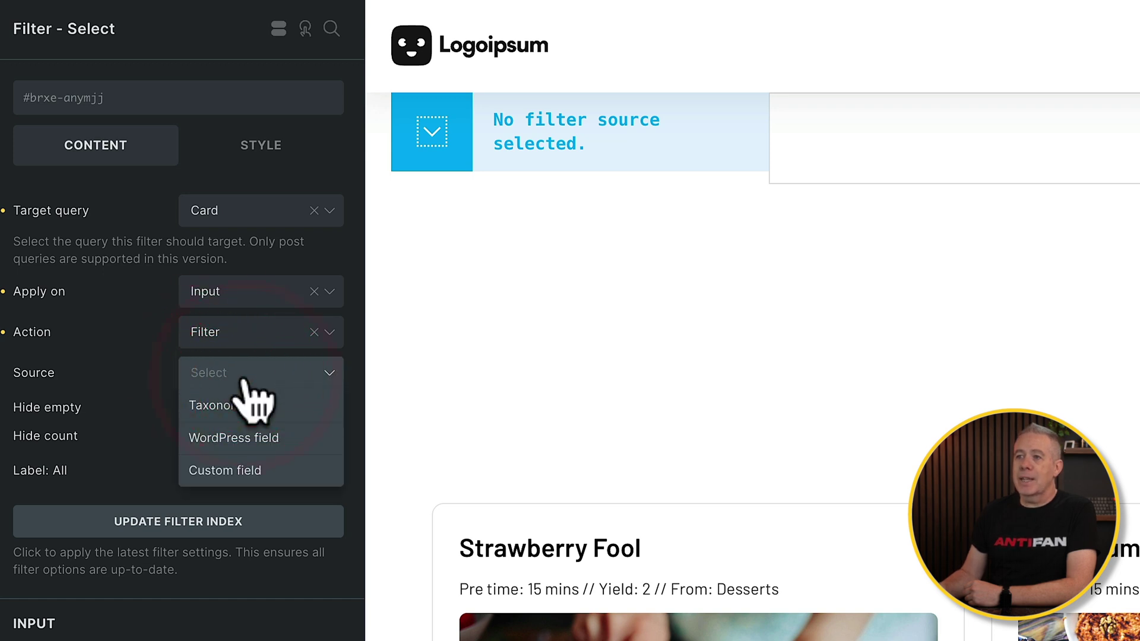
pyautogui.click(268, 409)
pyautogui.click(217, 414)
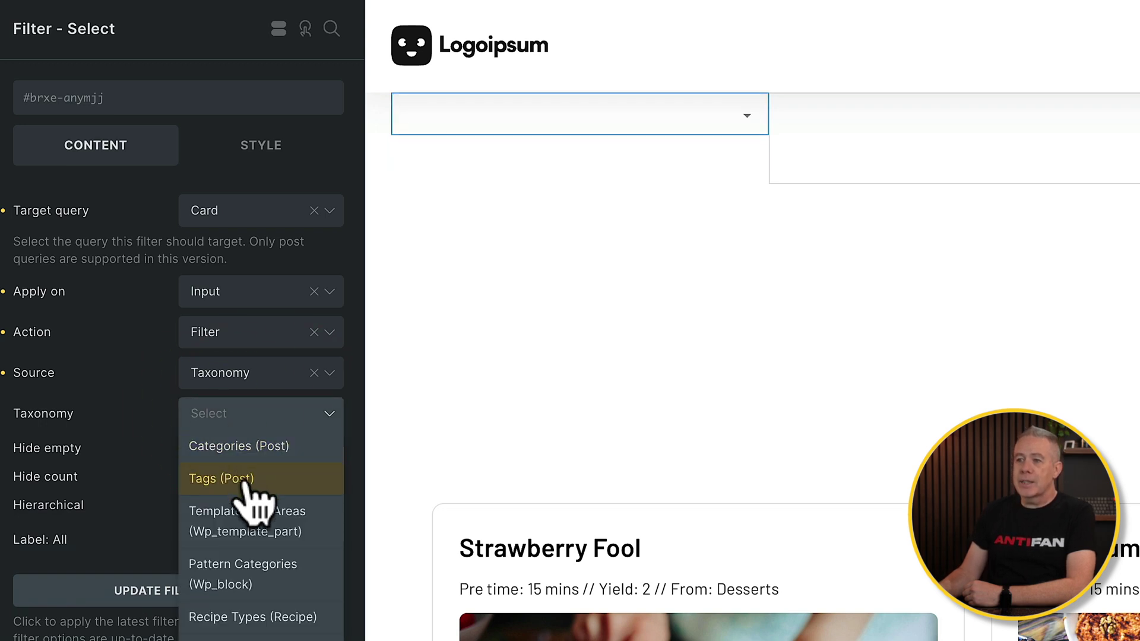
pyautogui.click(276, 619)
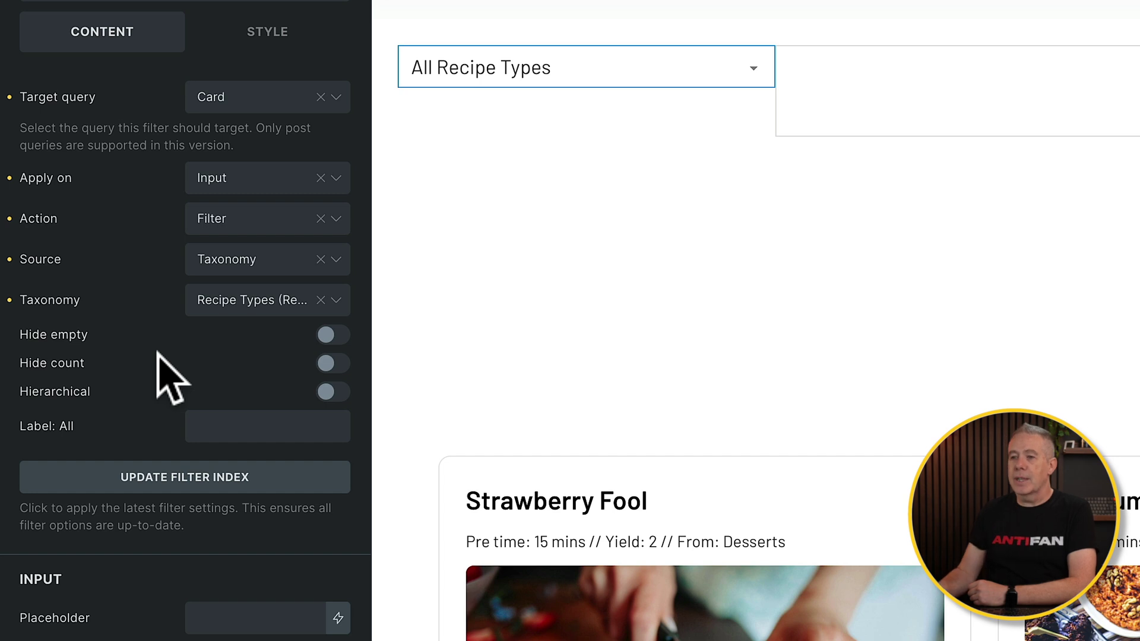
# Set the select filter's placeholder to "Choose a recipe type" and save the template with an updated filter index
pyautogui.click(254, 618)
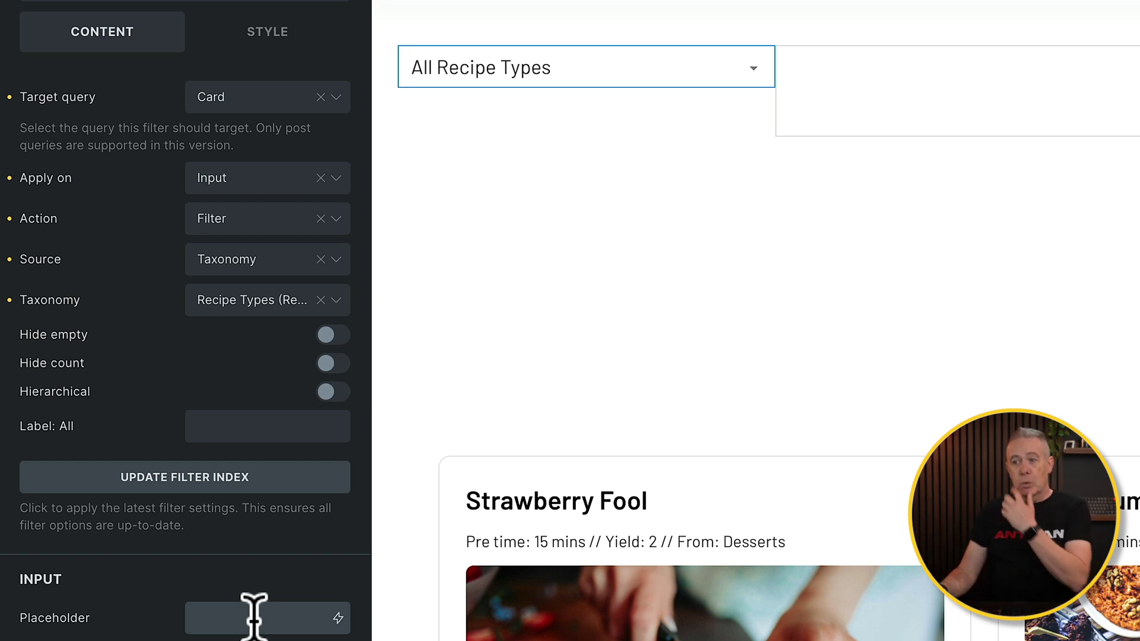
pyautogui.write('Choose a recipe type')
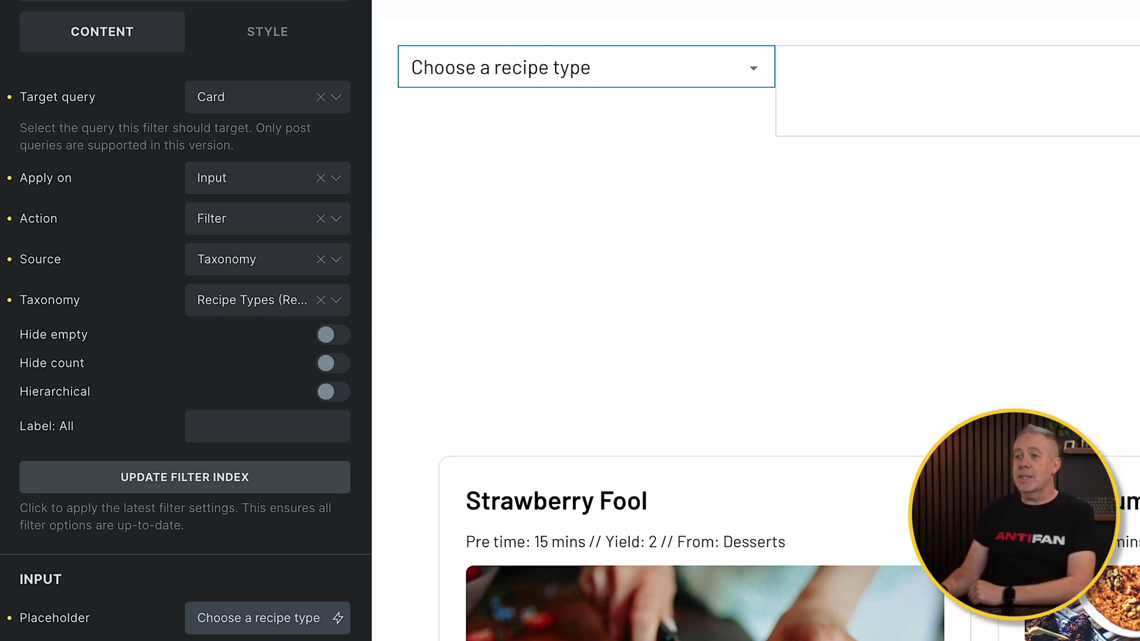
pyautogui.click(193, 479)
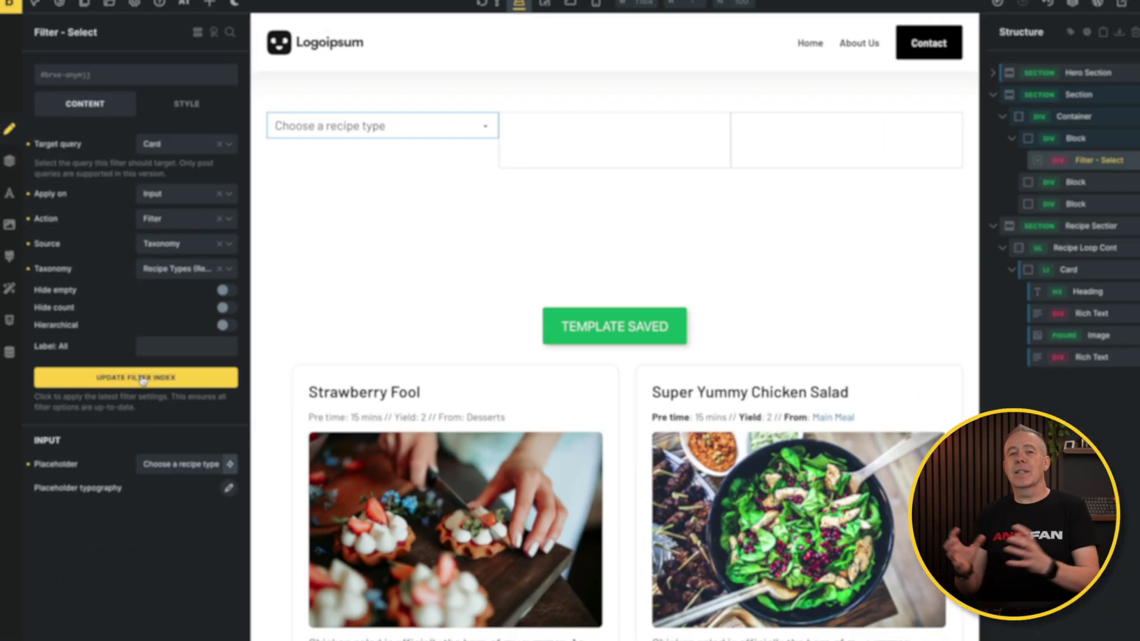
# Reload the builder and check the options offered by the recipe type dropdown on the canvas
pyautogui.press('super+r')
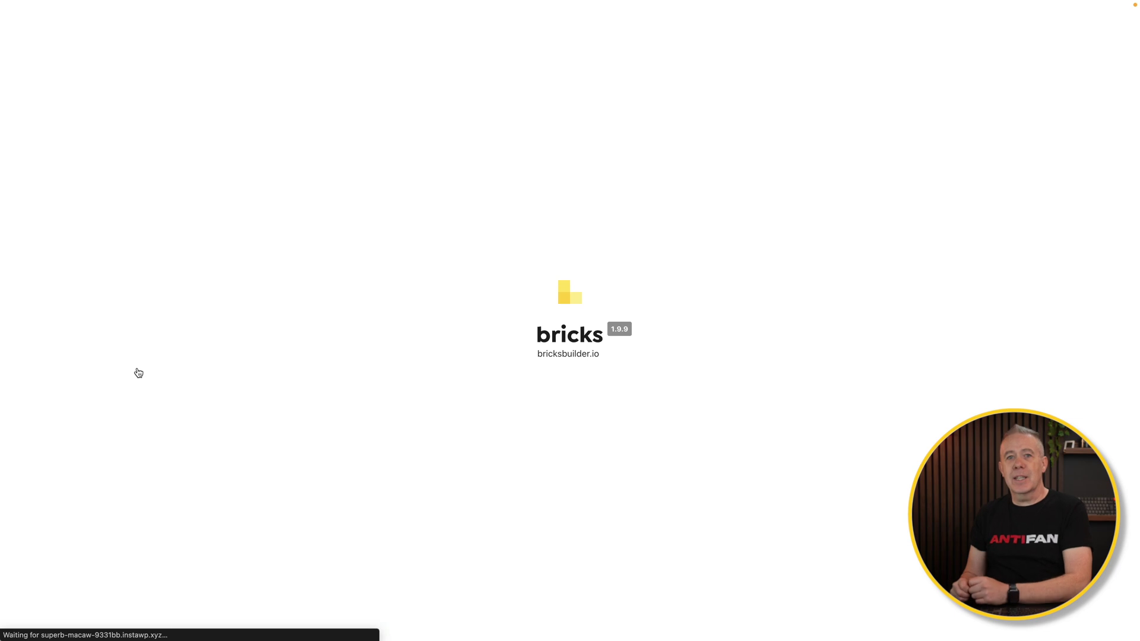
pyautogui.scroll(-7, 313, 480)
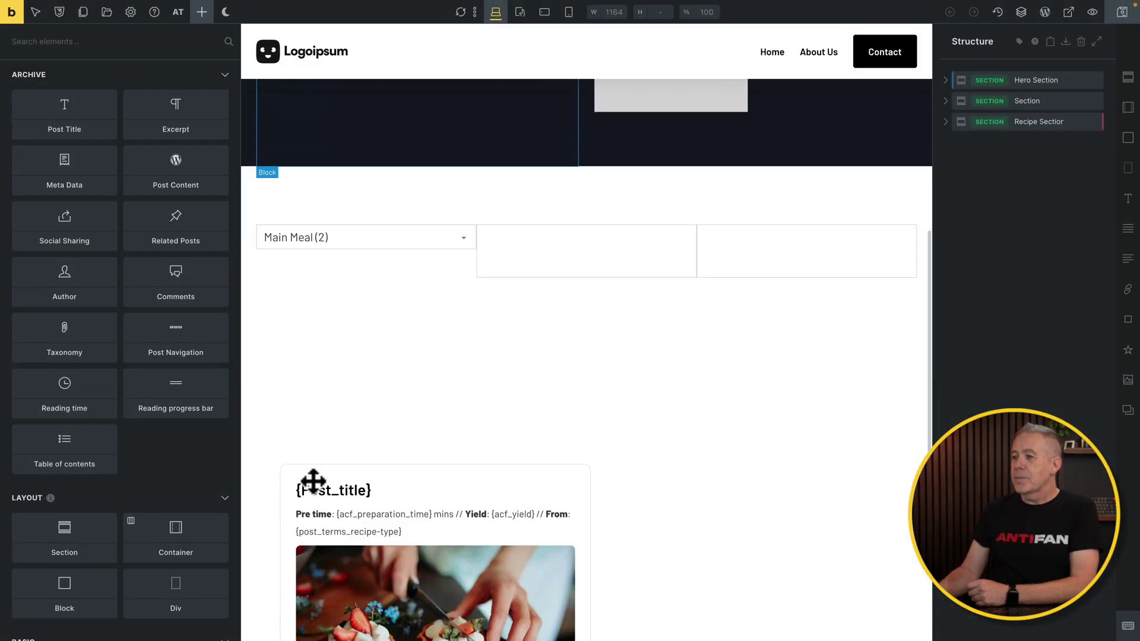
pyautogui.scroll(-2, 313, 480)
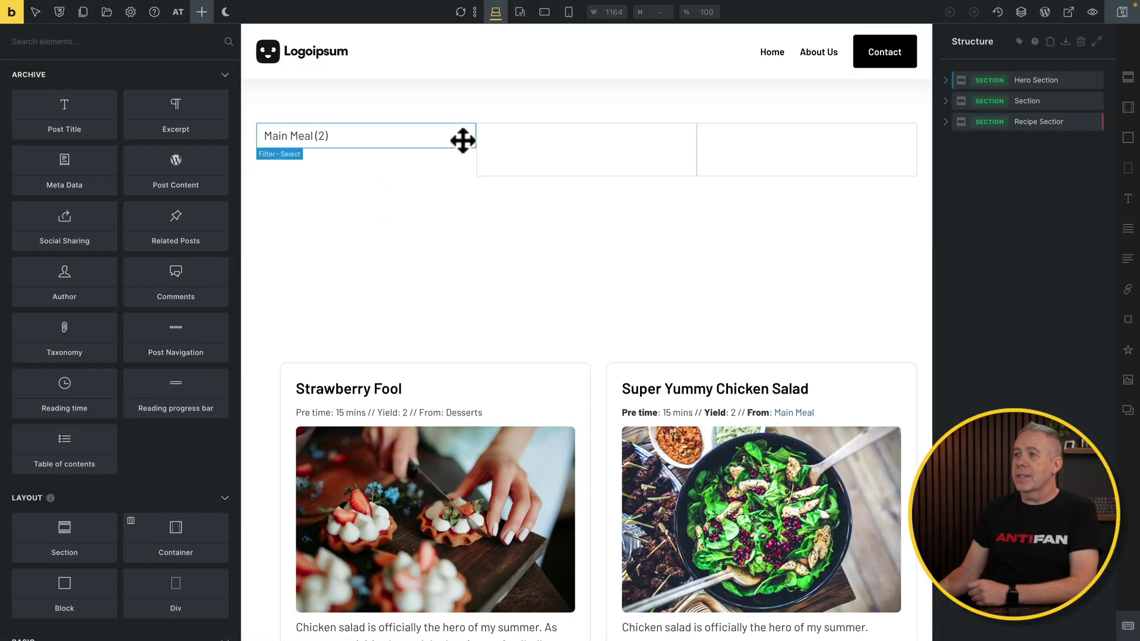
pyautogui.click(463, 140)
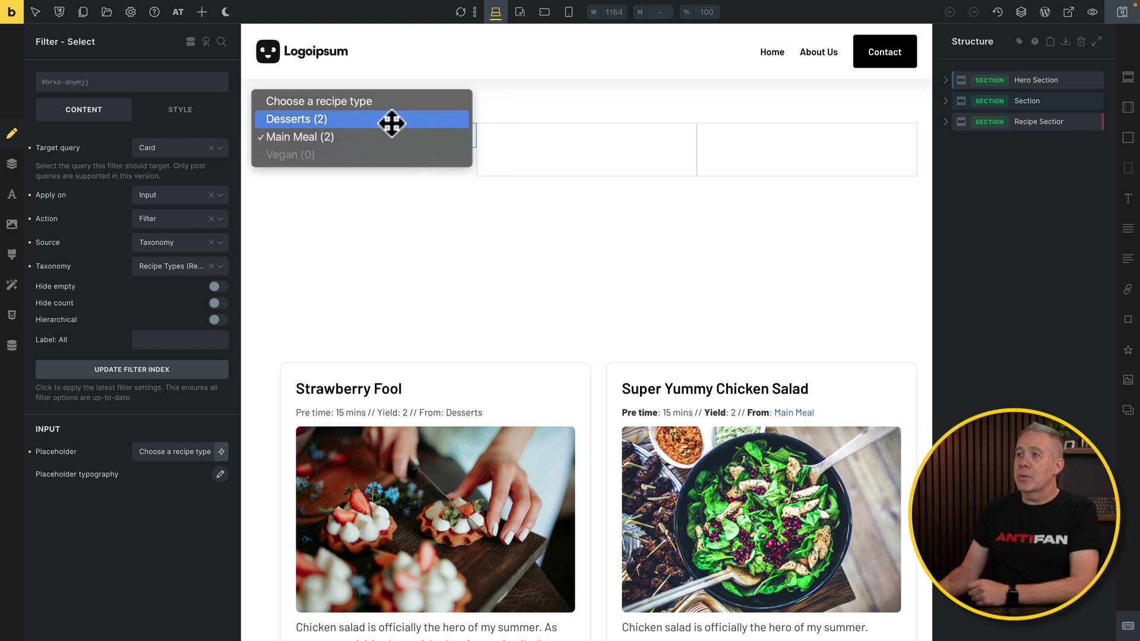
pyautogui.click(388, 187)
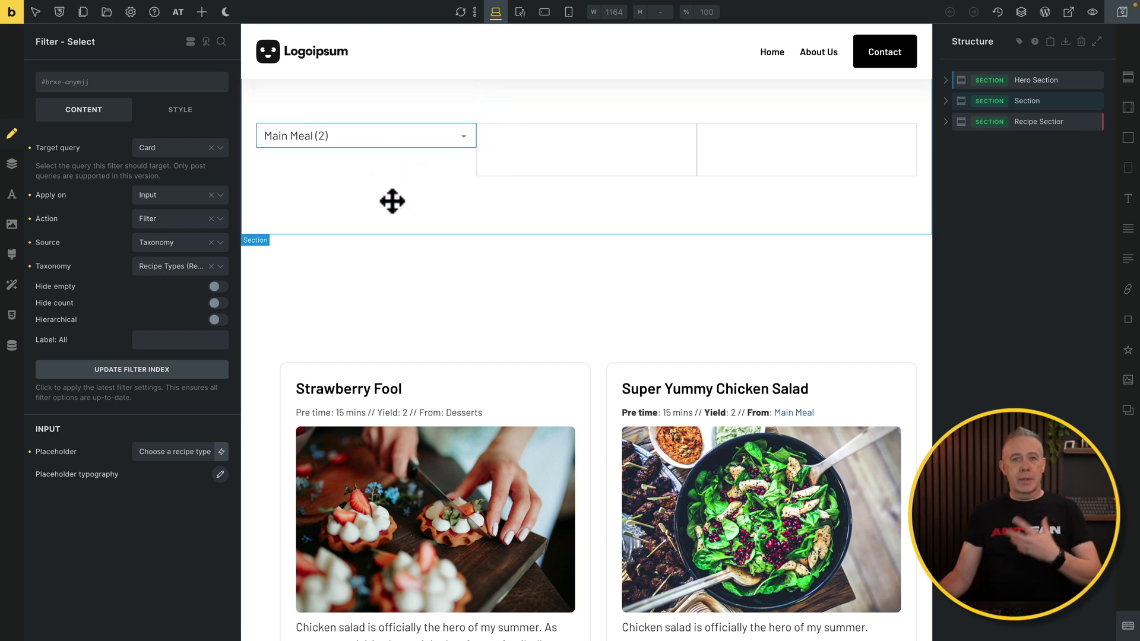
# Add a Filter - Range element to the second block of the filter section
pyautogui.click(948, 99)
pyautogui.click(1070, 102)
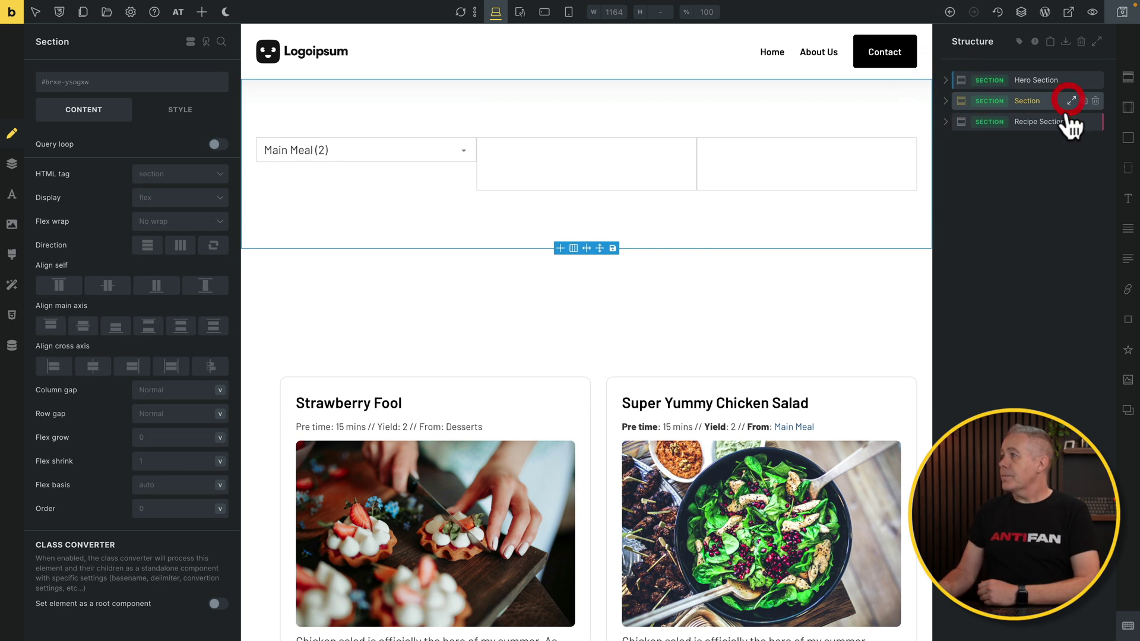
pyautogui.click(1072, 101)
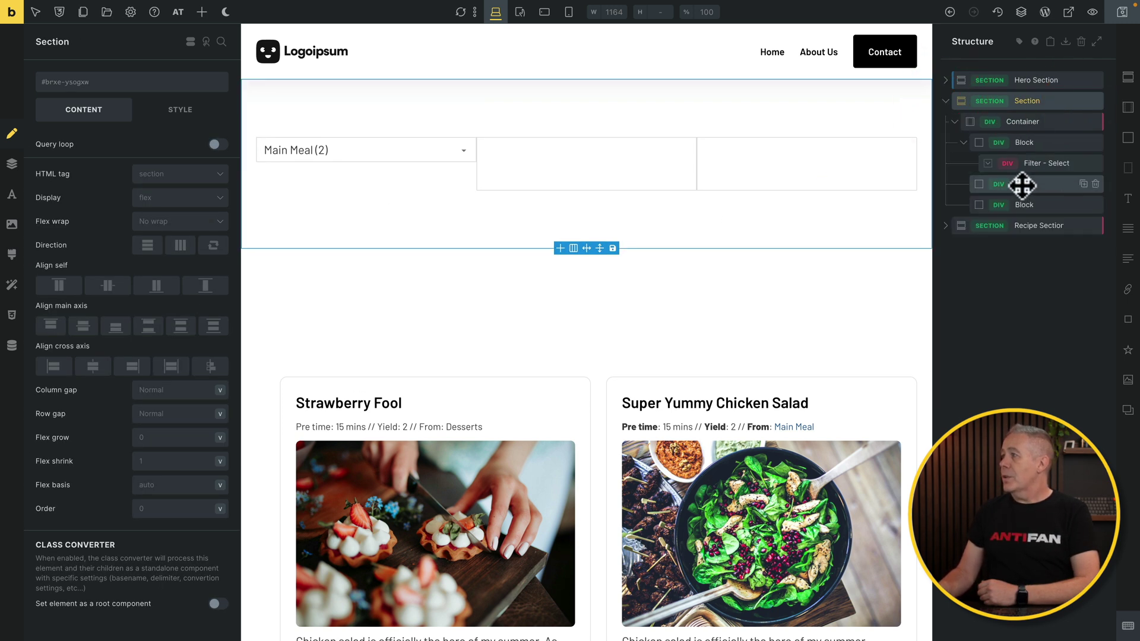
pyautogui.click(1023, 184)
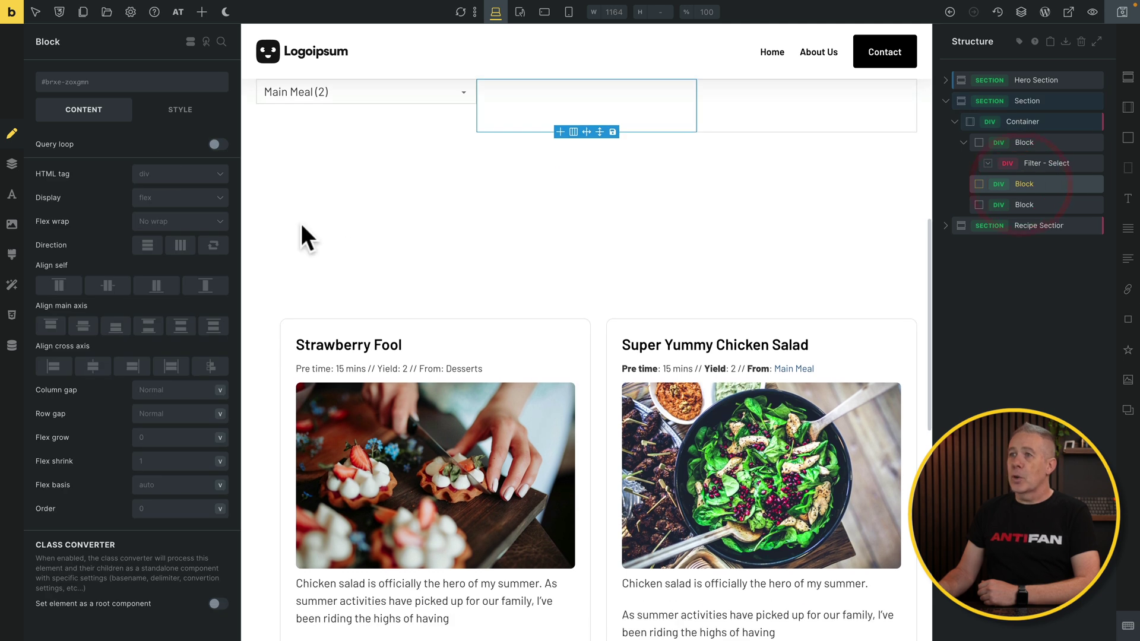
pyautogui.click(202, 12)
pyautogui.click(152, 39)
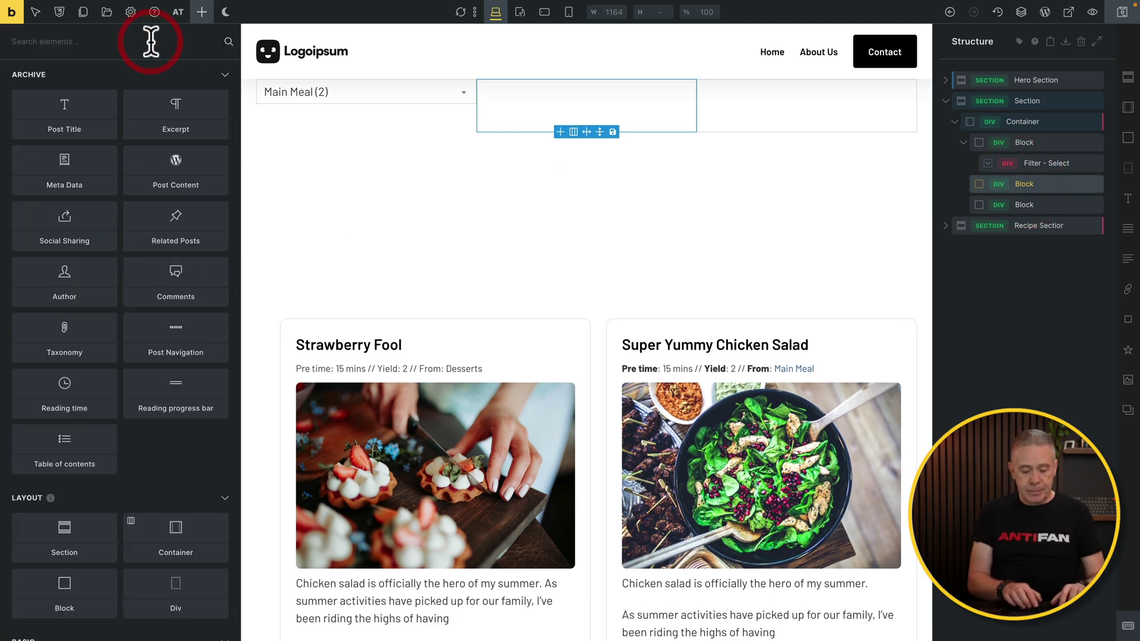
pyautogui.write('filter')
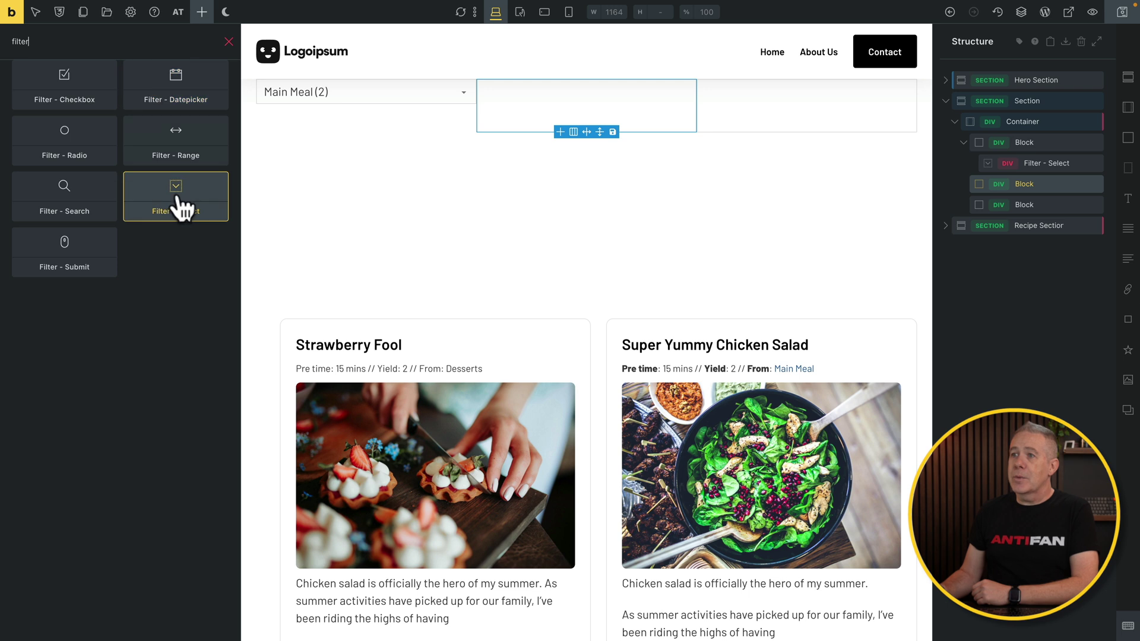
pyautogui.click(173, 140)
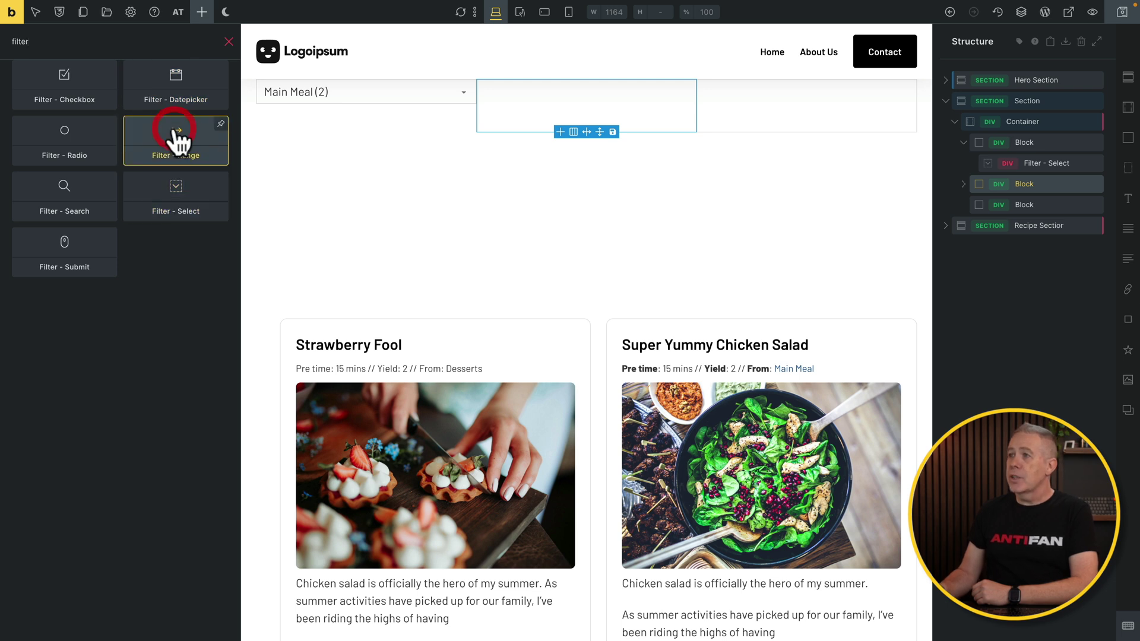
pyautogui.scroll(2, 255, 270)
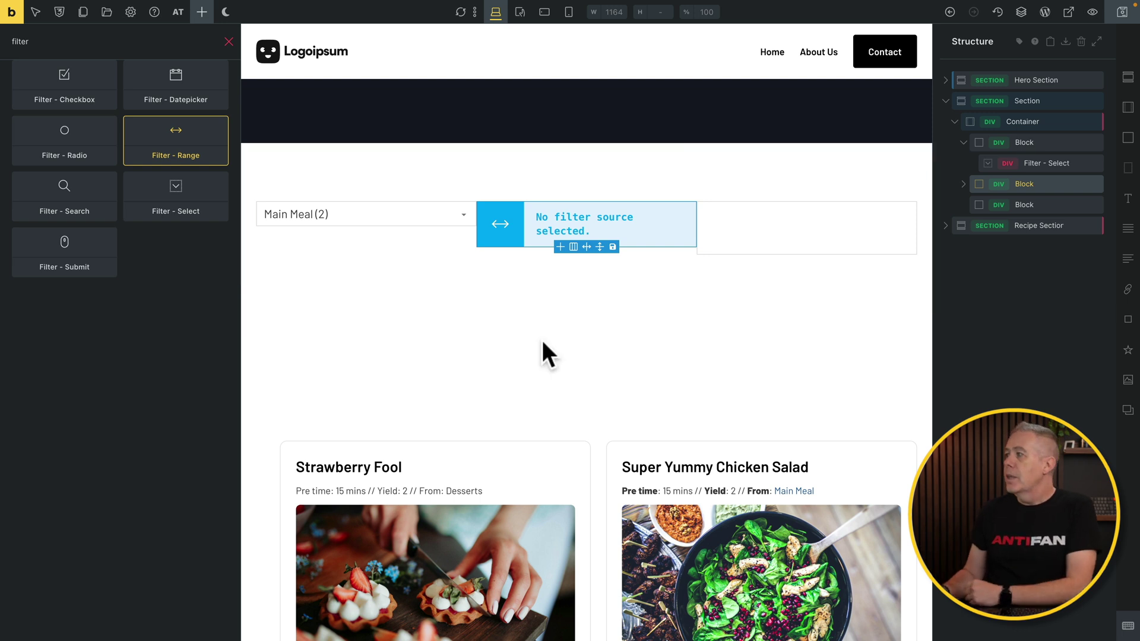
# Set the new range filter's target query to Card and have it apply on Input
pyautogui.click(965, 184)
pyautogui.click(1031, 205)
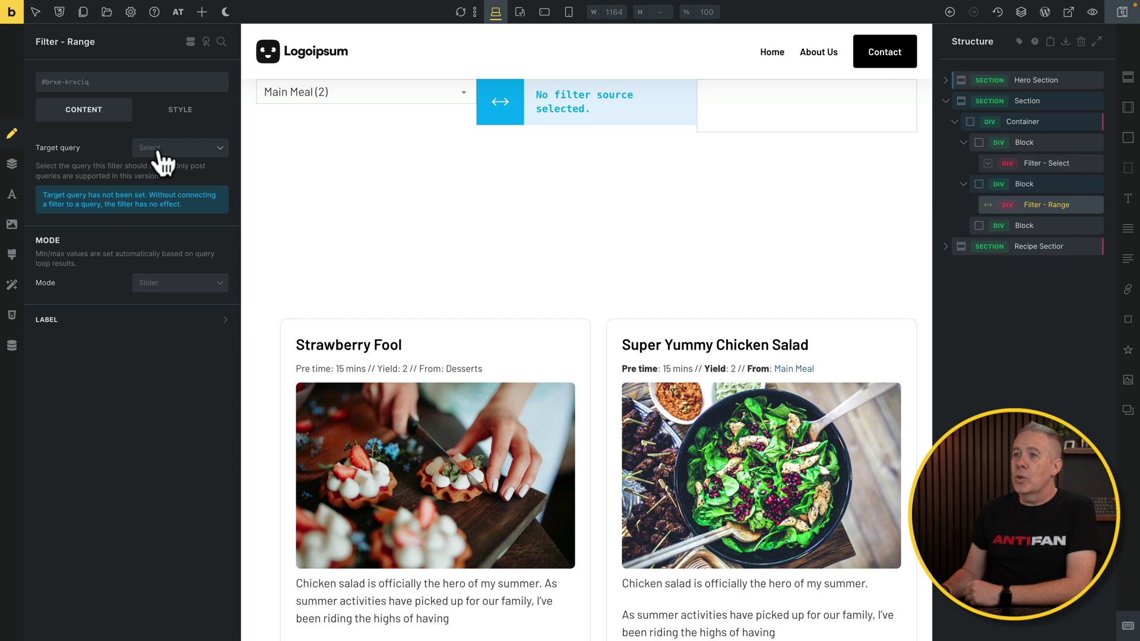
pyautogui.click(164, 150)
pyautogui.click(166, 170)
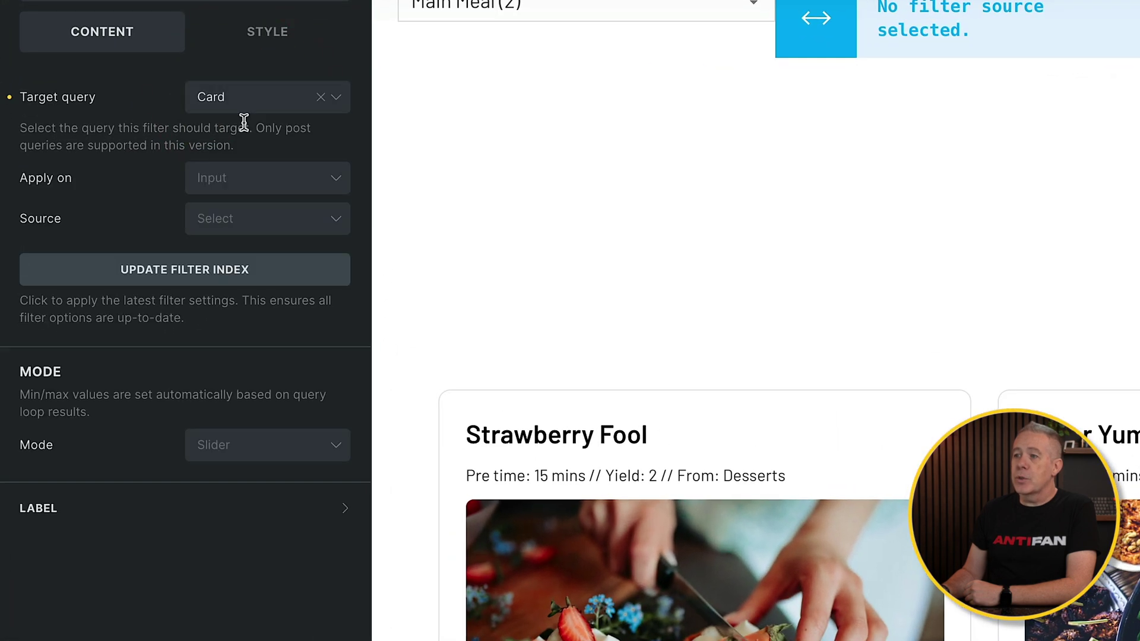
pyautogui.click(280, 176)
pyautogui.click(246, 209)
# Set the second block's range filter source to Custom field with Post as the field type
pyautogui.click(252, 219)
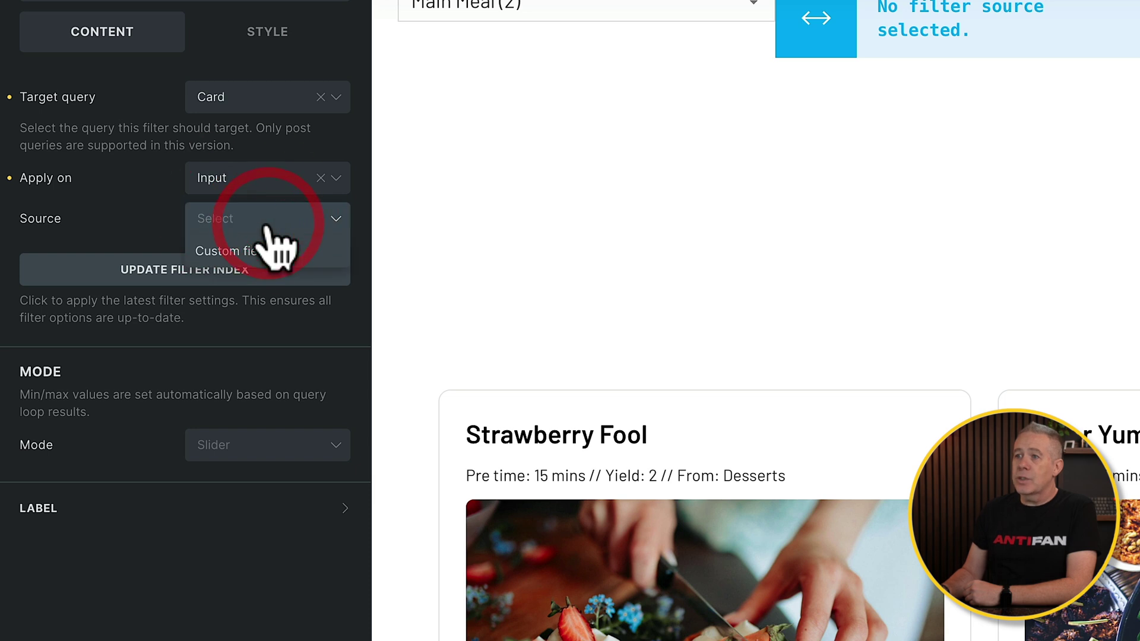
pyautogui.click(270, 258)
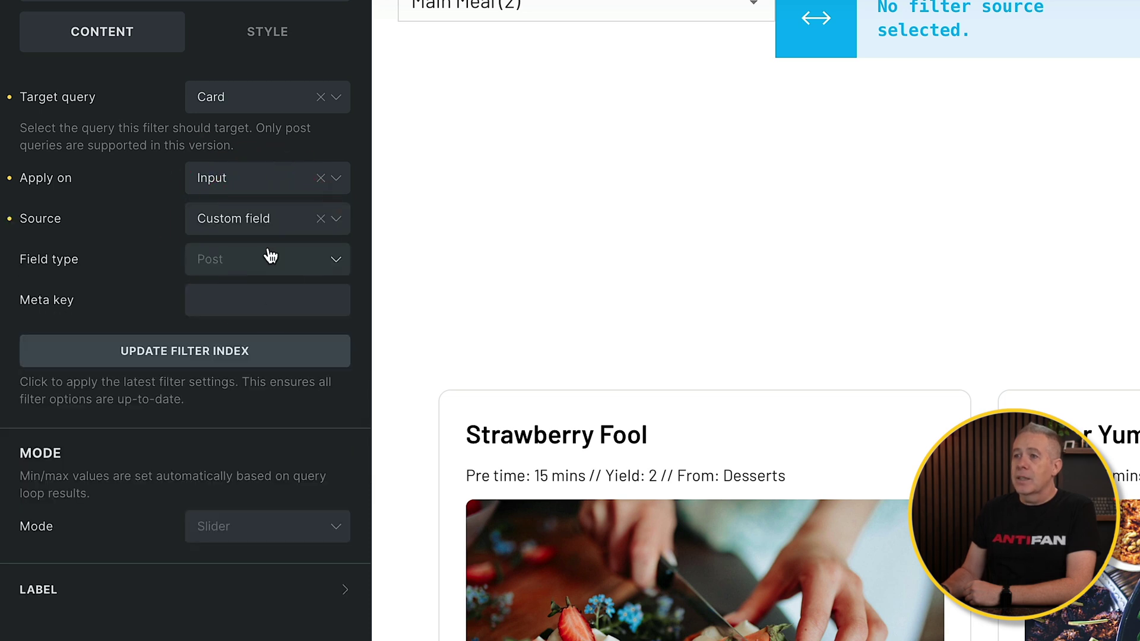
pyautogui.click(282, 265)
pyautogui.click(252, 291)
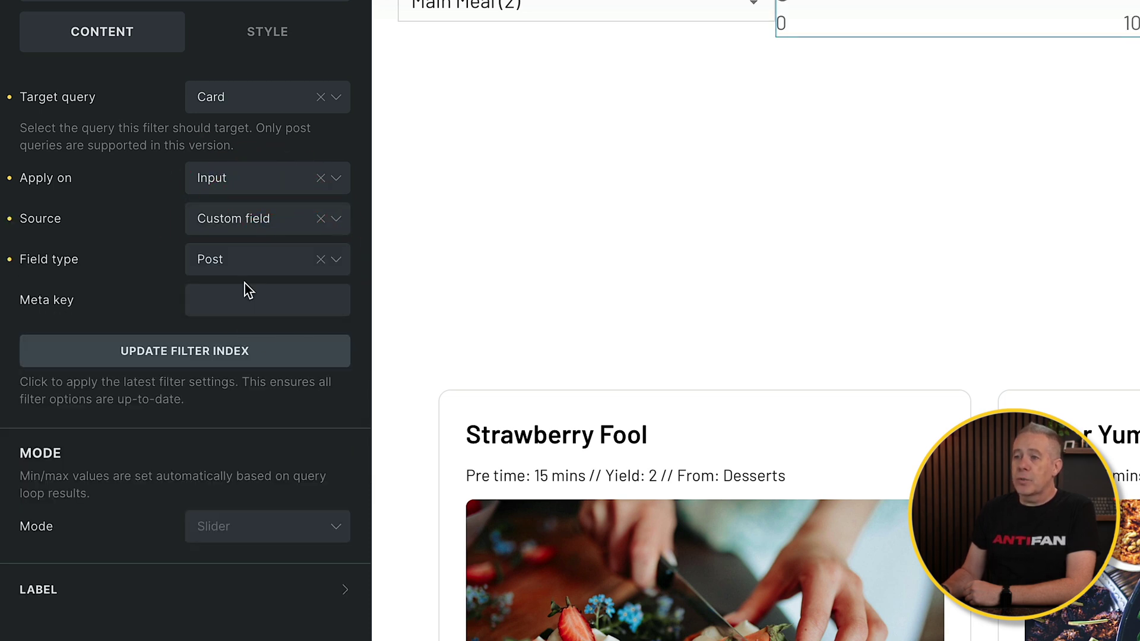
pyautogui.click(244, 290)
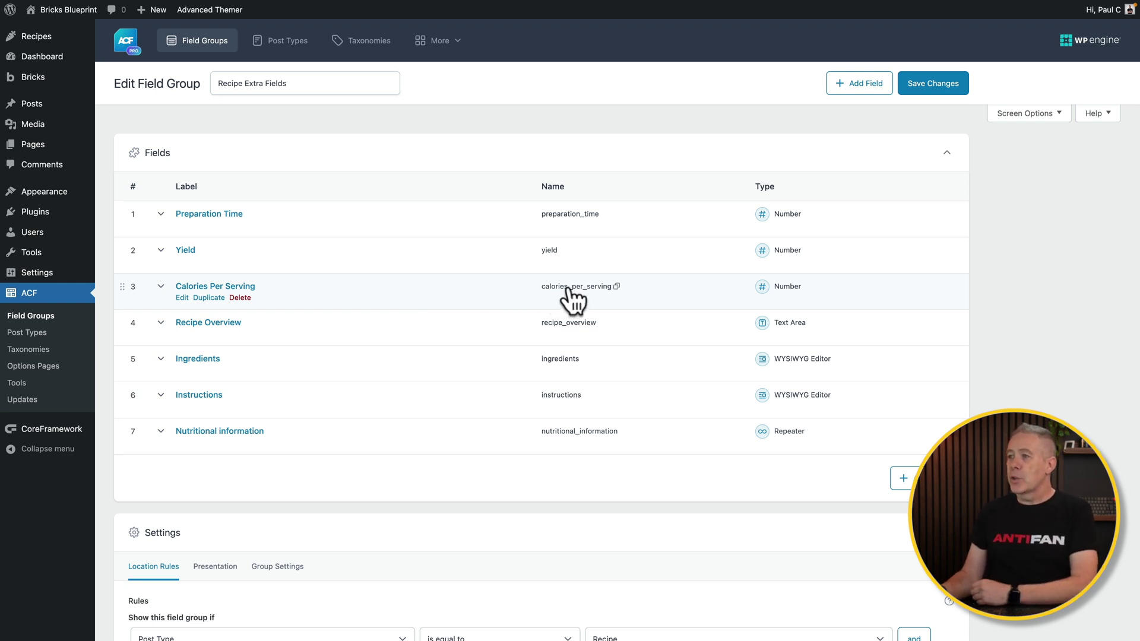
# Copy the Calories Per Serving field name from the ACF field group and enter calories_per_serving as the range filter's meta key in Bricks
pyautogui.click(616, 287)
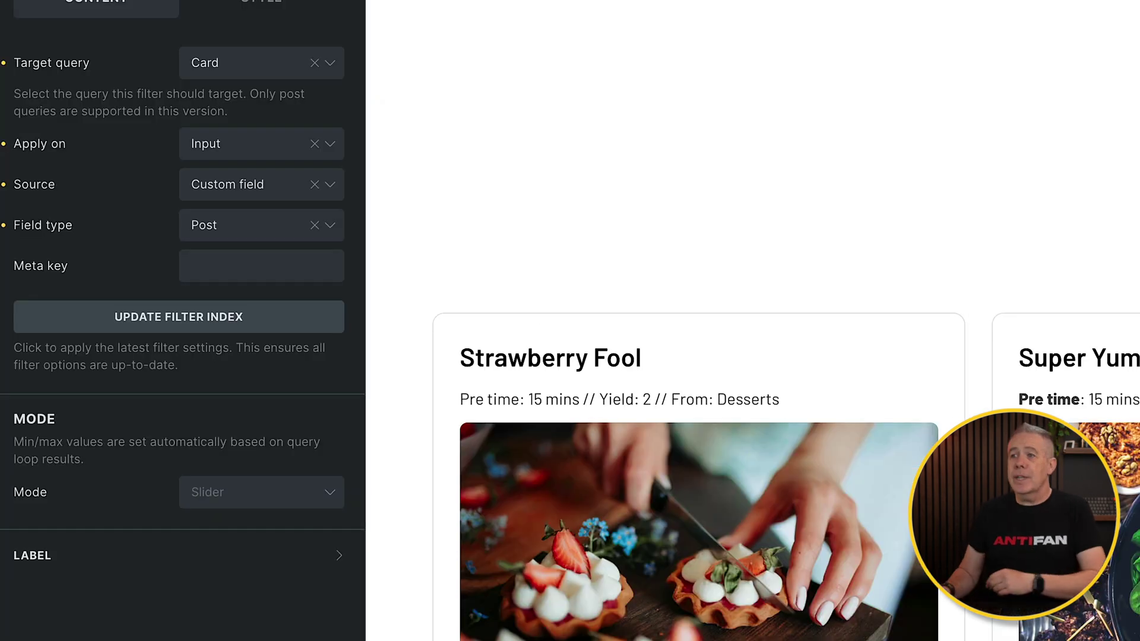
pyautogui.click(250, 255)
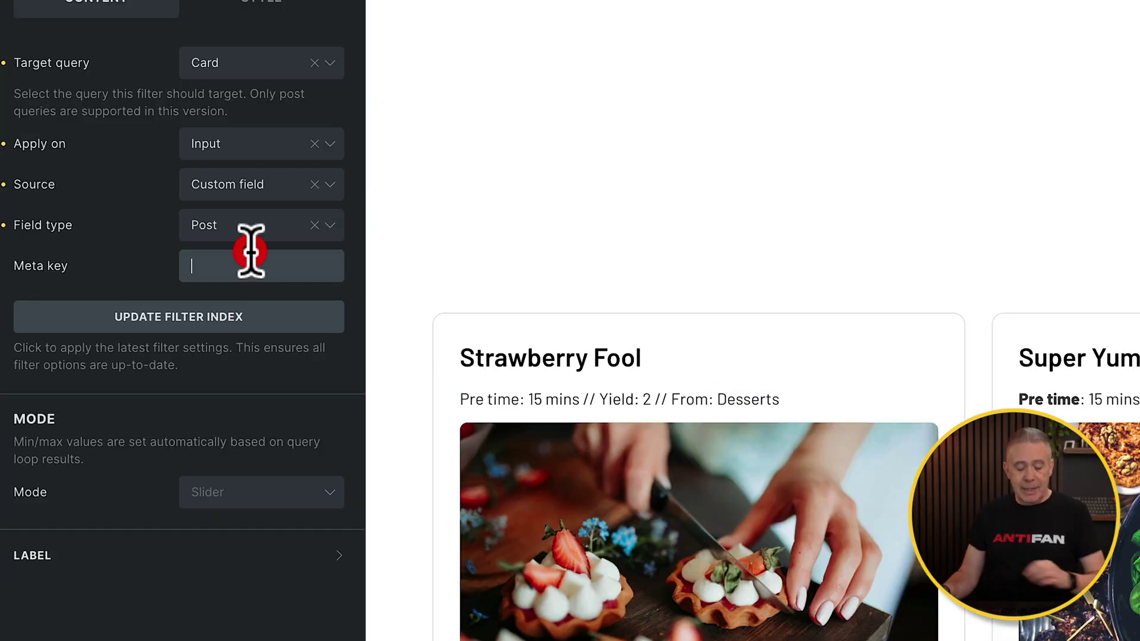
pyautogui.hotkey('ctrl', 'v')
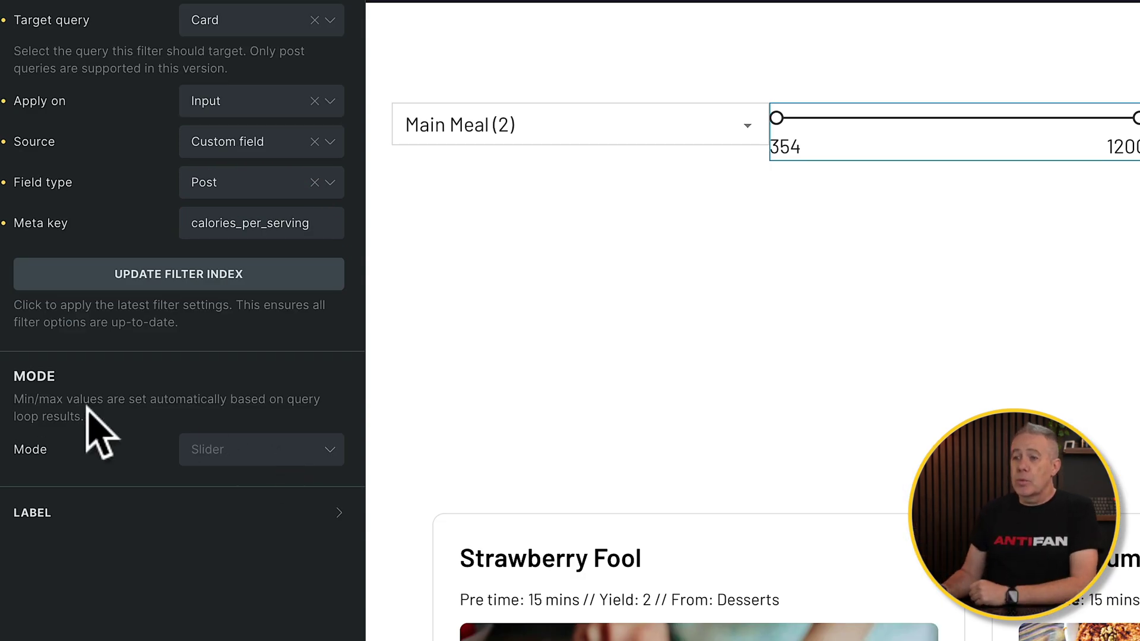
# Try Input mode on the calories range filter and set its mode to Slider
pyautogui.click(241, 454)
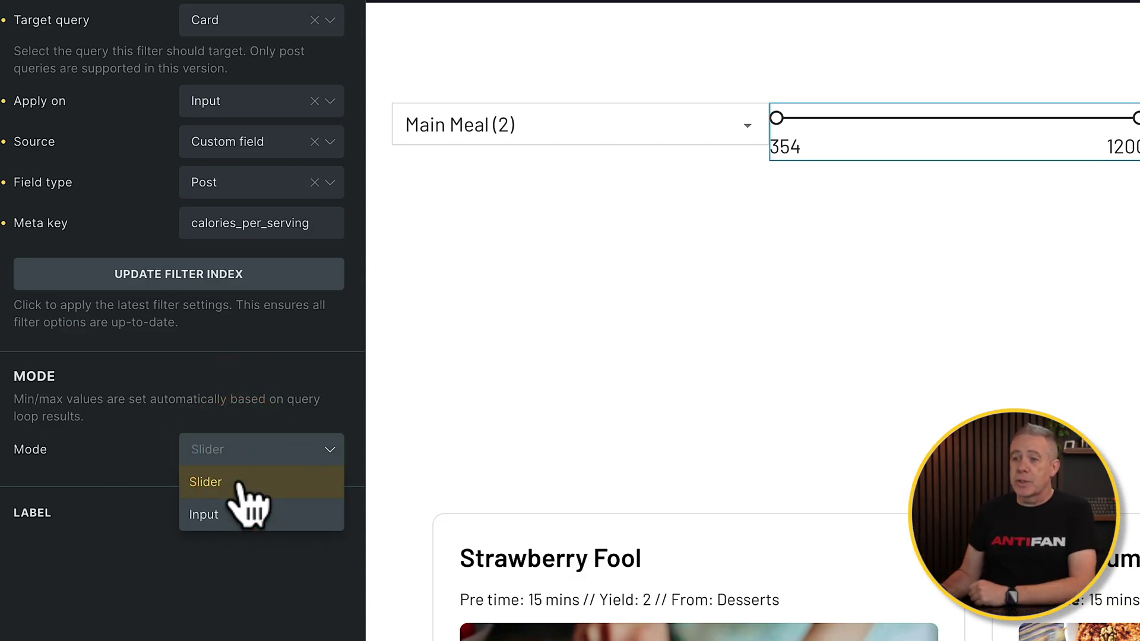
pyautogui.click(240, 507)
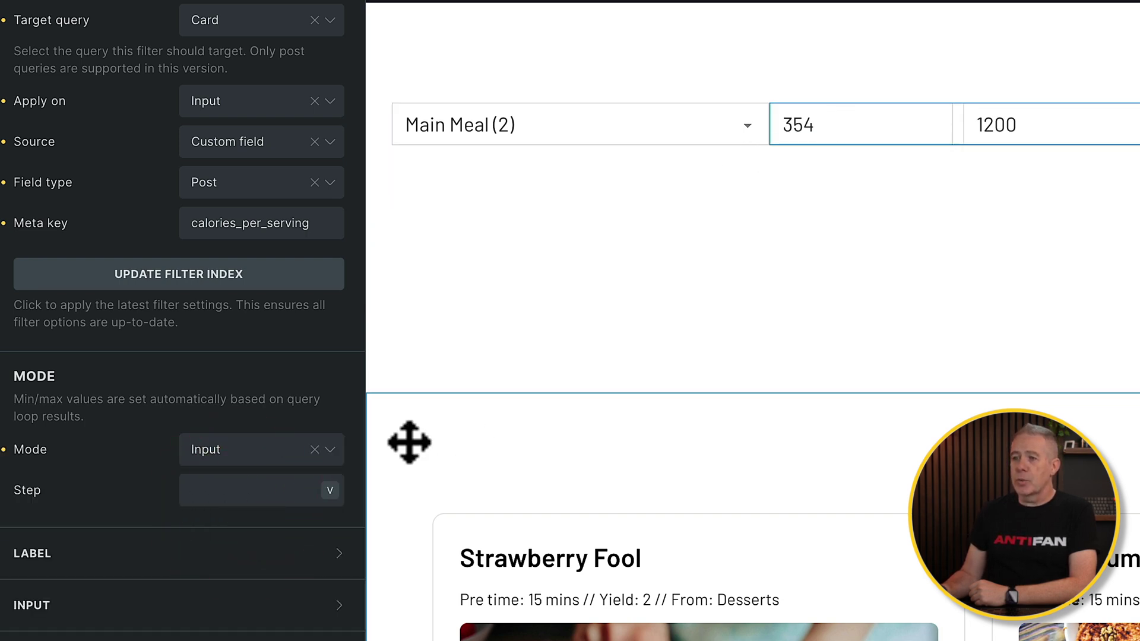
pyautogui.click(238, 455)
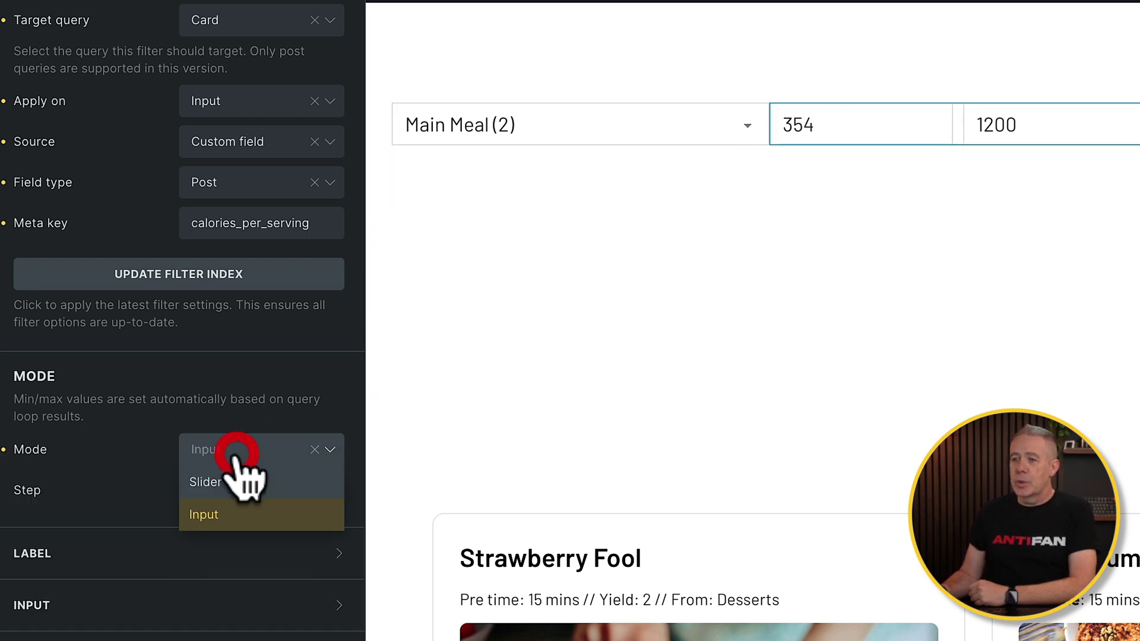
pyautogui.click(225, 491)
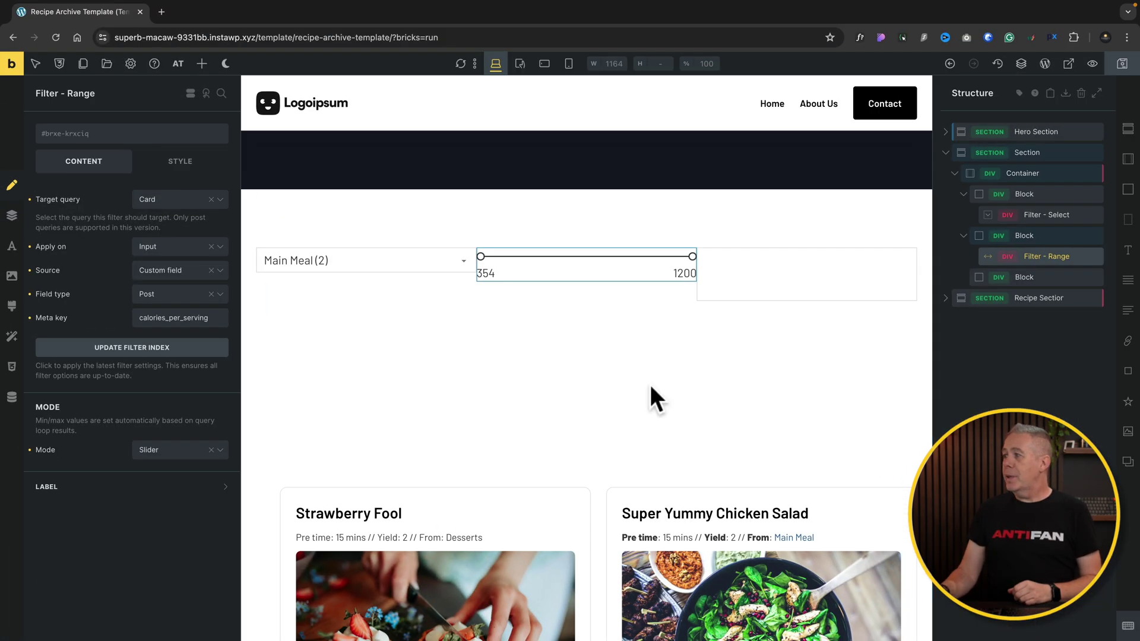
# Add another Filter - Range element to the empty third block and select it for editing
pyautogui.click(1038, 278)
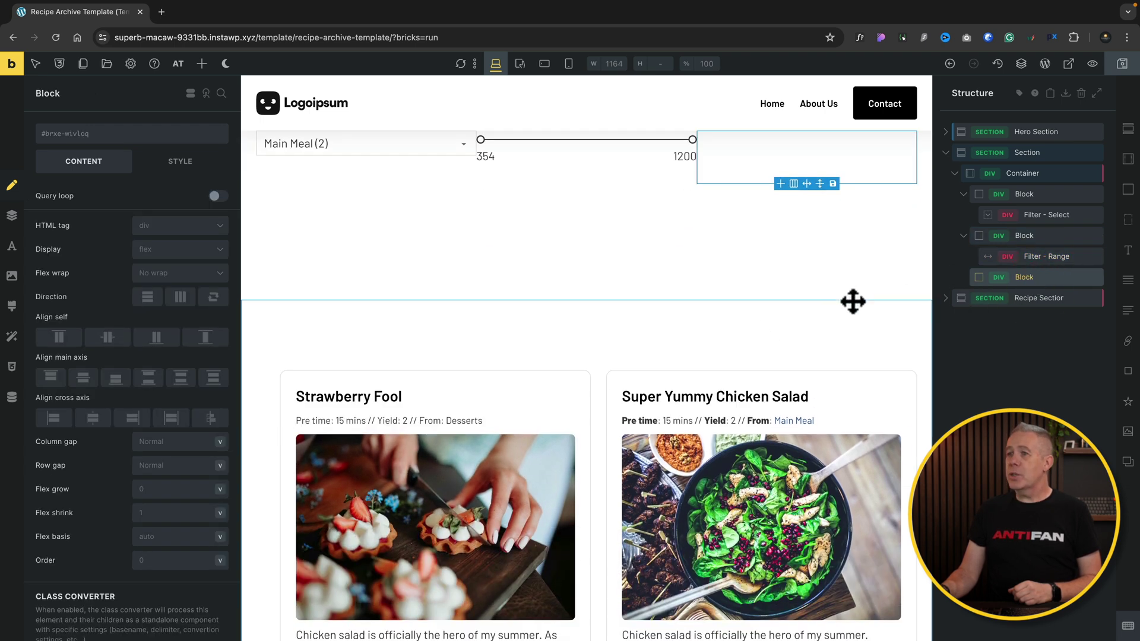
pyautogui.click(206, 64)
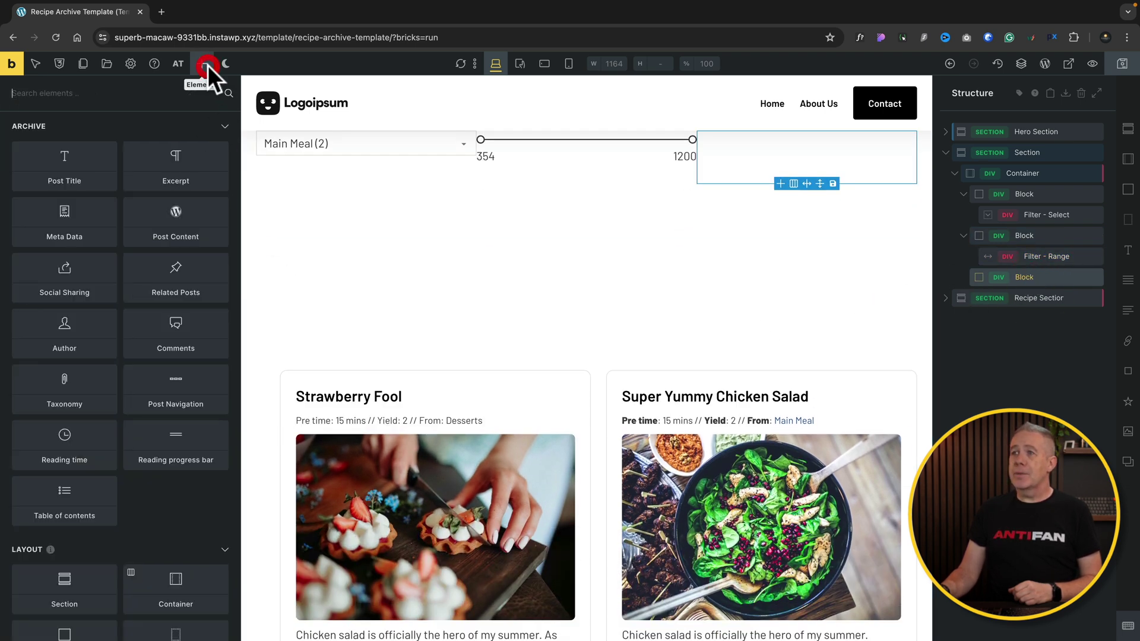
pyautogui.click(184, 100)
pyautogui.write('filter')
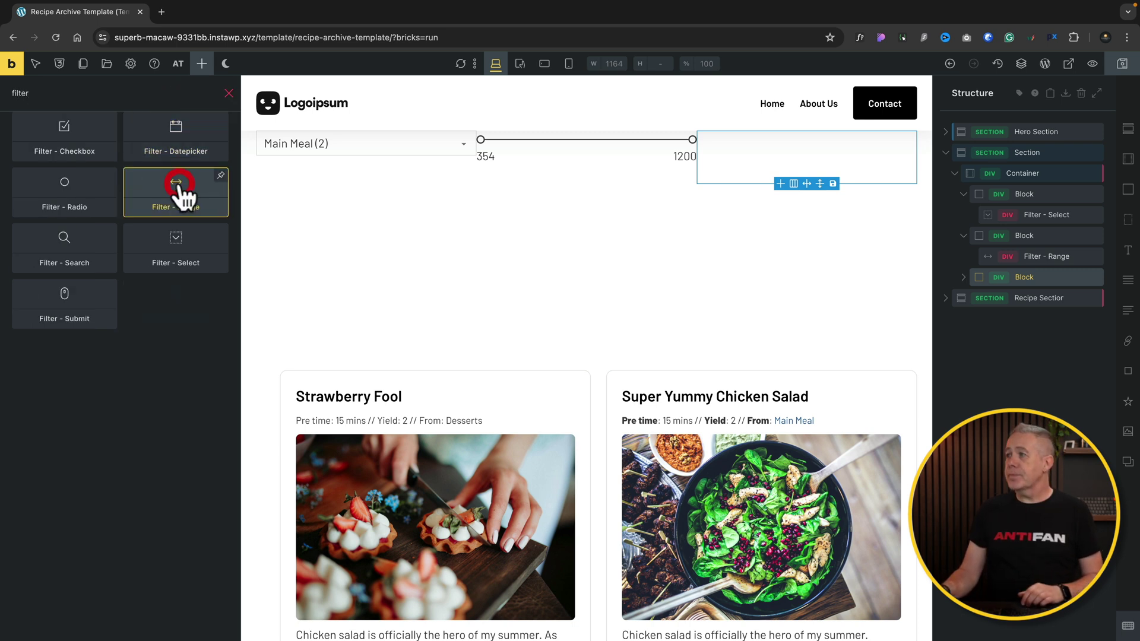
pyautogui.moveTo(180, 189); pyautogui.dragTo(1006, 297)
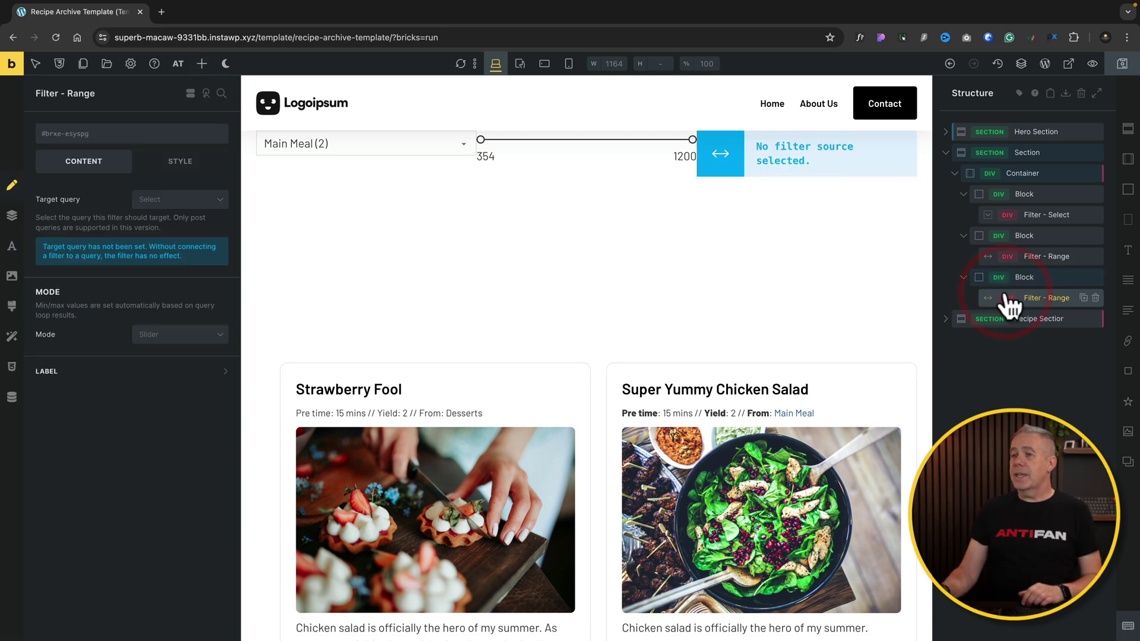
# Set the third block's range filter to target the Card query and apply on Input
pyautogui.click(167, 199)
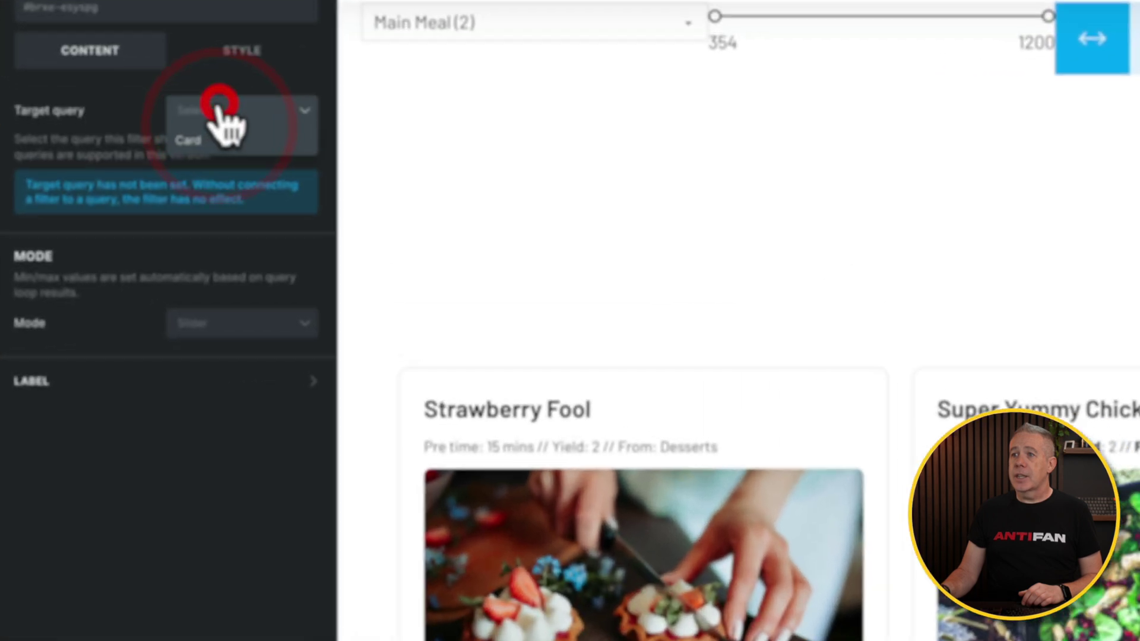
pyautogui.click(209, 139)
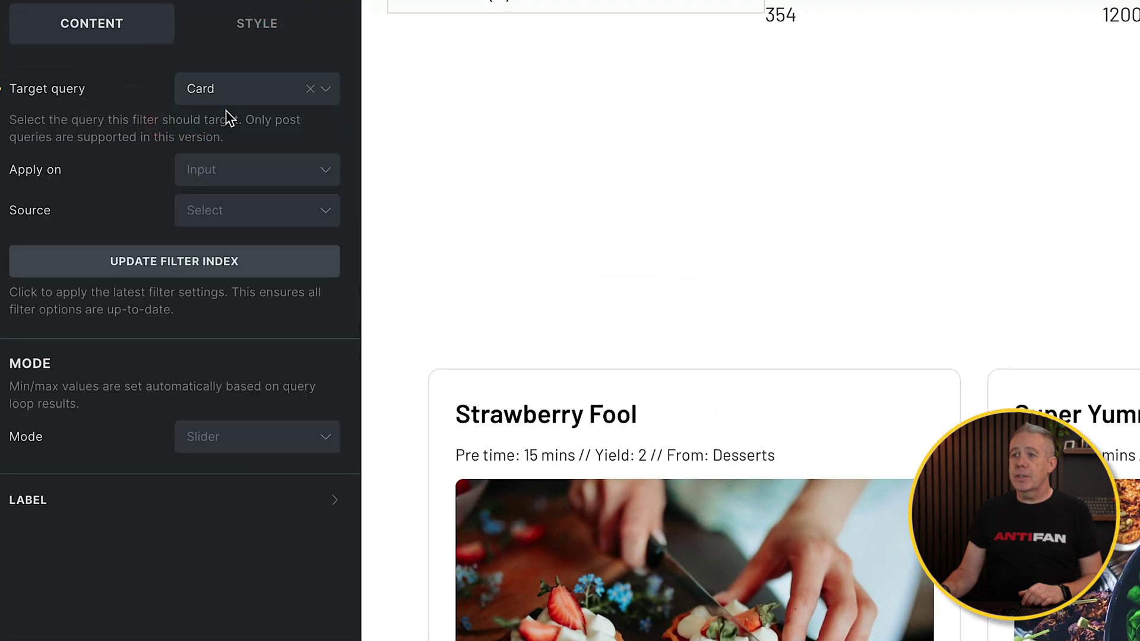
pyautogui.click(237, 172)
pyautogui.click(231, 198)
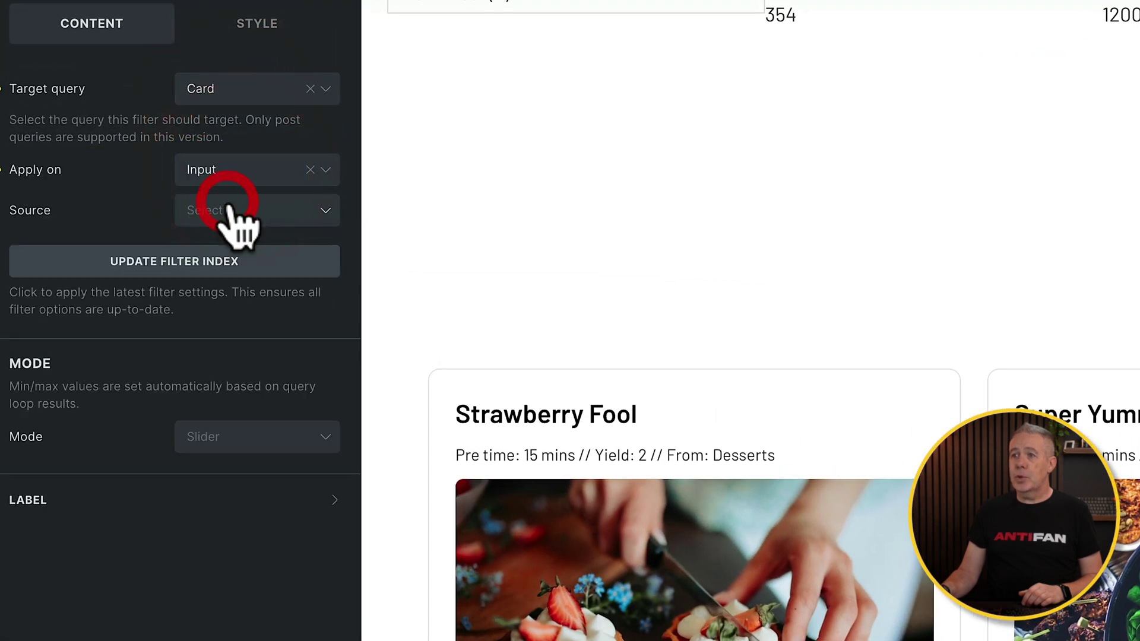
# Set the third block's range filter source to Custom field, with field type Post and meta key yield
pyautogui.click(246, 210)
pyautogui.click(250, 243)
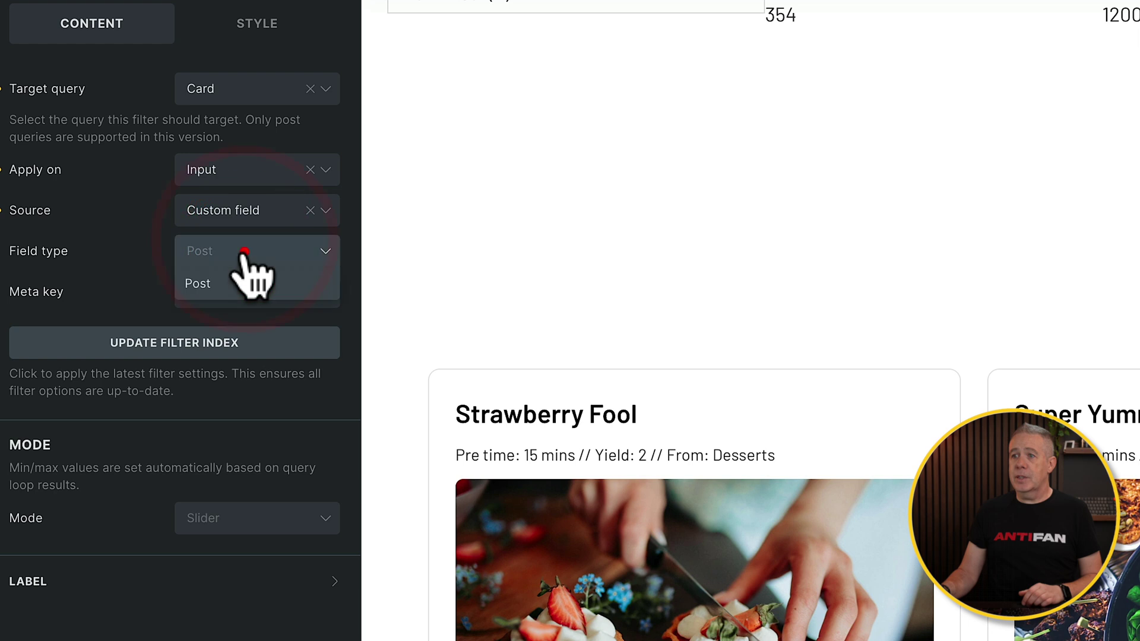
pyautogui.click(252, 253)
pyautogui.click(246, 282)
pyautogui.click(249, 285)
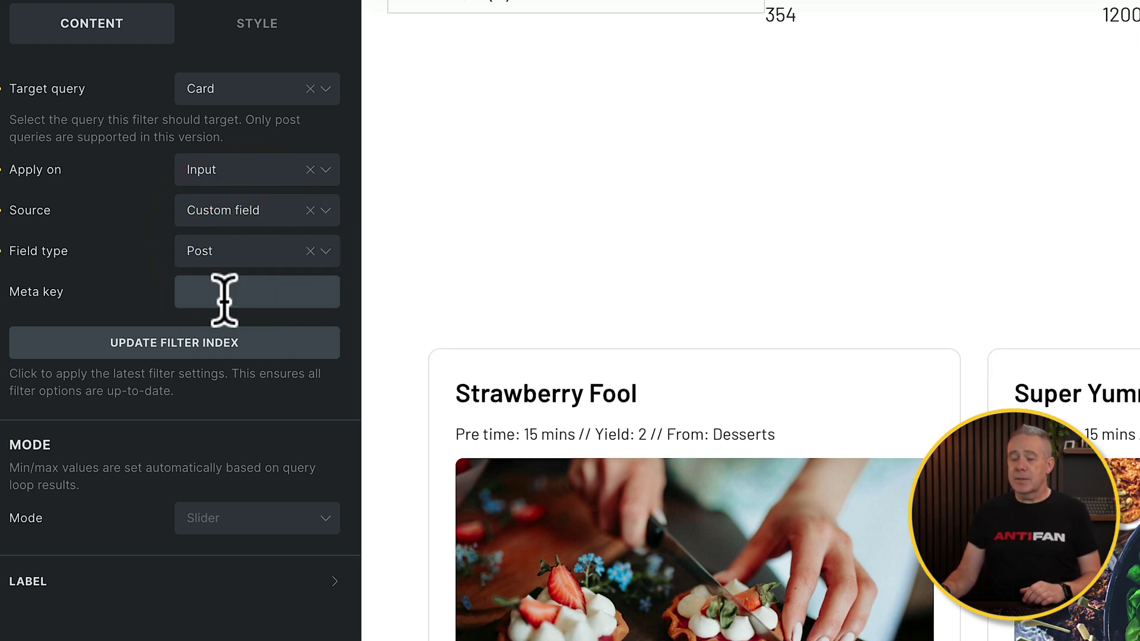
pyautogui.write('yield')
# Set the yield range filter's mode to Slider and save the template with an updated filter index
pyautogui.click(224, 518)
pyautogui.click(222, 548)
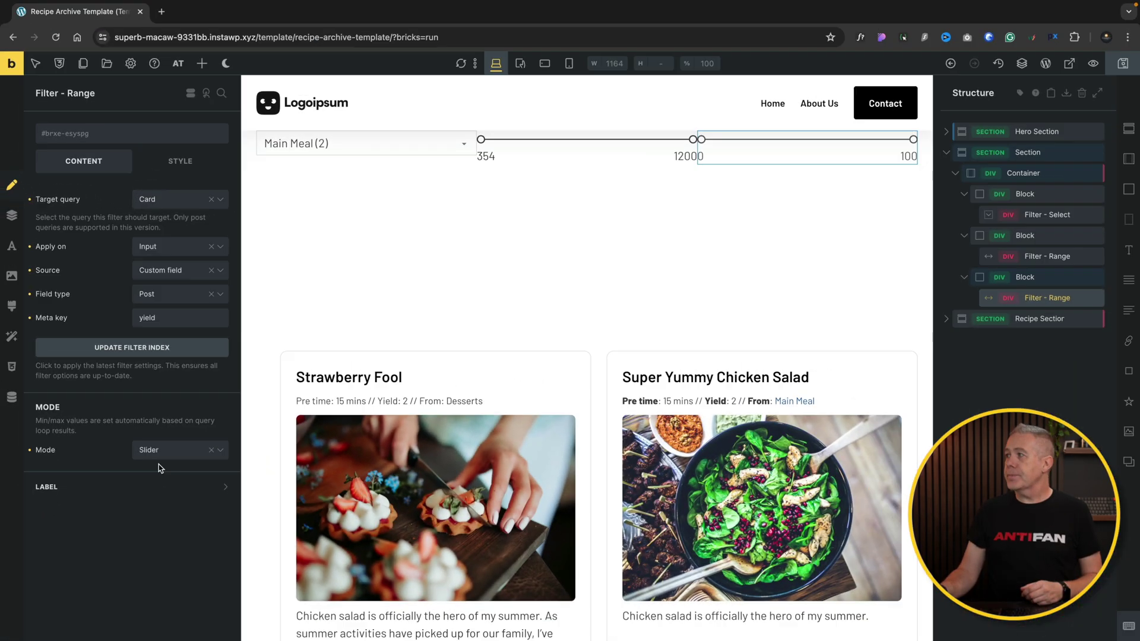
pyautogui.click(1121, 63)
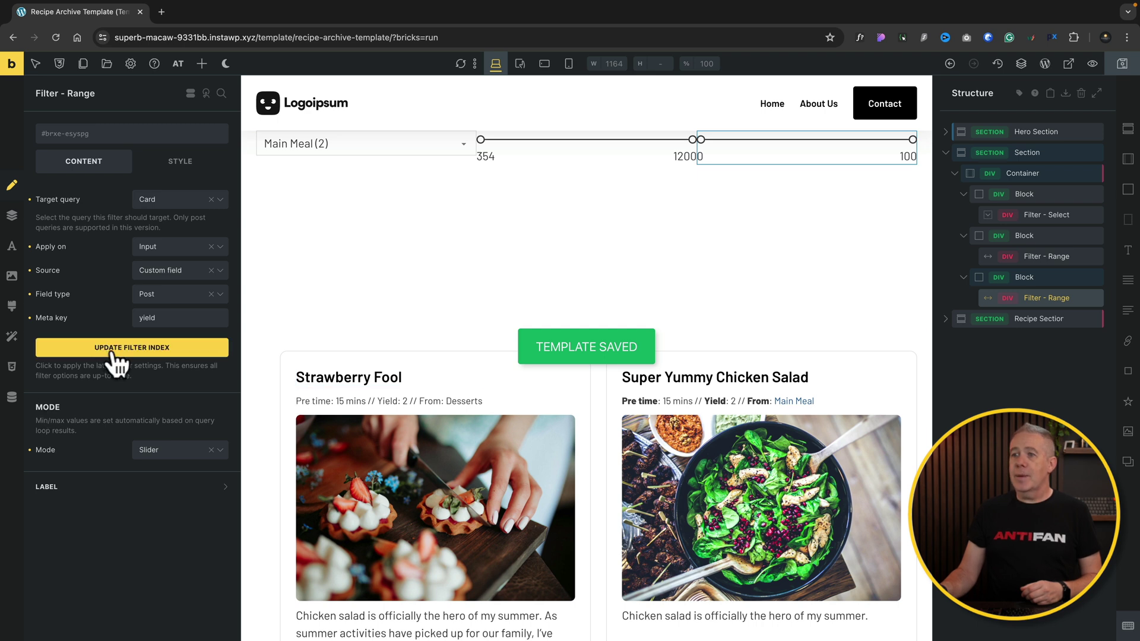
pyautogui.click(116, 350)
# Rename the container holding the three filter blocks to Filter Wrapper and give it the class filter-wrapper
pyautogui.click(1026, 194)
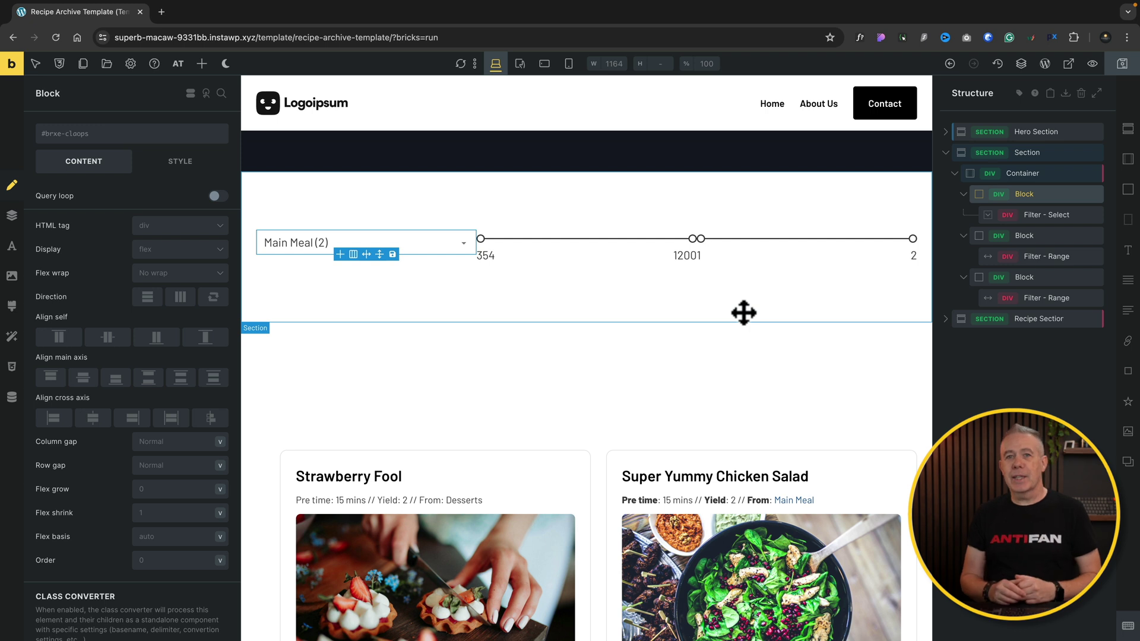
pyautogui.click(1047, 175)
pyautogui.doubleClick(1007, 173)
pyautogui.write('Filter Wrapper')
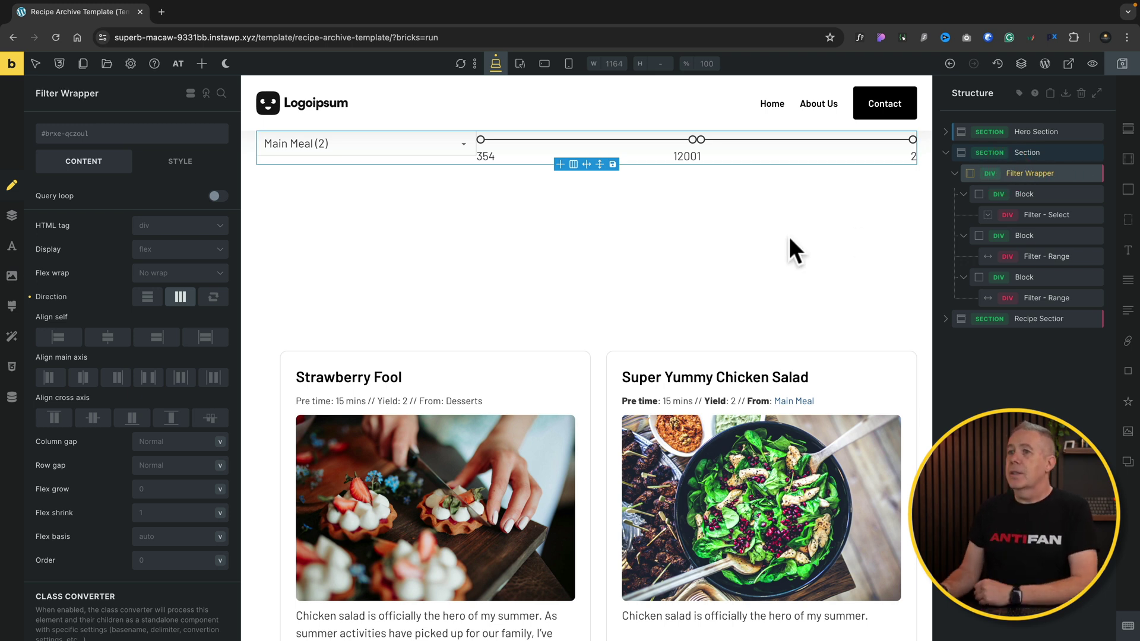
pyautogui.click(105, 128)
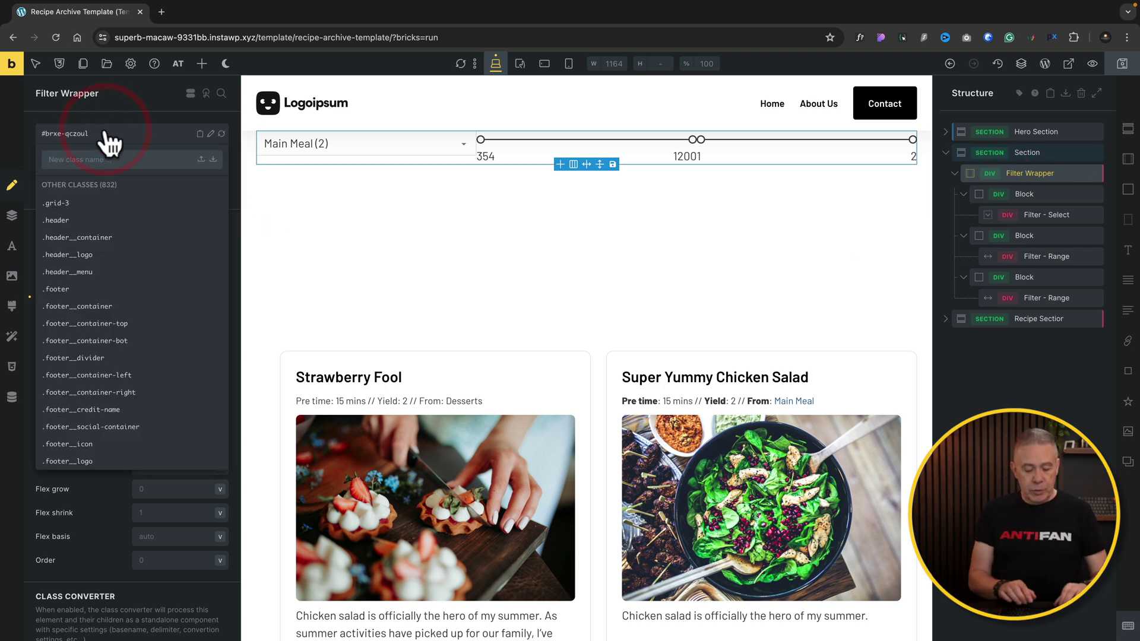
pyautogui.write('filter-wrapper')
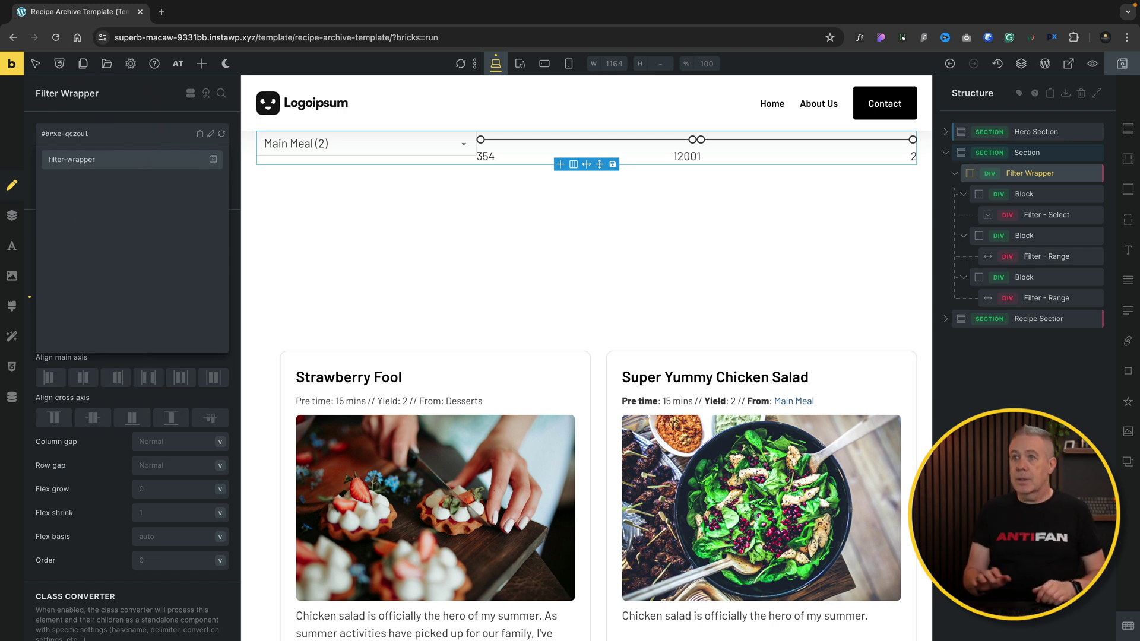
pyautogui.press('Return')
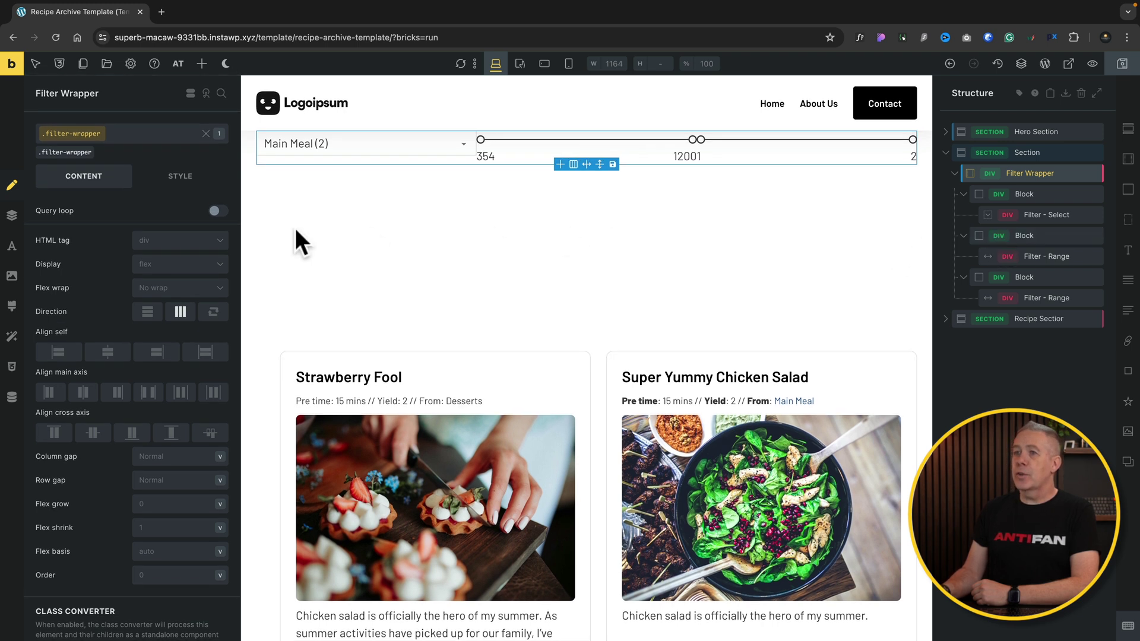
# Apply linked padding of var(--space-m) to all four sides of the filter-wrapper class
pyautogui.click(181, 186)
pyautogui.click(166, 218)
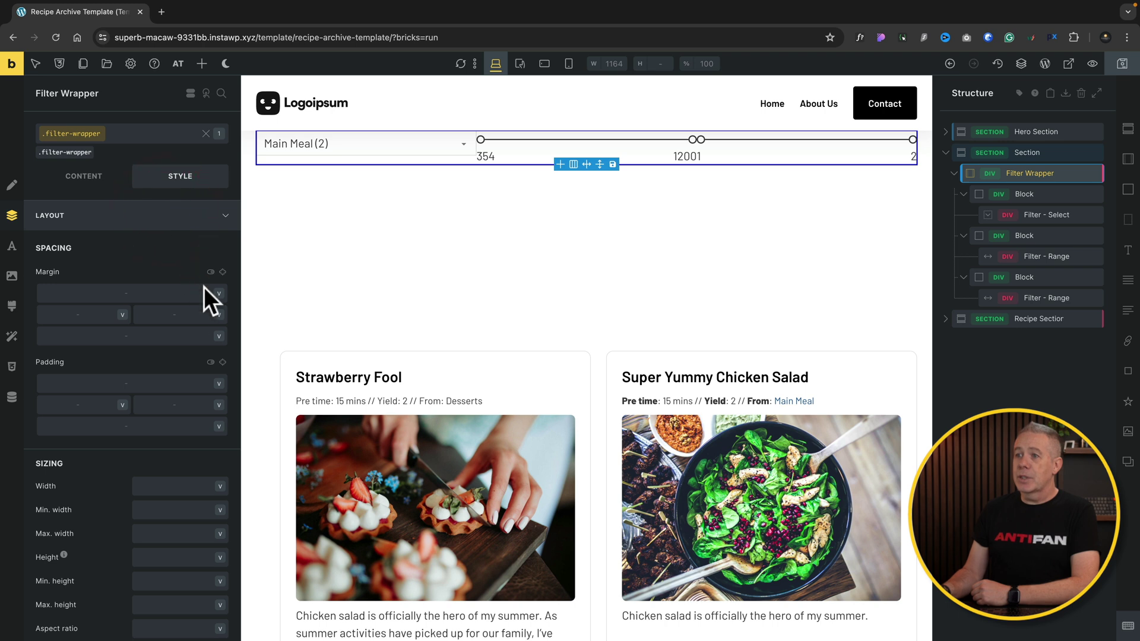
pyautogui.click(223, 362)
pyautogui.click(171, 386)
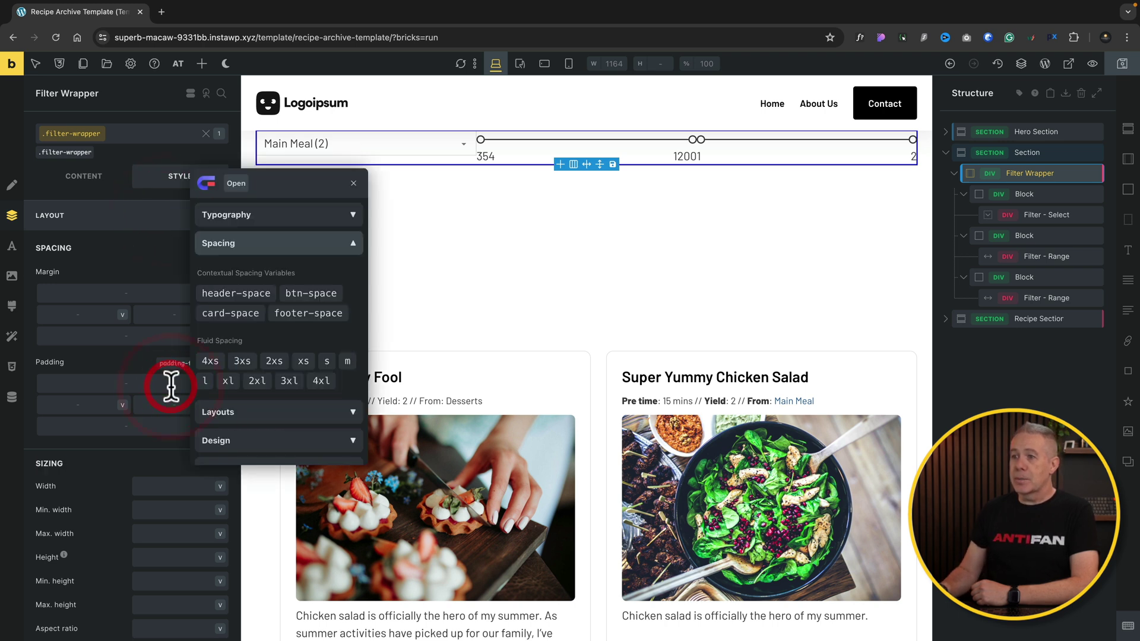
pyautogui.click(327, 361)
pyautogui.click(347, 362)
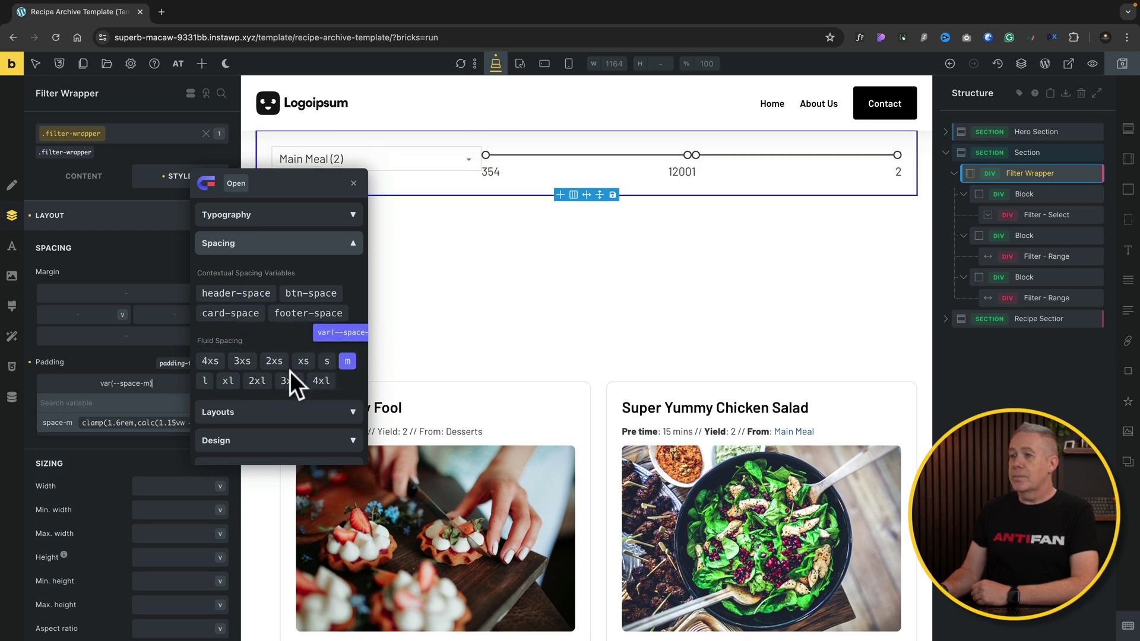
pyautogui.click(205, 380)
pyautogui.click(303, 361)
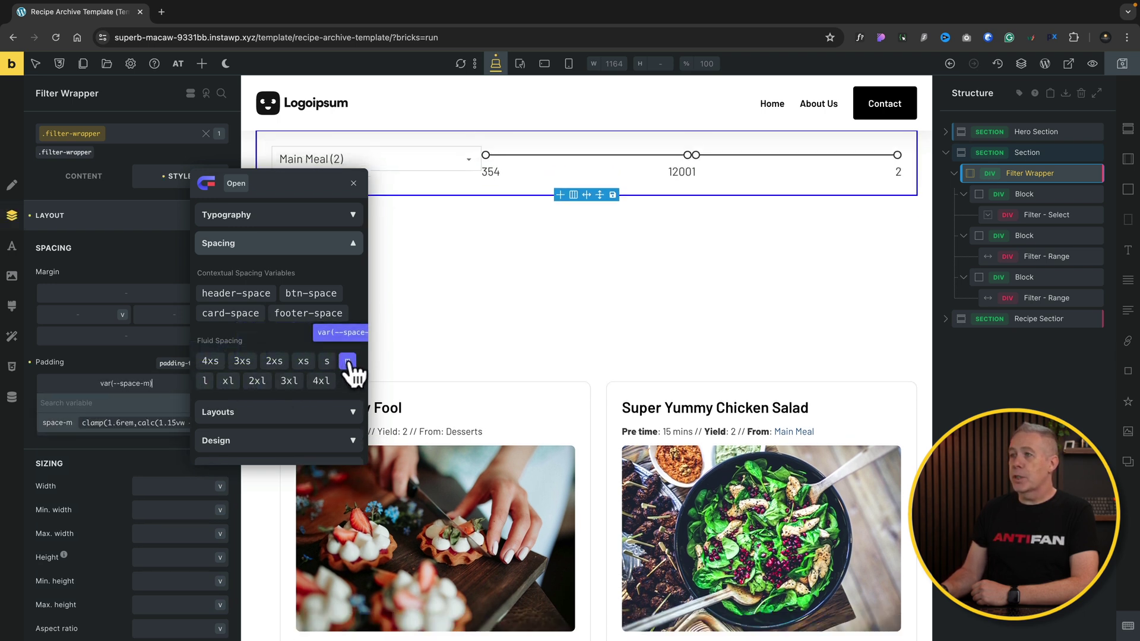
pyautogui.click(348, 363)
pyautogui.click(351, 357)
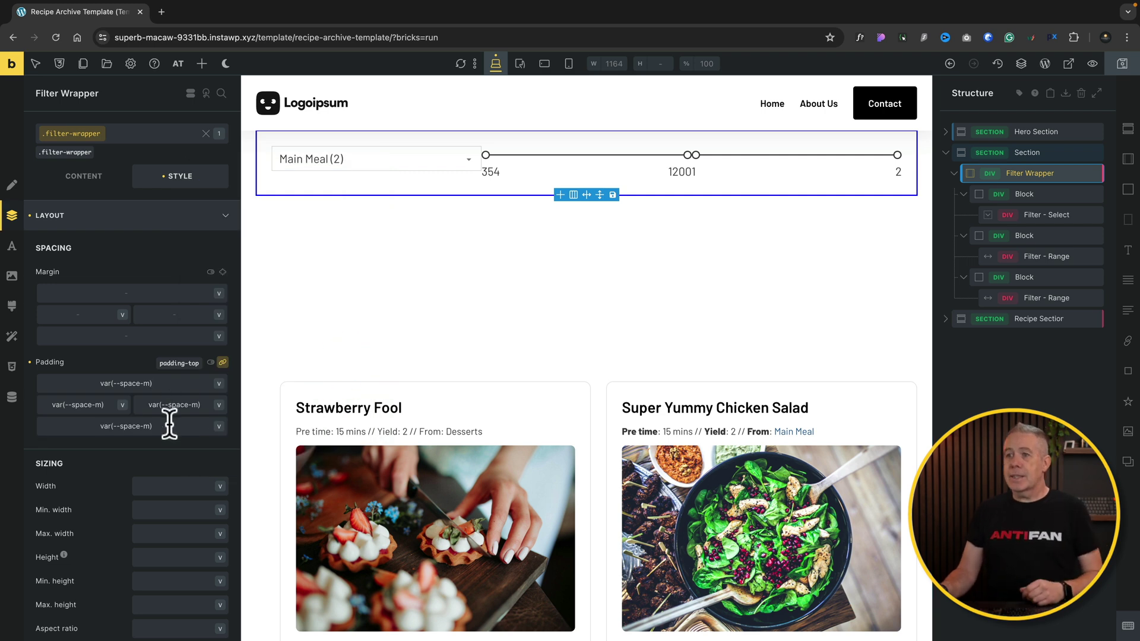
# Give the filter wrapper a very pale background by choosing the secondary-l-4 color and raising its lightness to near white
pyautogui.click(145, 215)
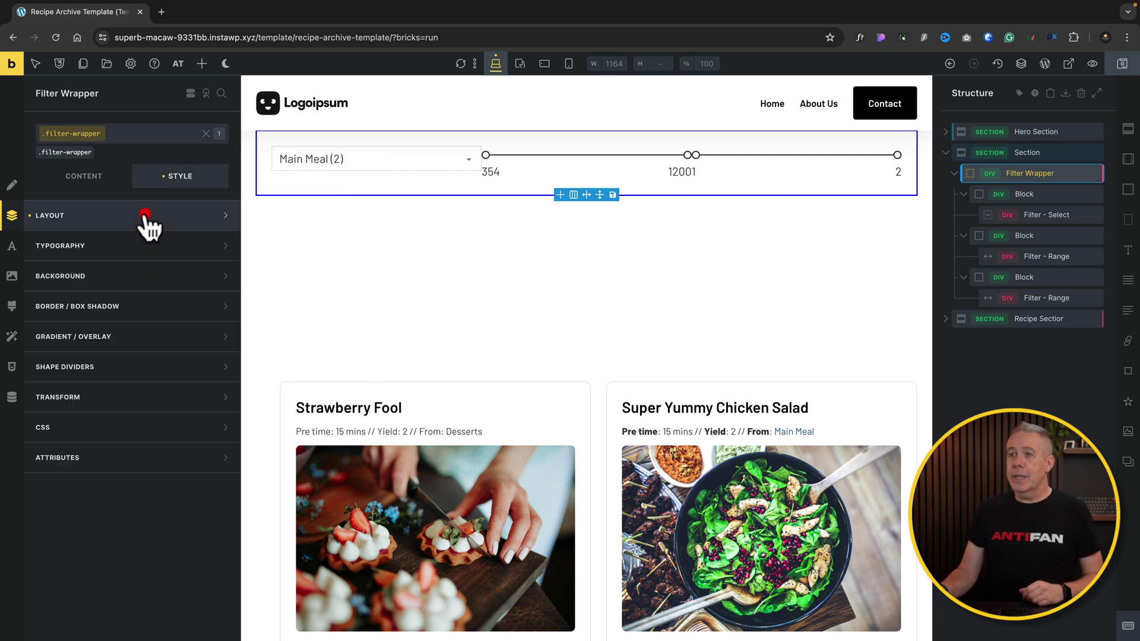
pyautogui.click(141, 277)
pyautogui.click(220, 303)
pyautogui.scroll(-1, 178, 452)
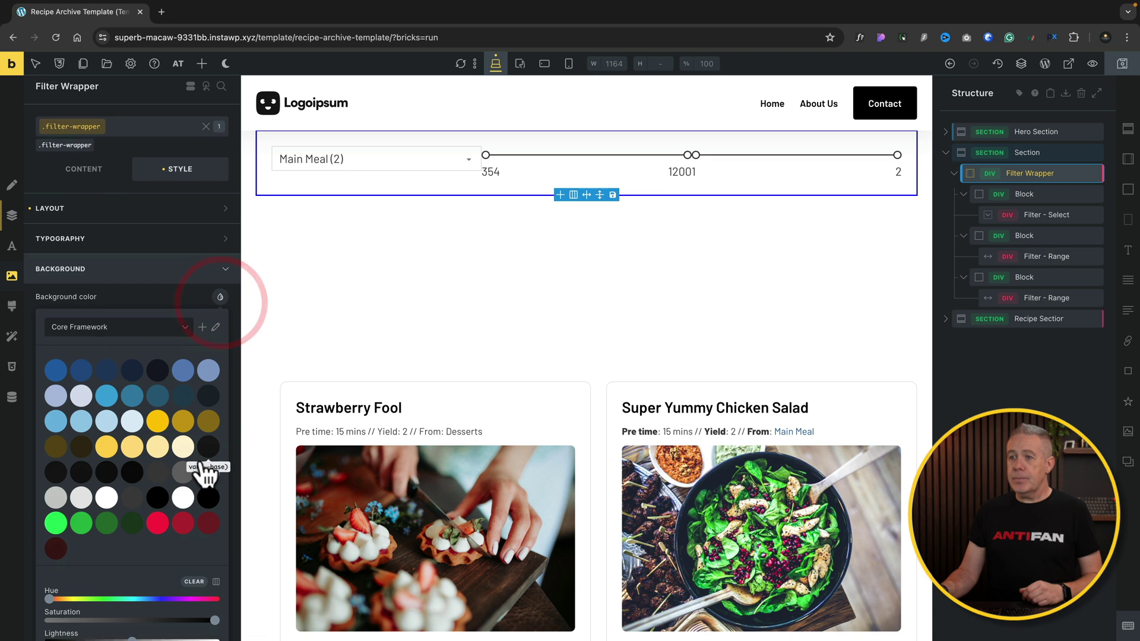
pyautogui.click(136, 407)
pyautogui.scroll(-3, 146, 428)
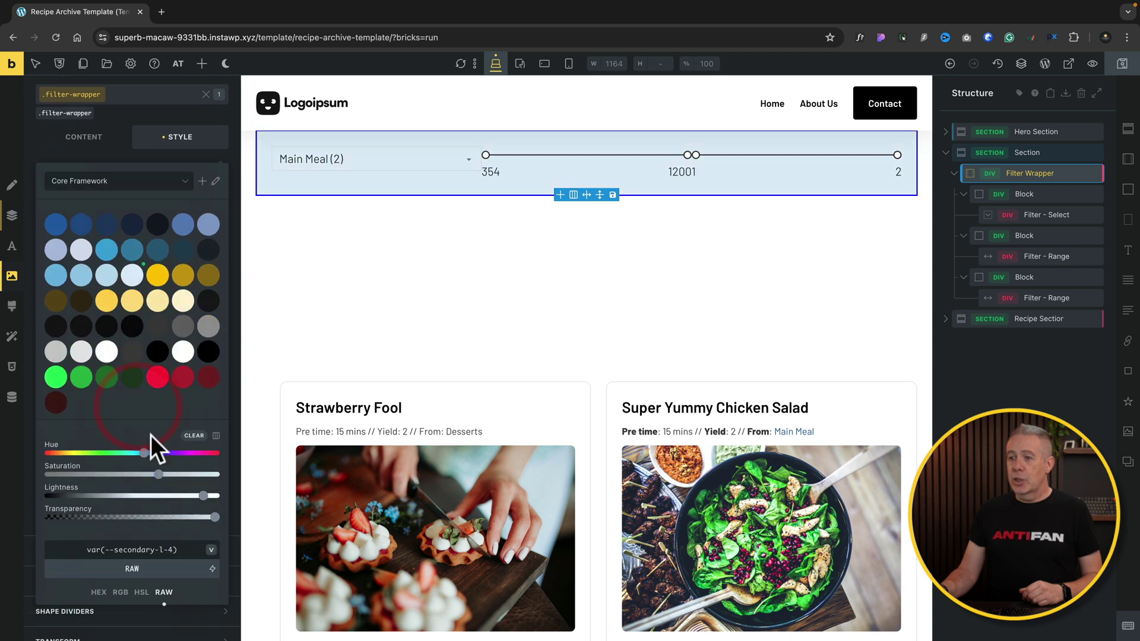
pyautogui.moveTo(205, 507); pyautogui.dragTo(215, 509)
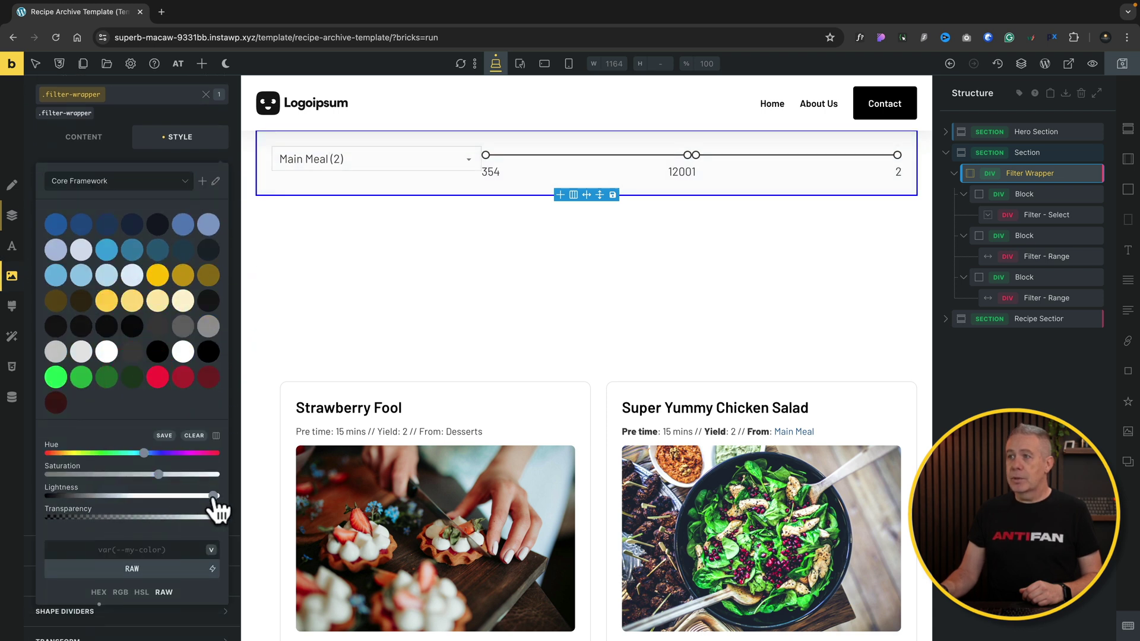
# Add a border of width 1 on all sides of the filter wrapper in a light blue Core Framework color
pyautogui.click(122, 555)
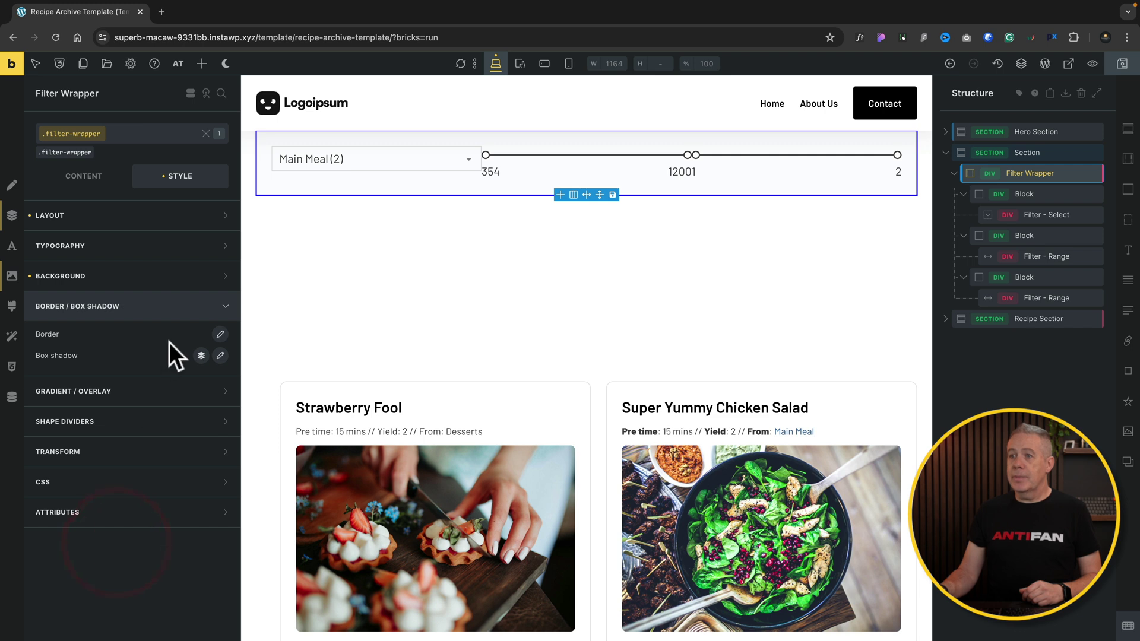
pyautogui.click(219, 332)
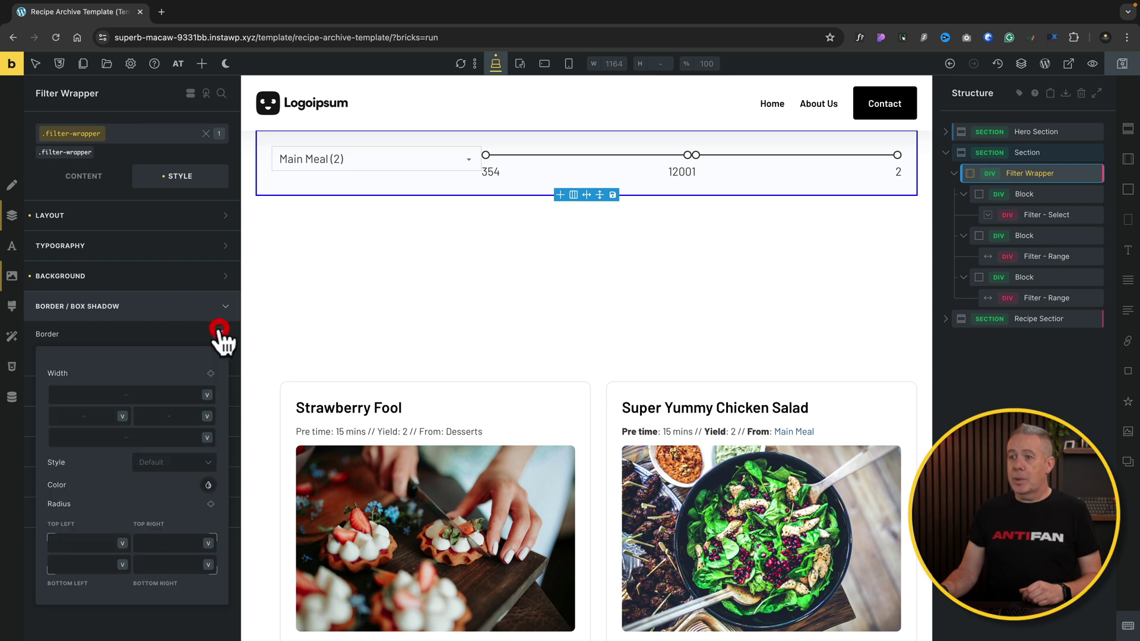
pyautogui.click(210, 375)
pyautogui.click(158, 389)
pyautogui.write('1')
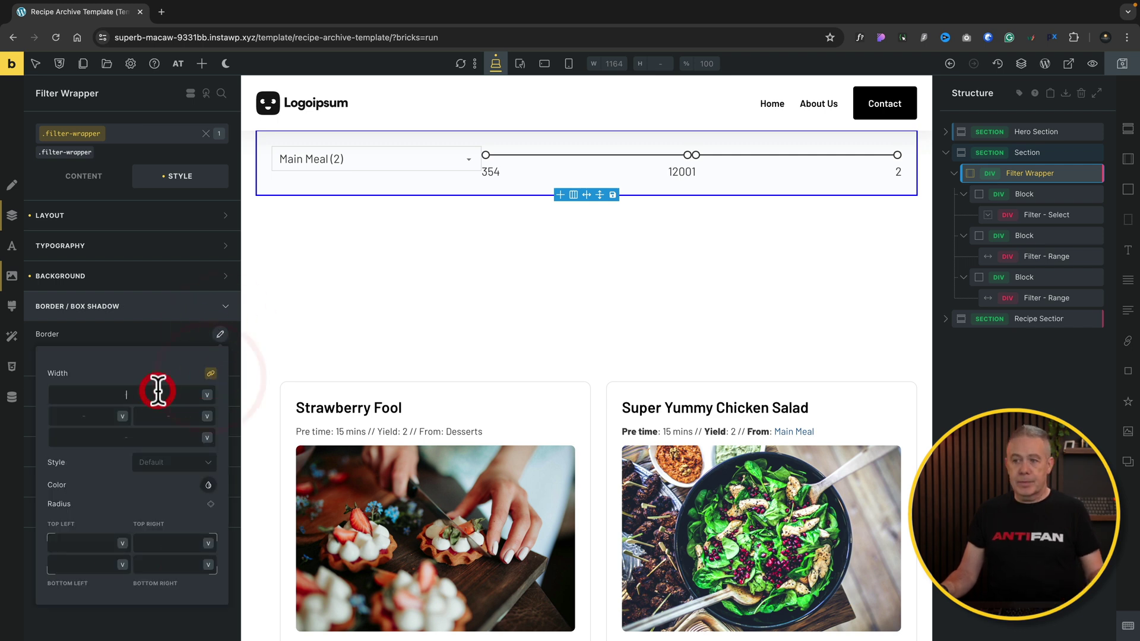
pyautogui.click(209, 486)
pyautogui.scroll(-1, 183, 532)
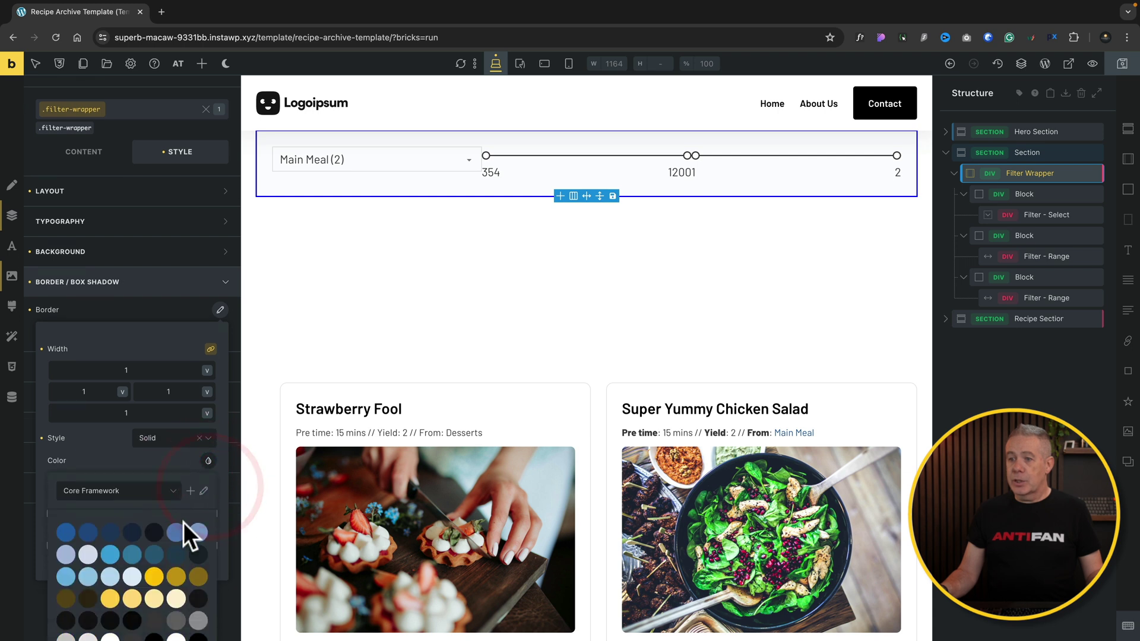
pyautogui.click(113, 572)
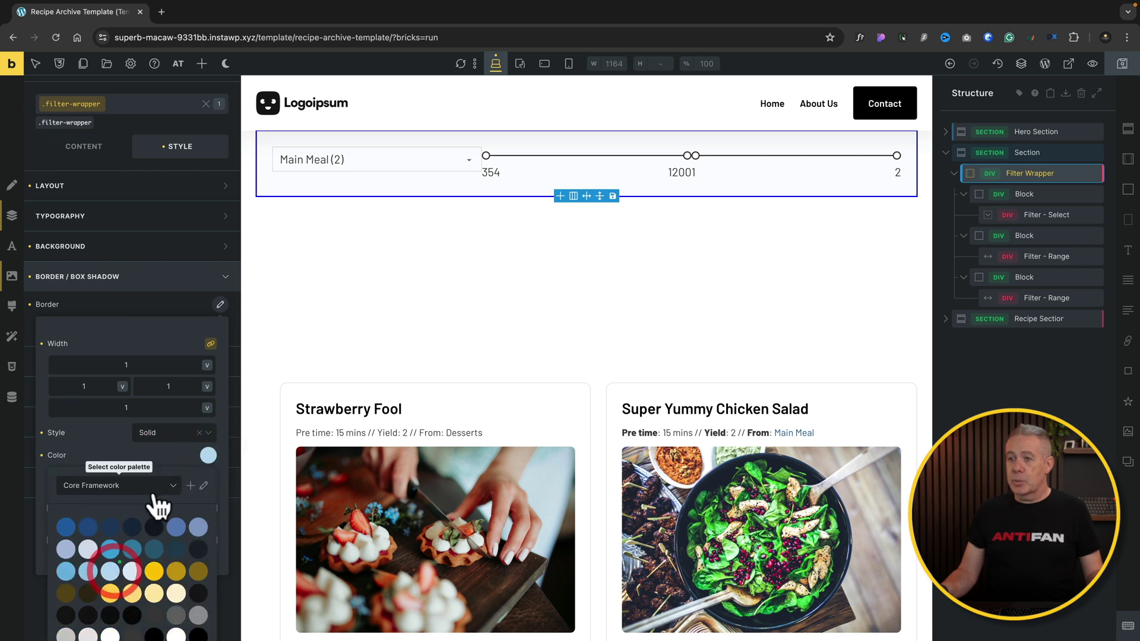
pyautogui.click(168, 454)
# Round all four corners of the filter wrapper's border with a linked radius
pyautogui.click(211, 504)
pyautogui.rightClick(79, 543)
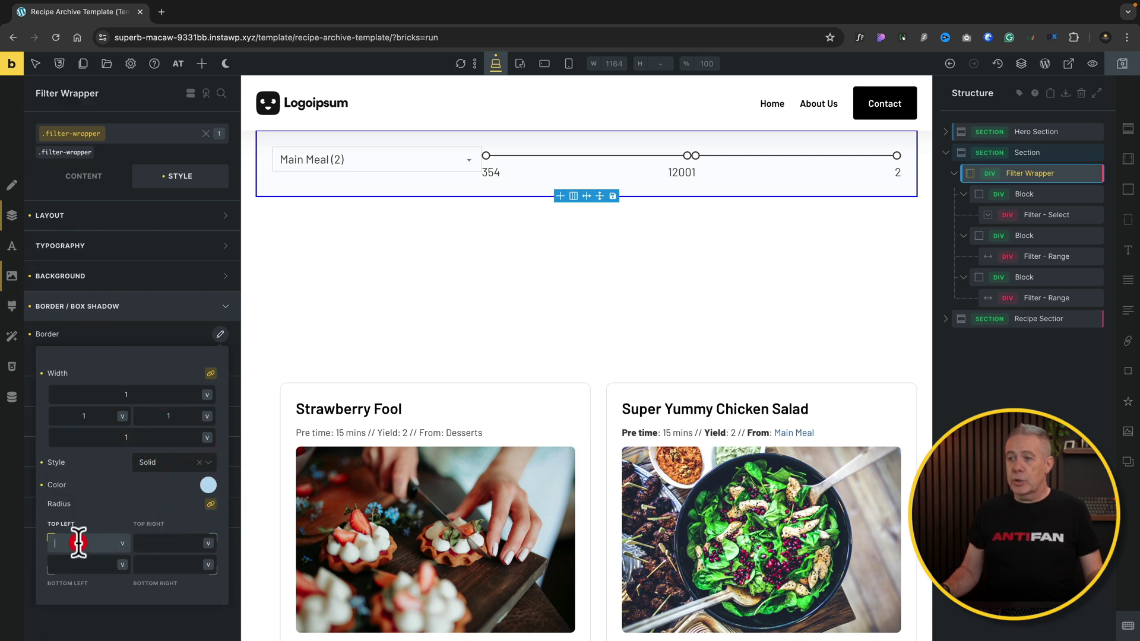
pyautogui.click(237, 369)
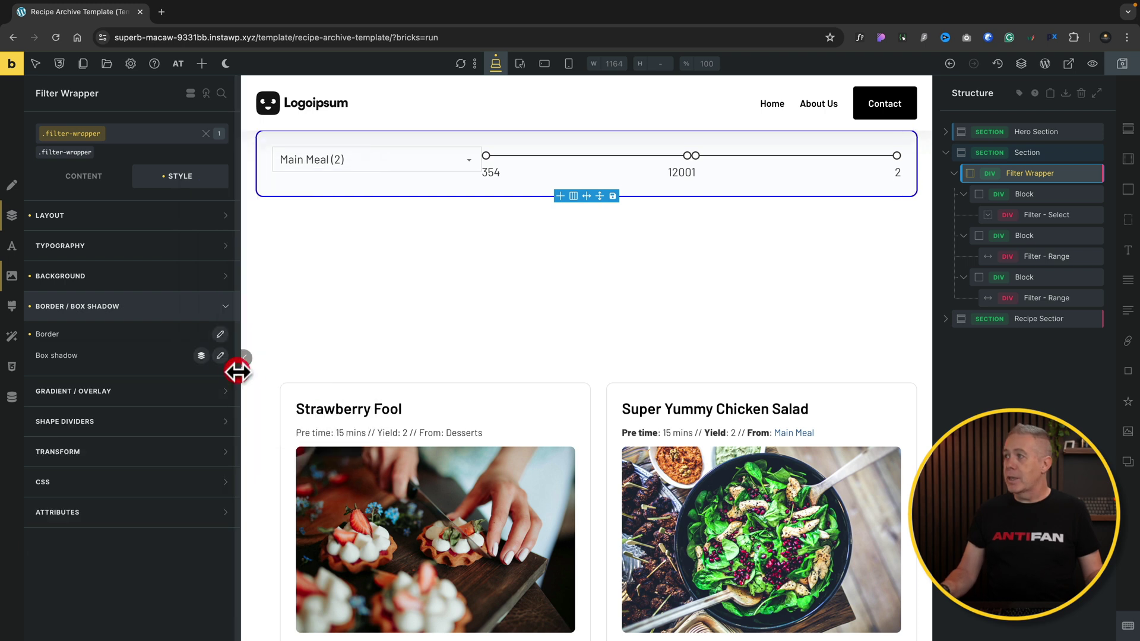
# Align the filter wrapper's items to the start of the cross axis
pyautogui.scroll(2, 445, 333)
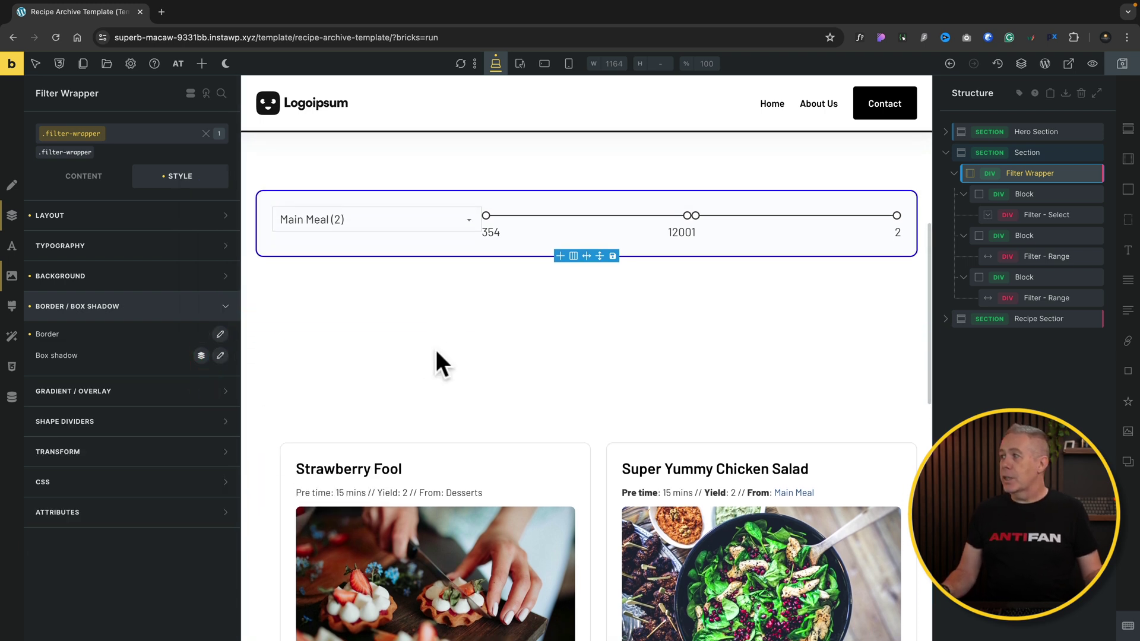
pyautogui.click(95, 189)
pyautogui.scroll(-1, 125, 437)
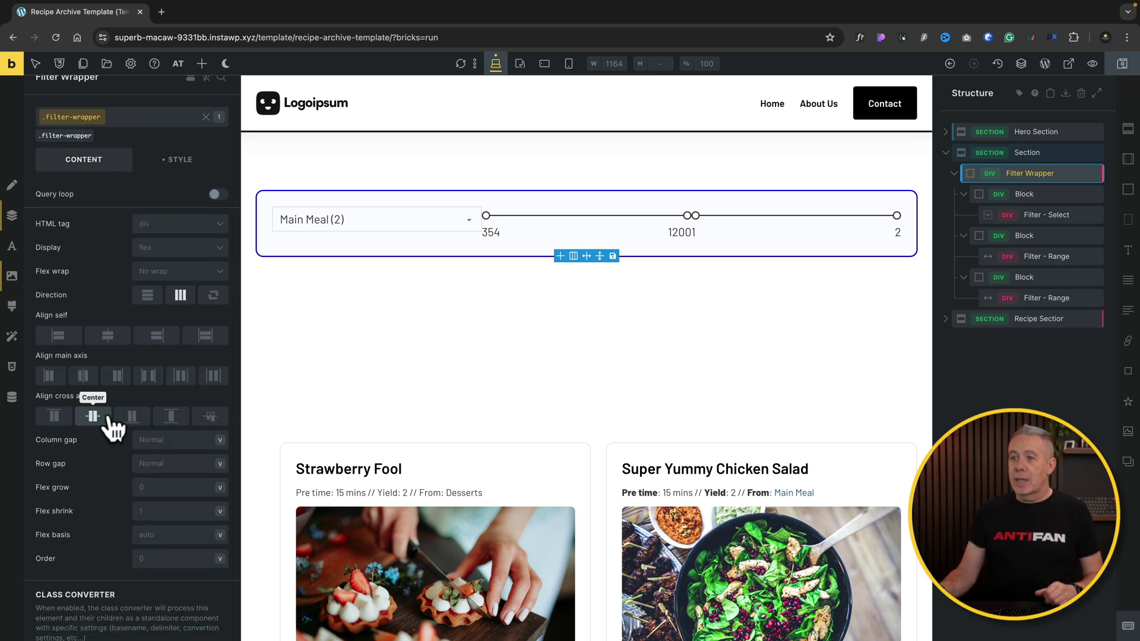
pyautogui.click(55, 415)
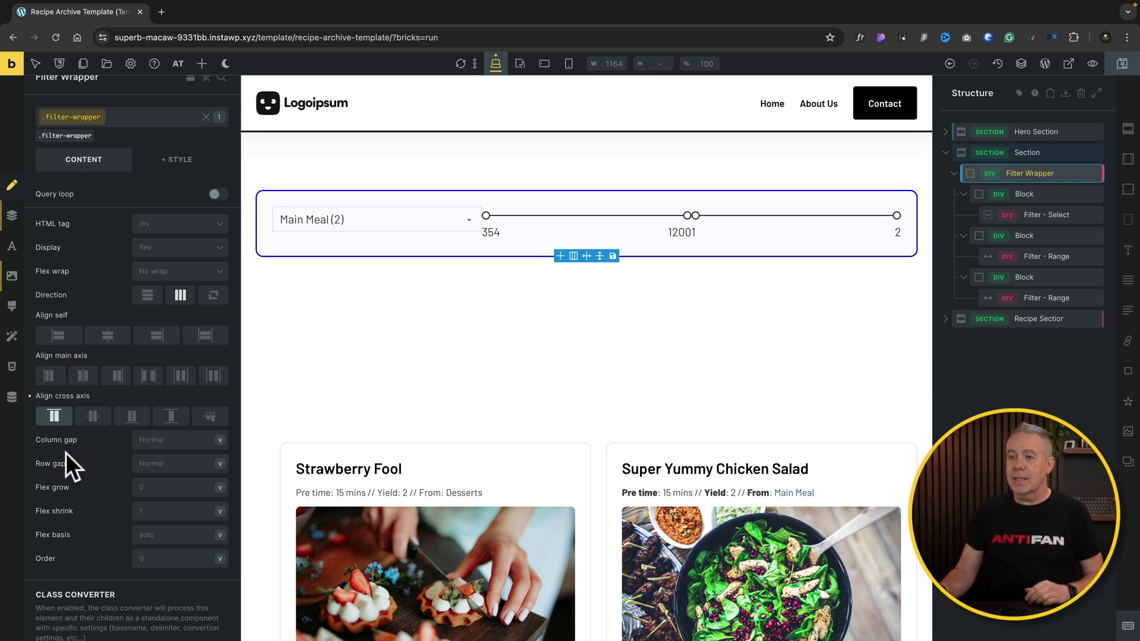
# Set the filter wrapper's column gap to var(--space-m)
pyautogui.click(175, 441)
pyautogui.rightClick(174, 440)
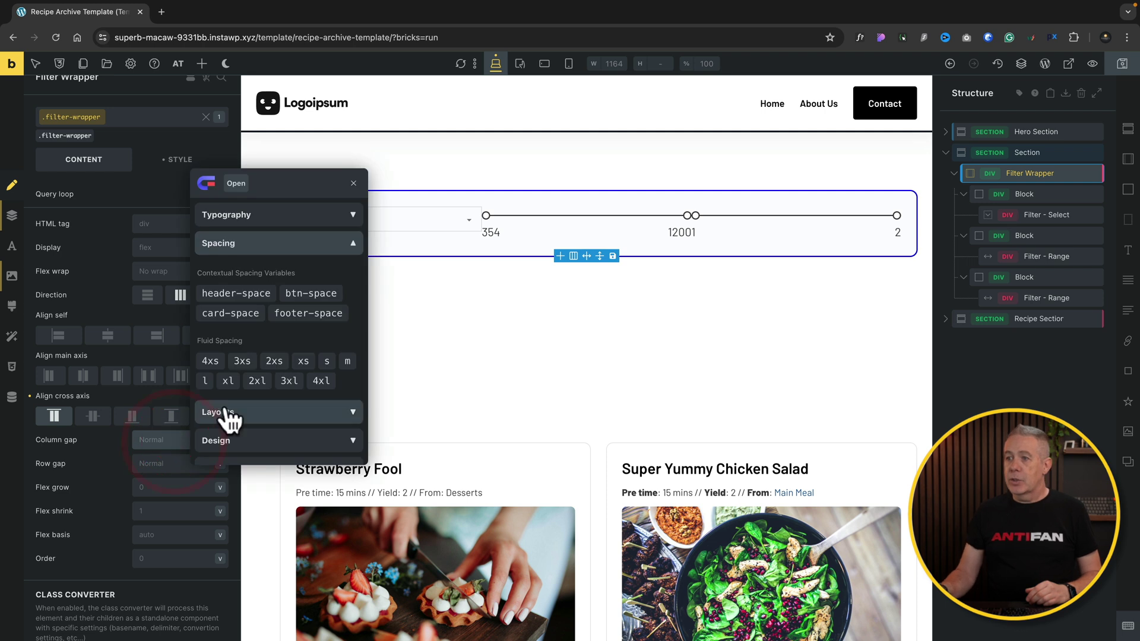
pyautogui.click(303, 363)
pyautogui.click(327, 362)
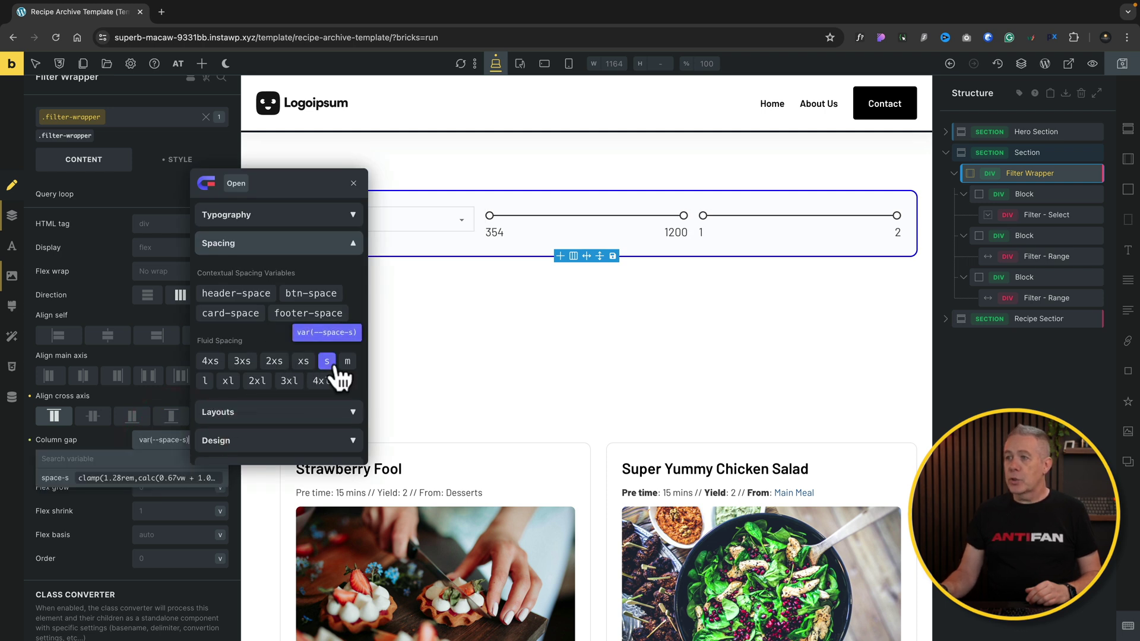
pyautogui.click(347, 361)
pyautogui.click(347, 361)
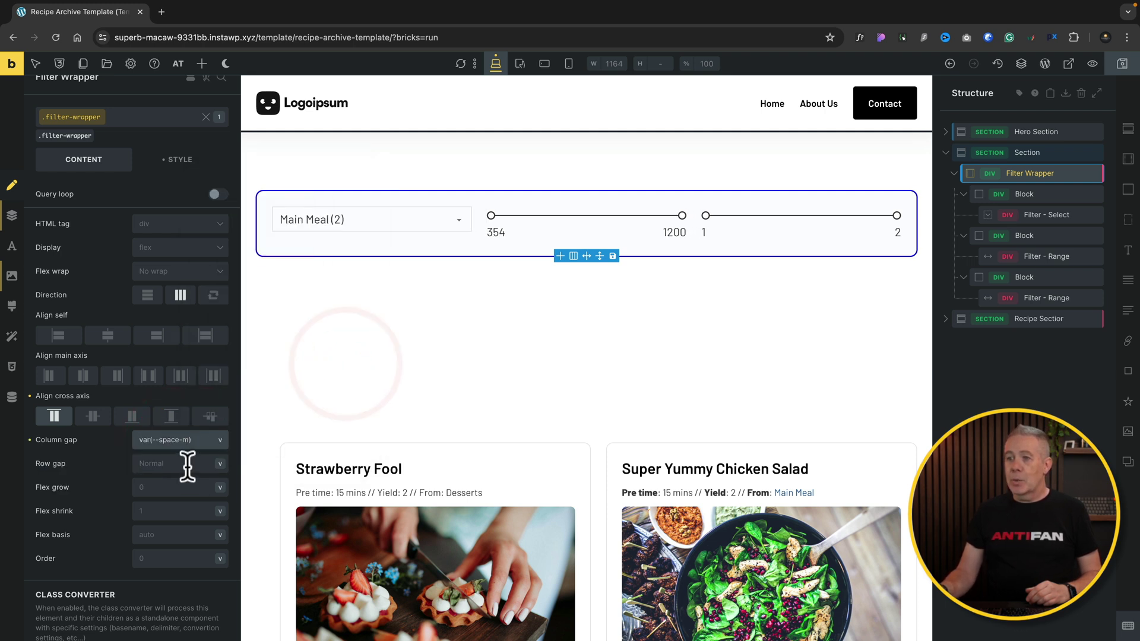
# Copy the column gap value var(--space-m) into the filter wrapper's row gap
pyautogui.tripleClick(199, 442)
pyautogui.hotkey('ctrl', 'c')
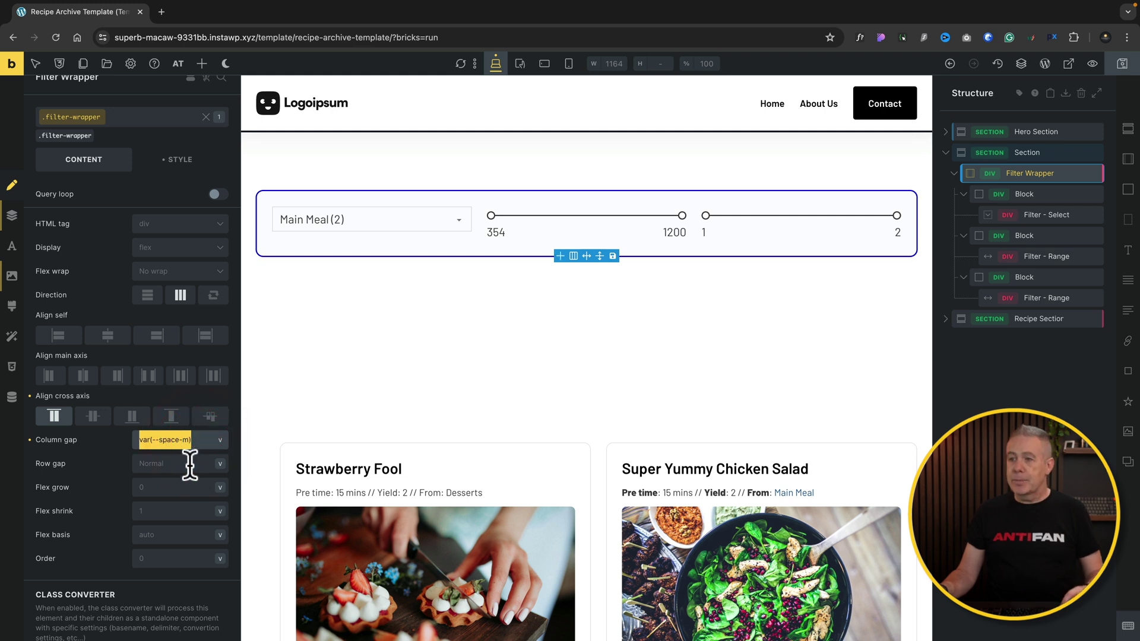
pyautogui.click(186, 463)
pyautogui.hotkey('ctrl', 'v')
pyautogui.click(88, 455)
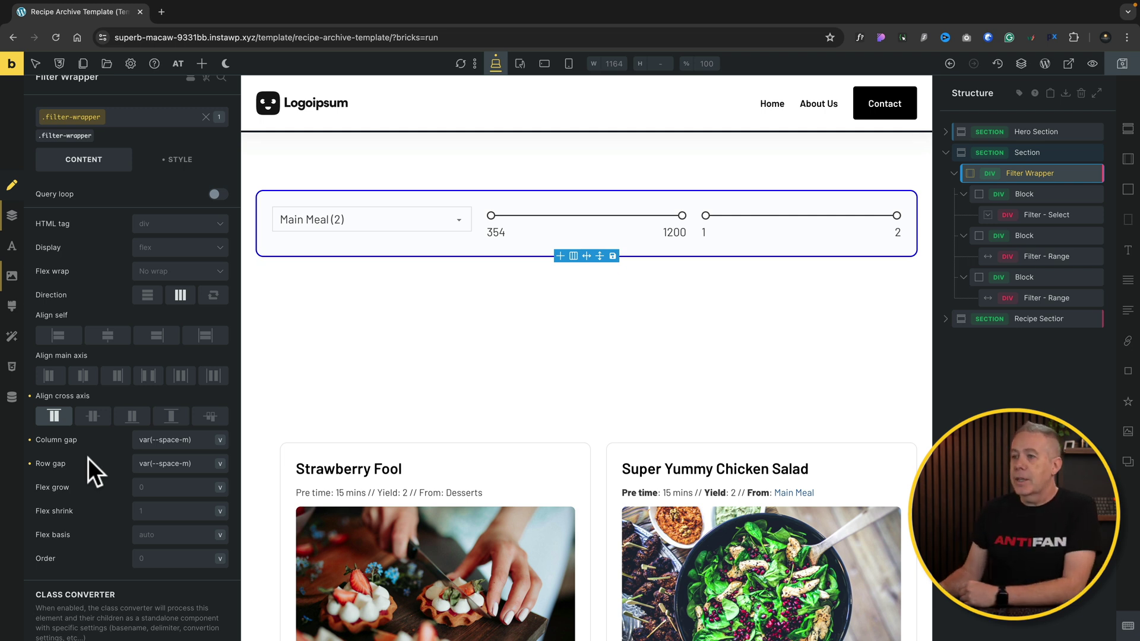
# Rename each of the three blocks inside the Filter Wrapper to Filter Block
pyautogui.scroll(2, 583, 330)
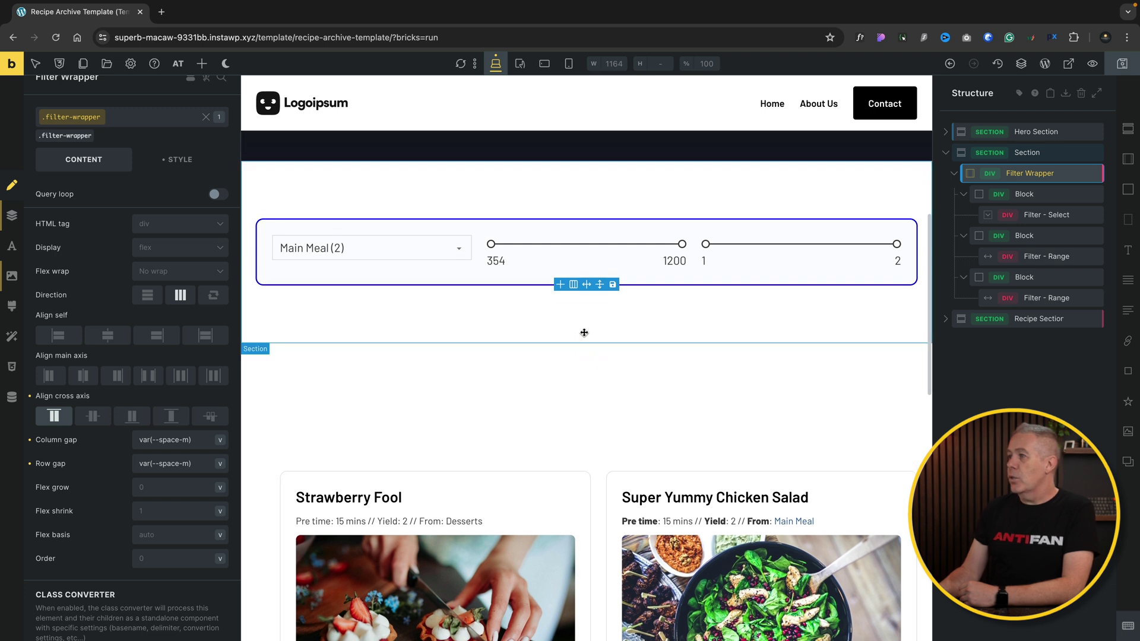
pyautogui.click(1038, 196)
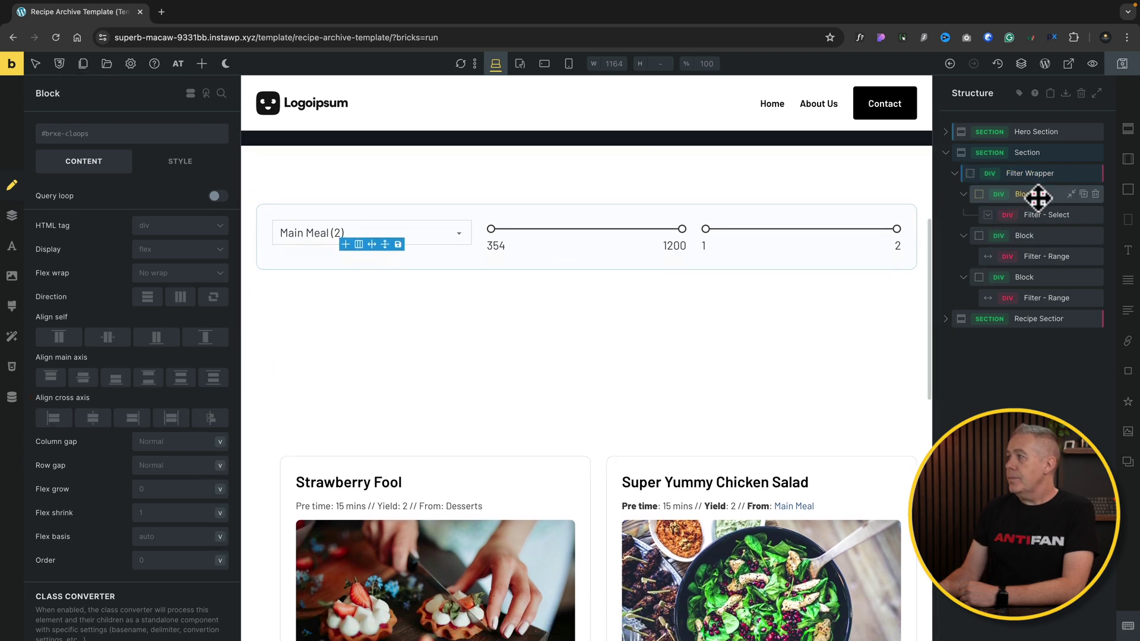
pyautogui.doubleClick(1038, 196)
pyautogui.write('Filter')
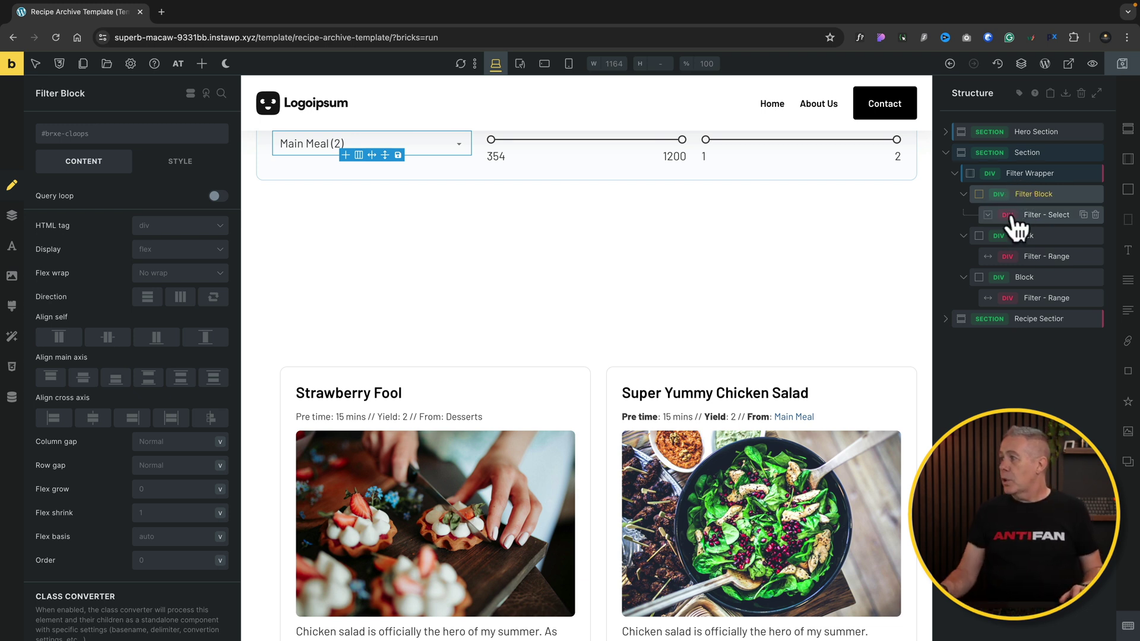
pyautogui.click(1018, 236)
pyautogui.write('Filter')
pyautogui.click(1020, 276)
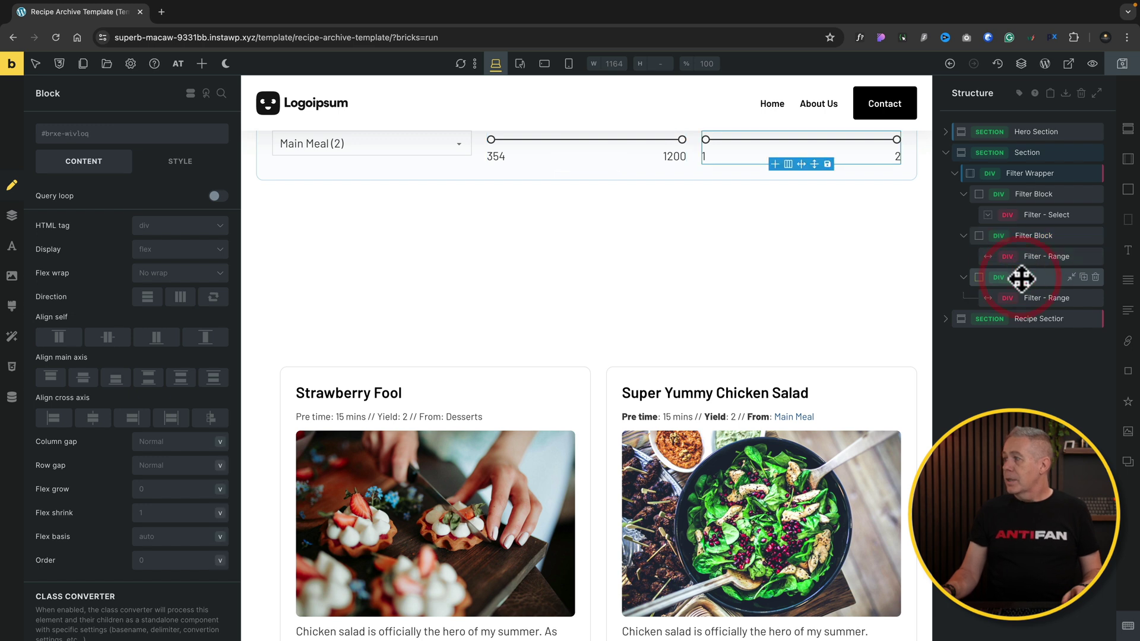
pyautogui.doubleClick(1022, 278)
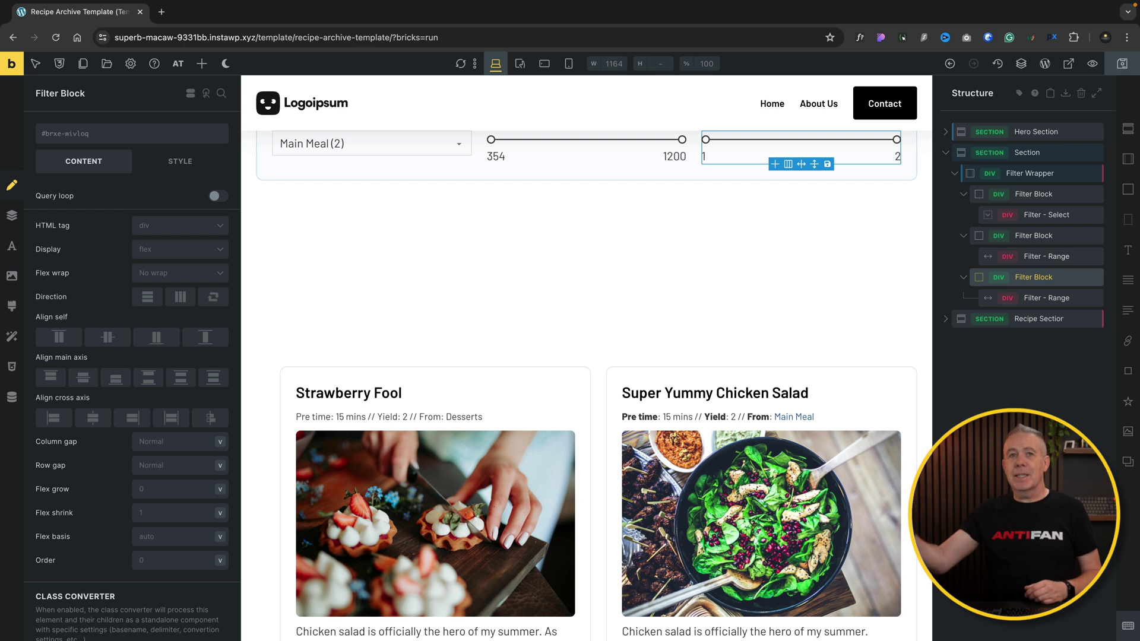
# Create the class filter-wapper__filter-block on the Filter Block that holds the select filter
pyautogui.click(1024, 196)
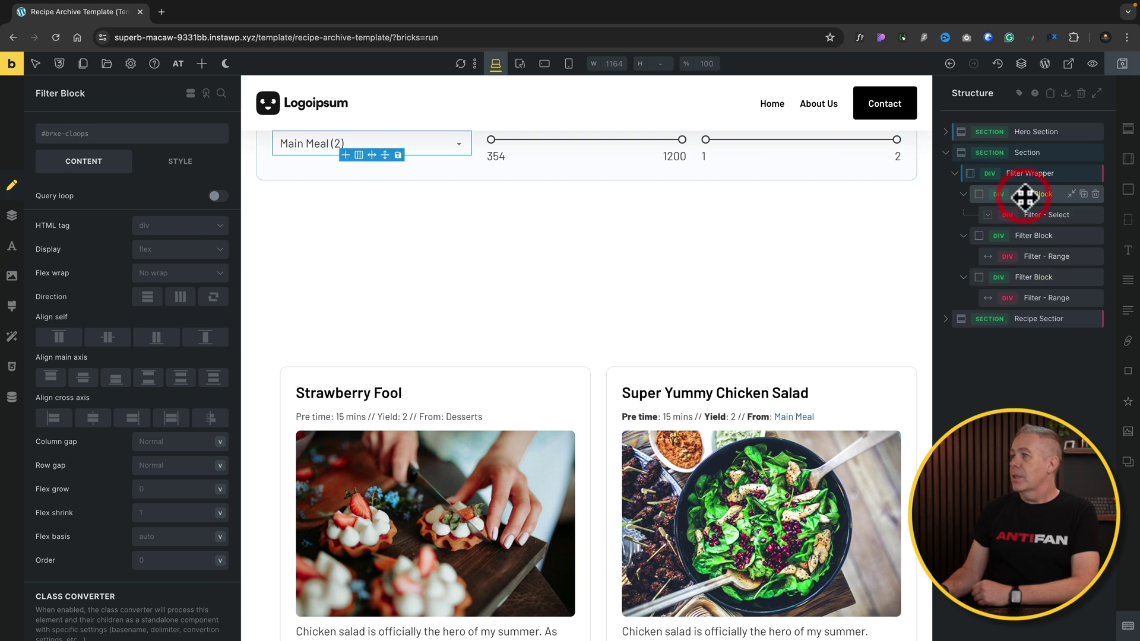
pyautogui.click(132, 145)
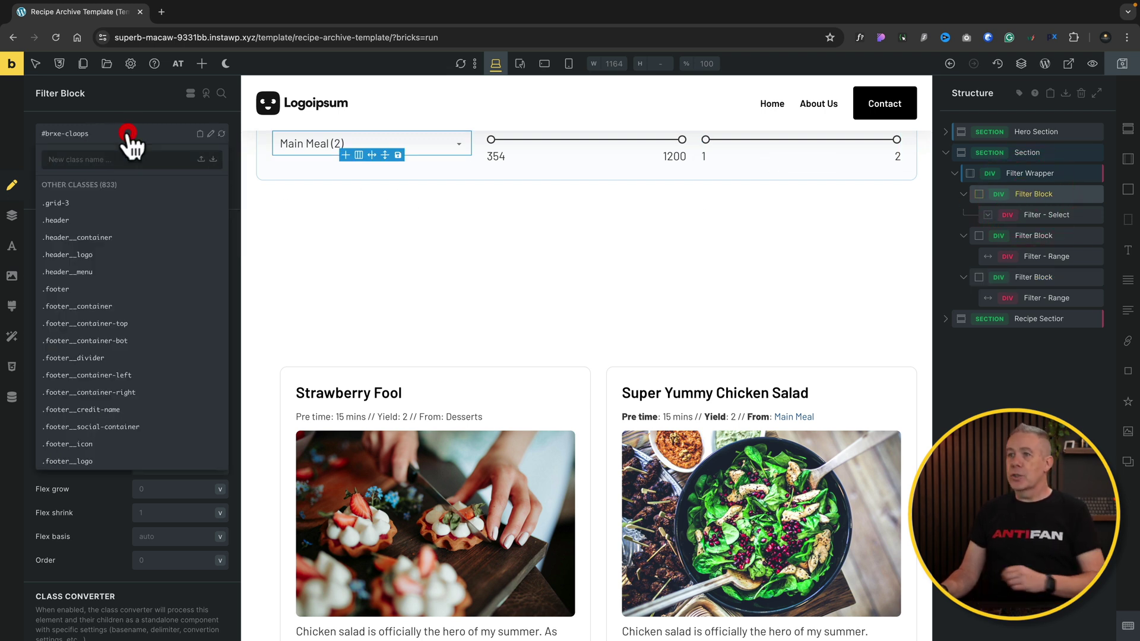
pyautogui.write('filter-wapper__filter')
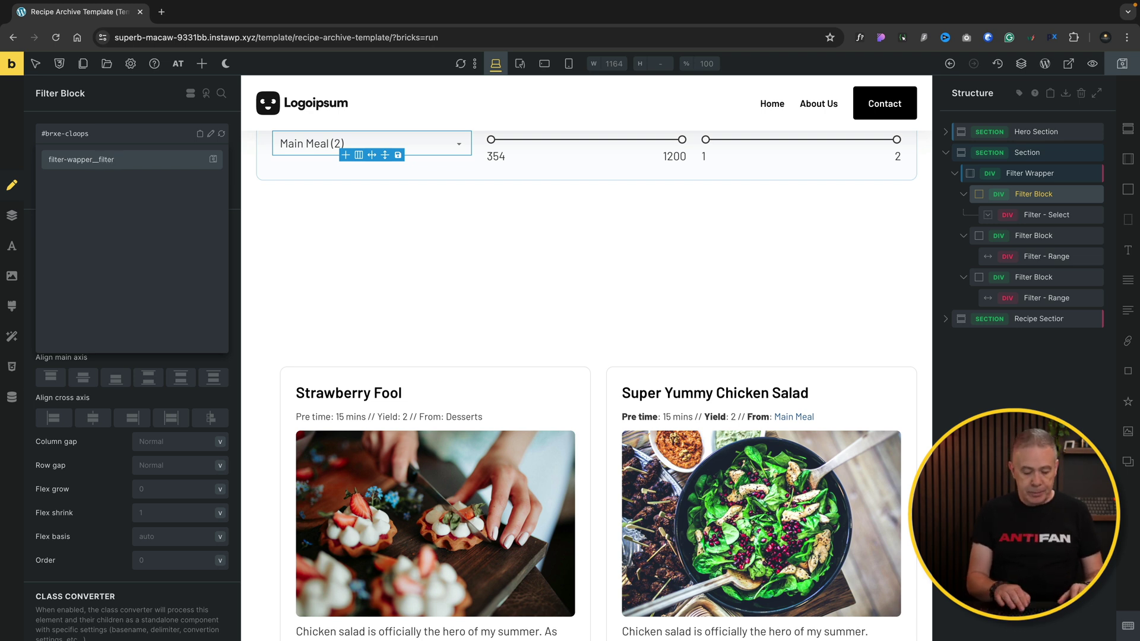
pyautogui.press('Return')
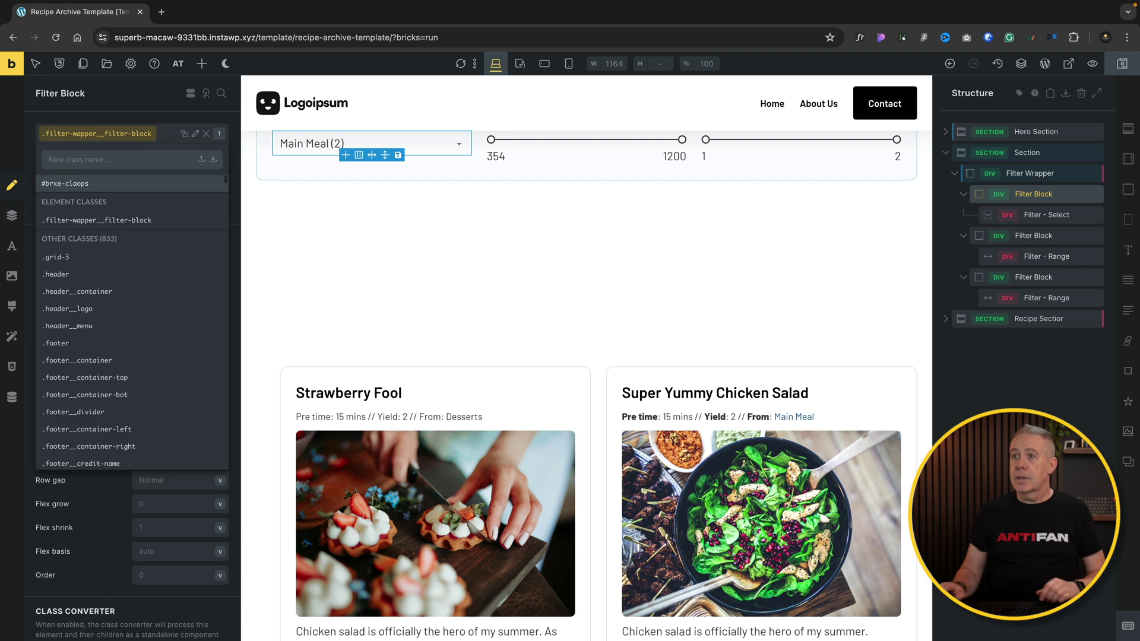
# Assign the existing class filter-wapper__filter-block to the two Filter Blocks that hold the range filters
pyautogui.click(1043, 236)
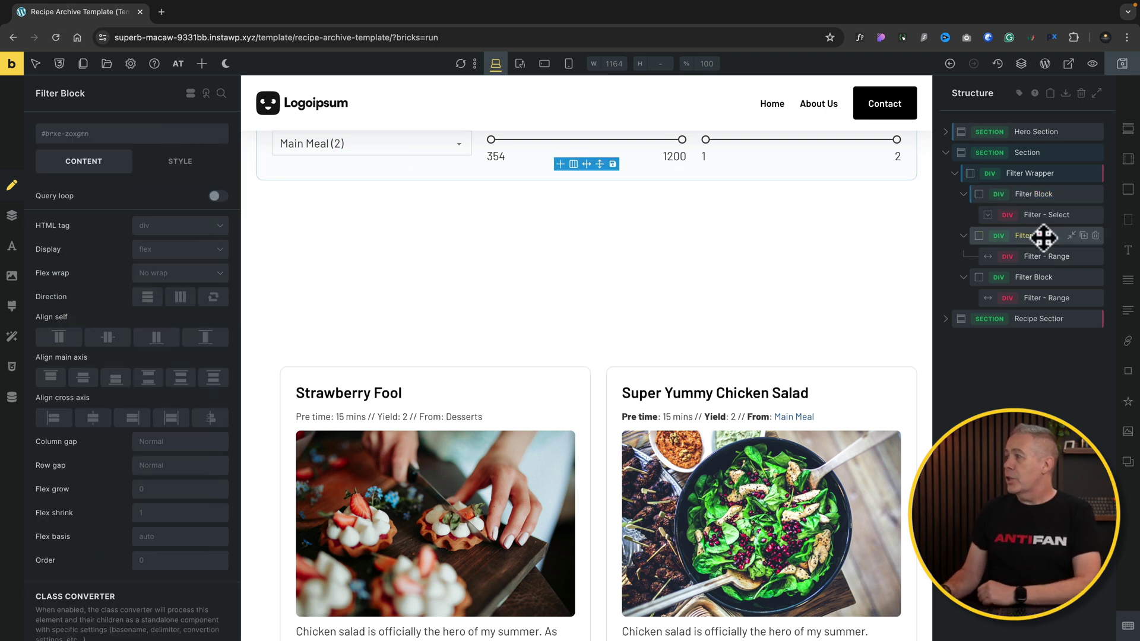
pyautogui.click(116, 135)
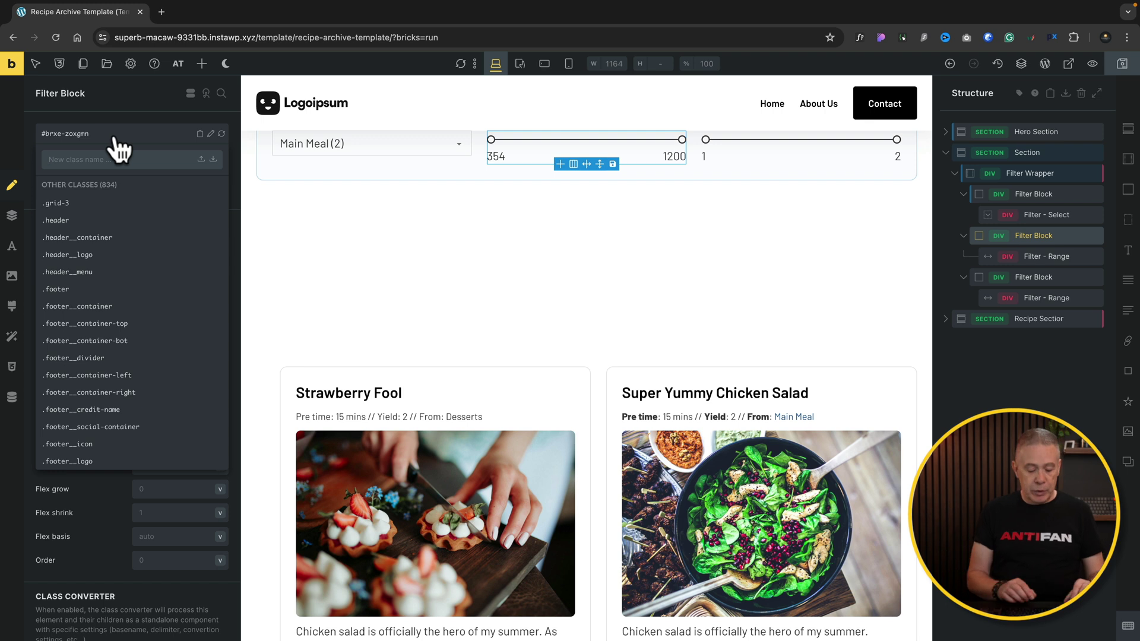
pyautogui.write('filter')
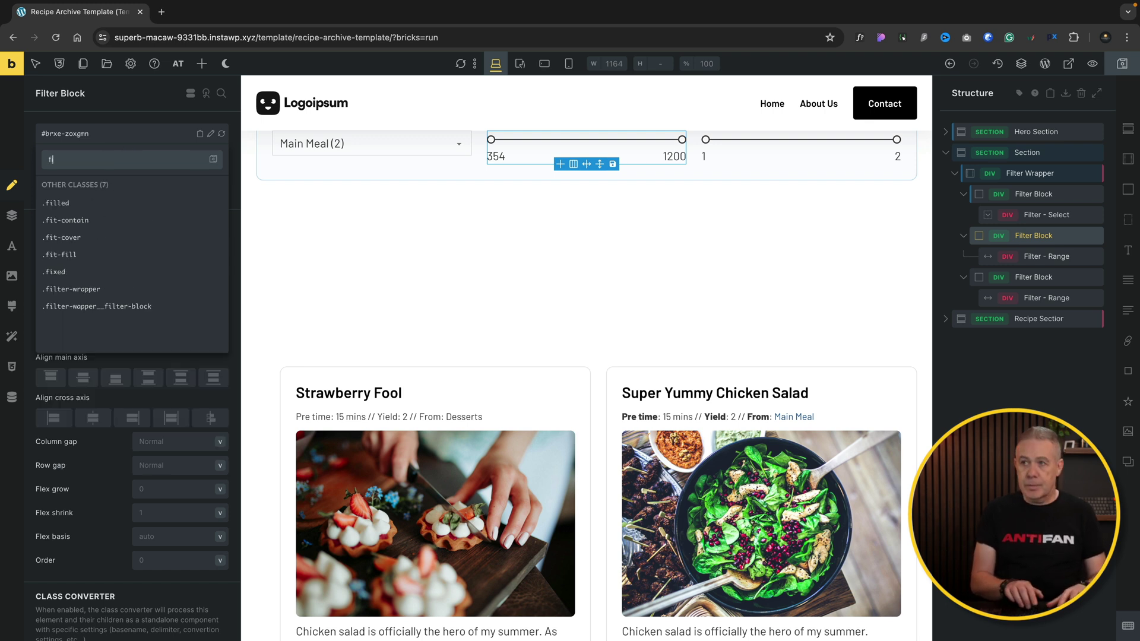
pyautogui.click(101, 220)
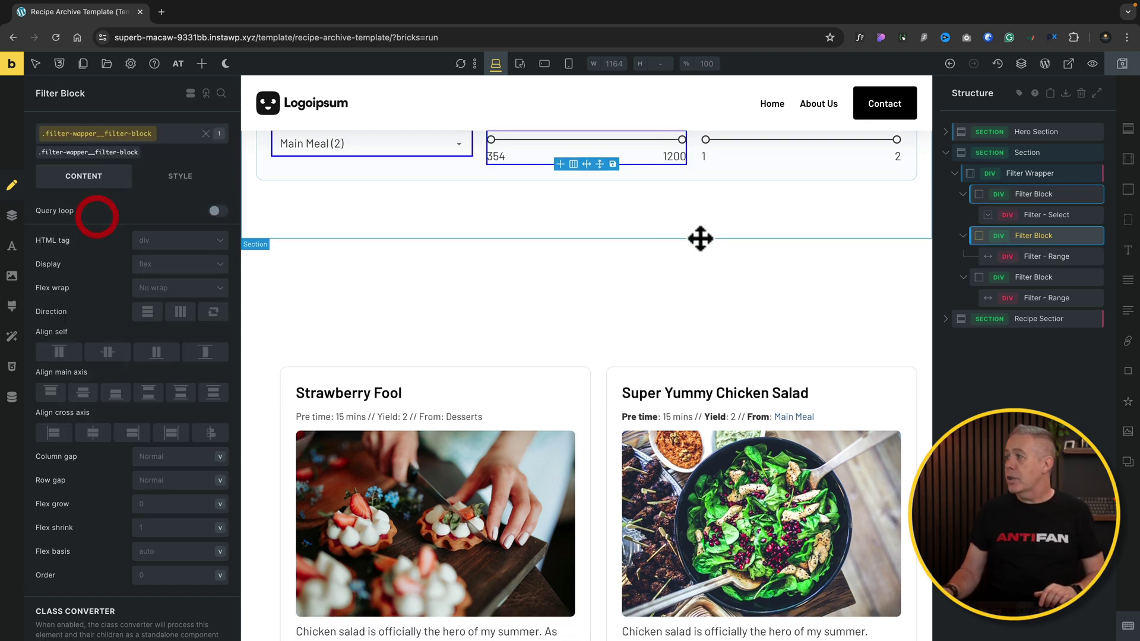
pyautogui.click(1038, 278)
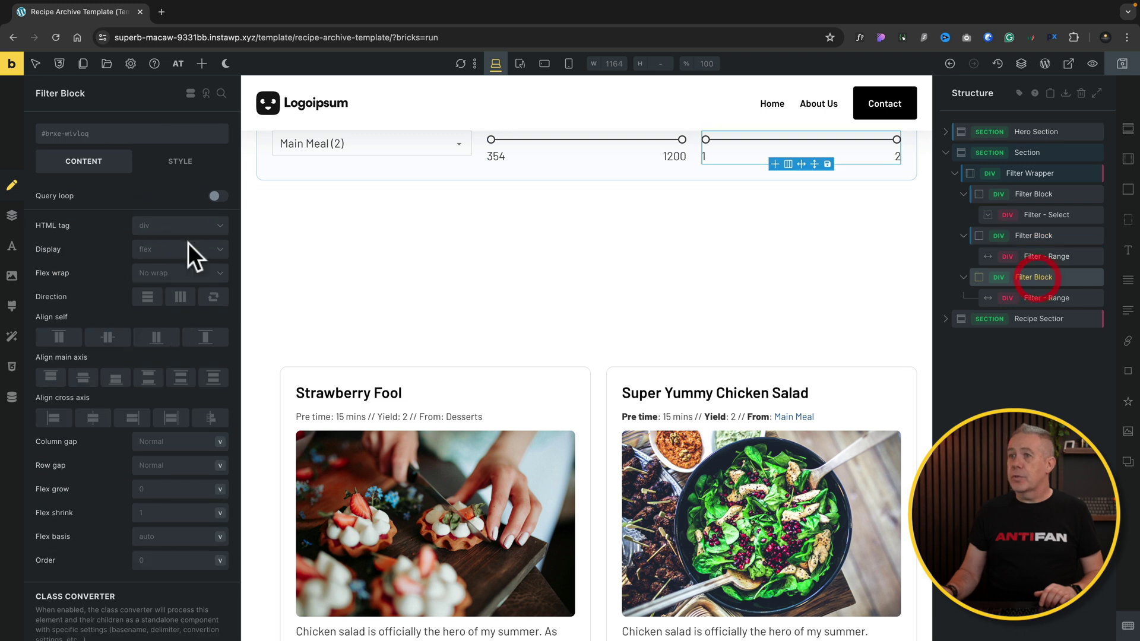
pyautogui.click(96, 135)
pyautogui.write('filter')
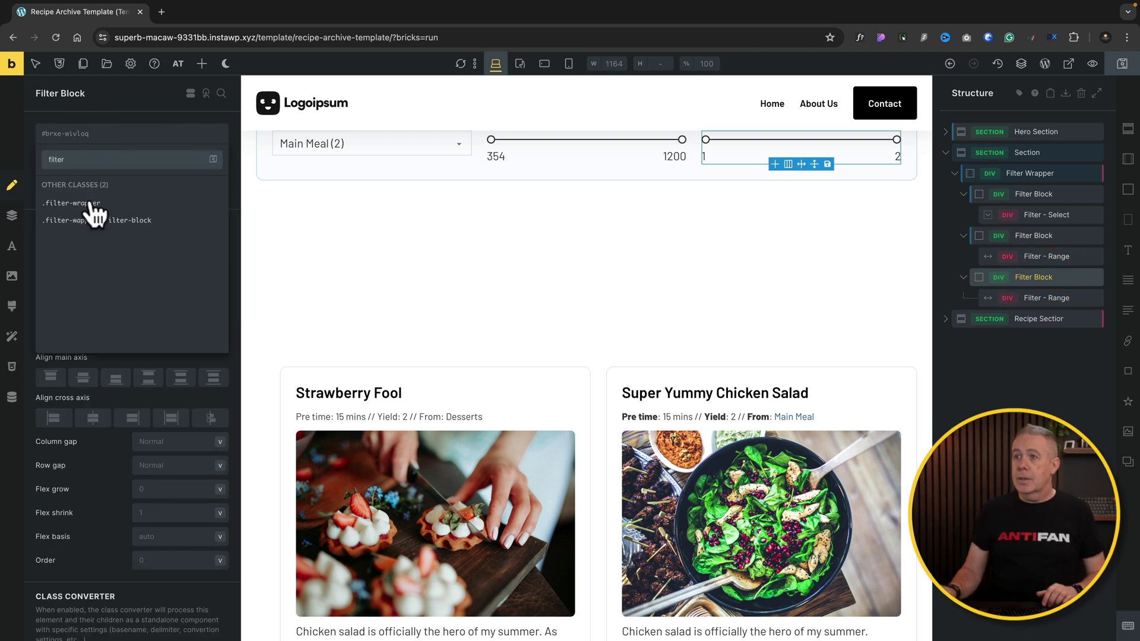
pyautogui.click(92, 221)
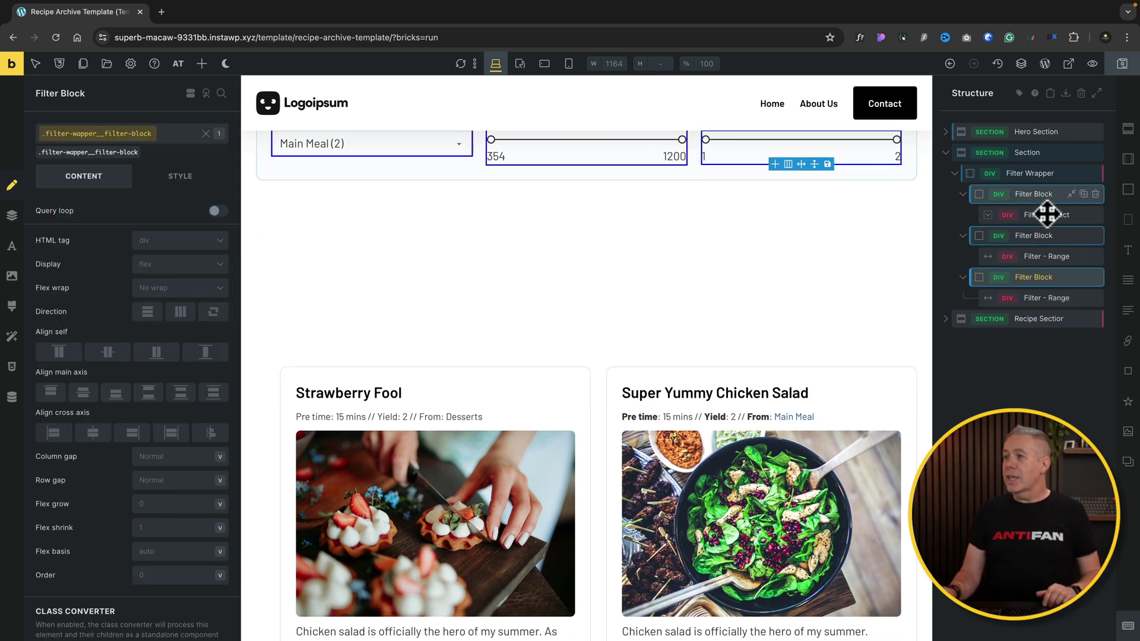
# Add a heading reading "Recipe Type:" above the select filter in the first Filter Block
pyautogui.scroll(1, 707, 301)
pyautogui.scroll(2, 708, 301)
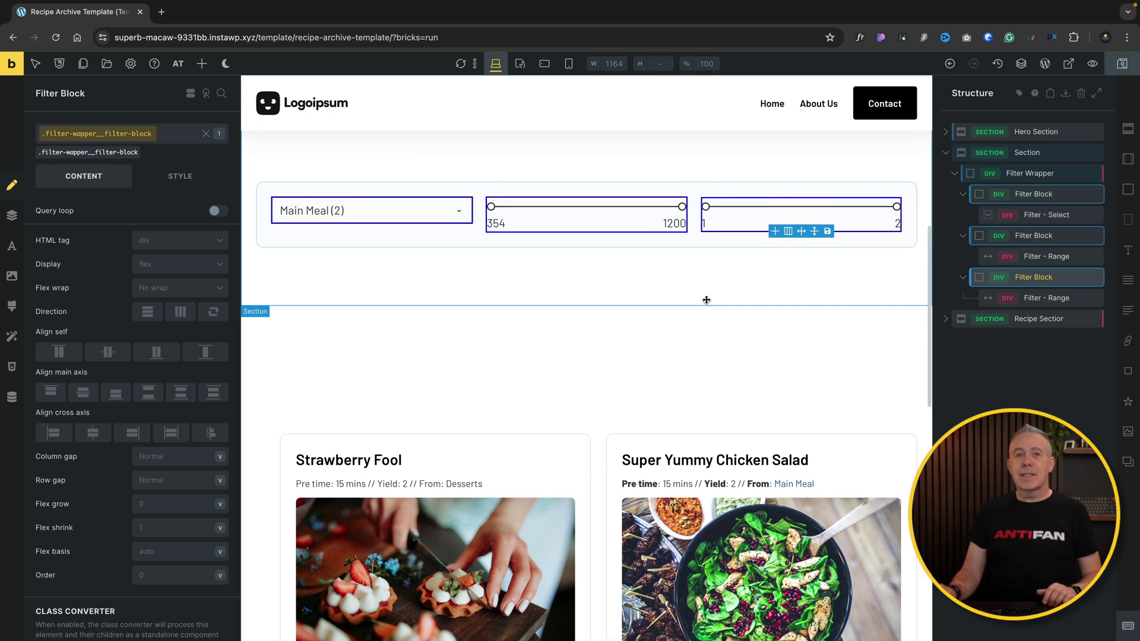
pyautogui.click(1041, 215)
pyautogui.click(1129, 254)
pyautogui.moveTo(1038, 235); pyautogui.dragTo(1034, 209)
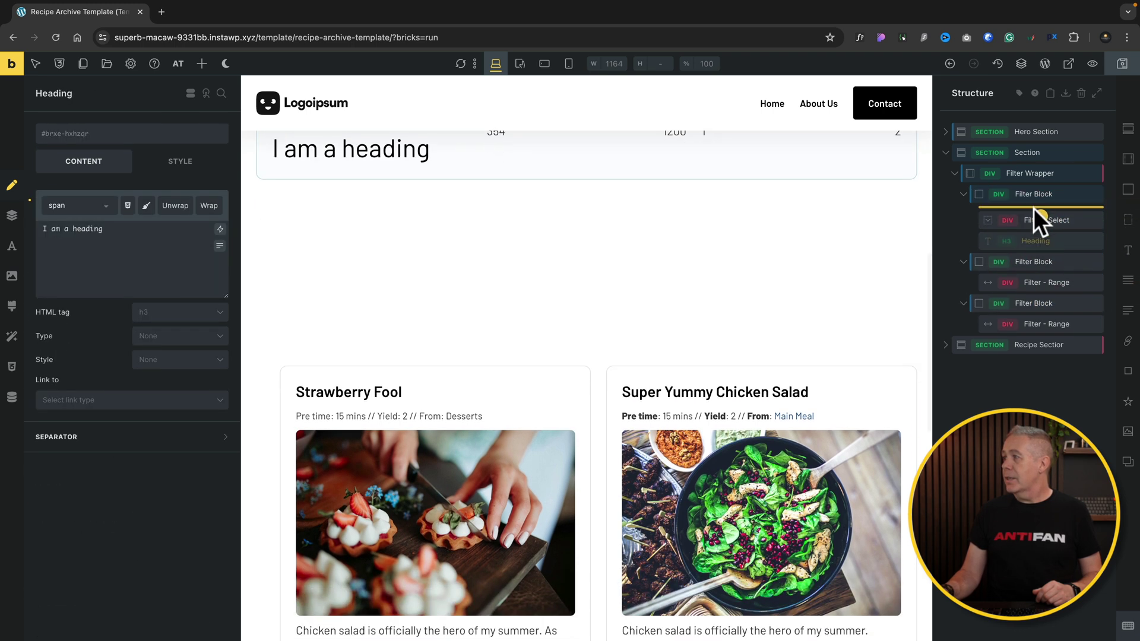
pyautogui.tripleClick(123, 229)
pyautogui.write('Recipe Type:')
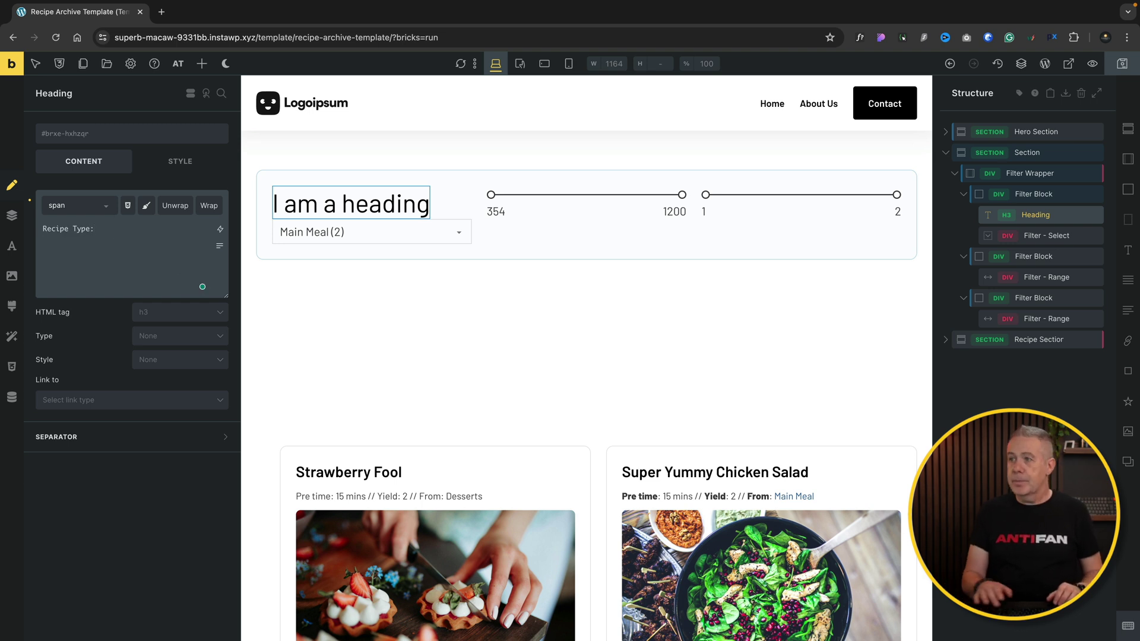
# Set the Recipe Type heading's HTML tag to h3 and give it the new class filter-wrapper__heading
pyautogui.click(189, 320)
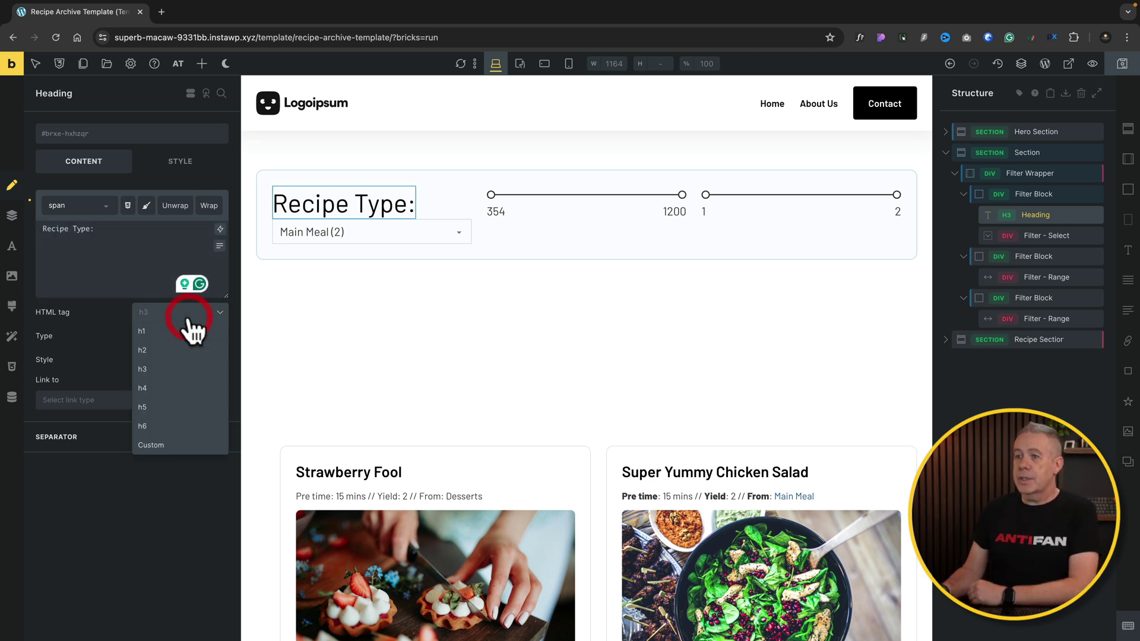
pyautogui.click(164, 369)
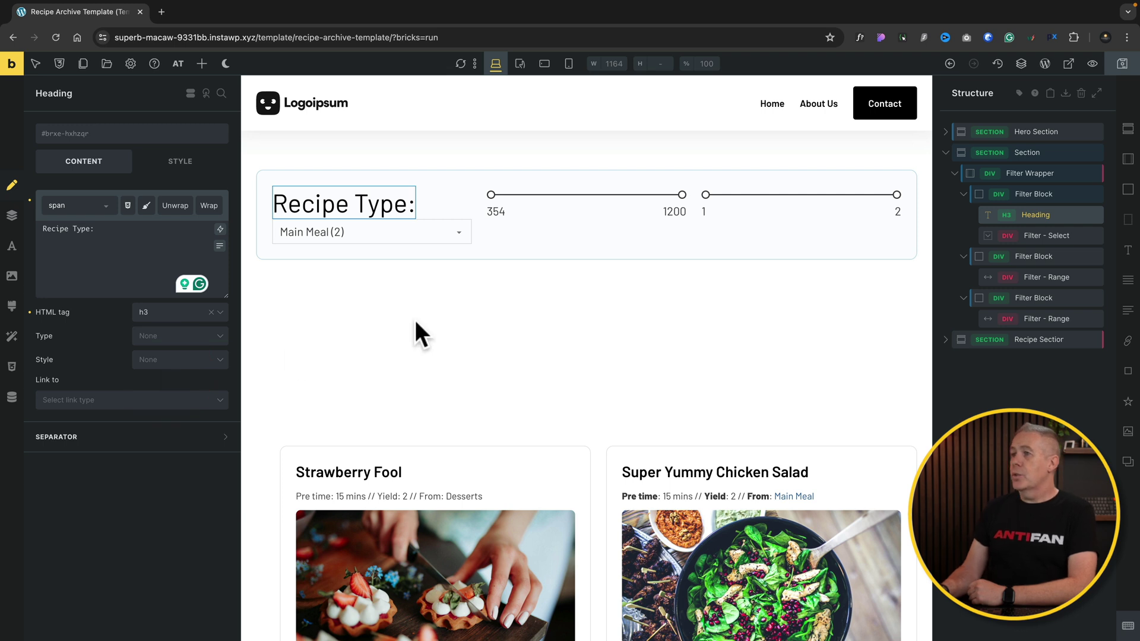
pyautogui.click(112, 135)
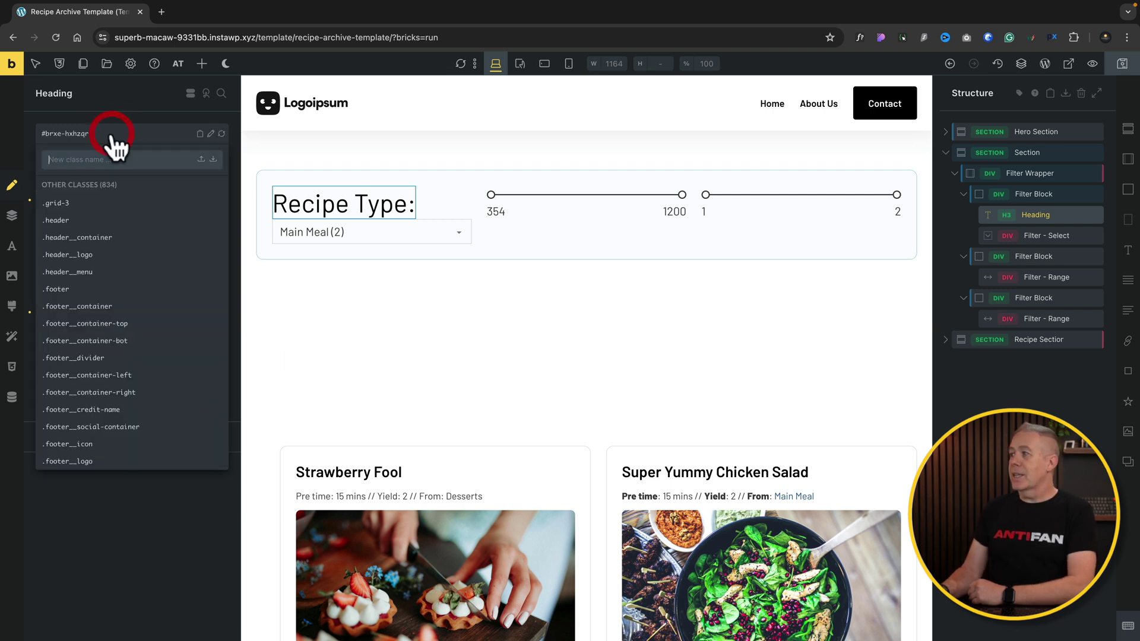
pyautogui.write('filter-wrapper__heading')
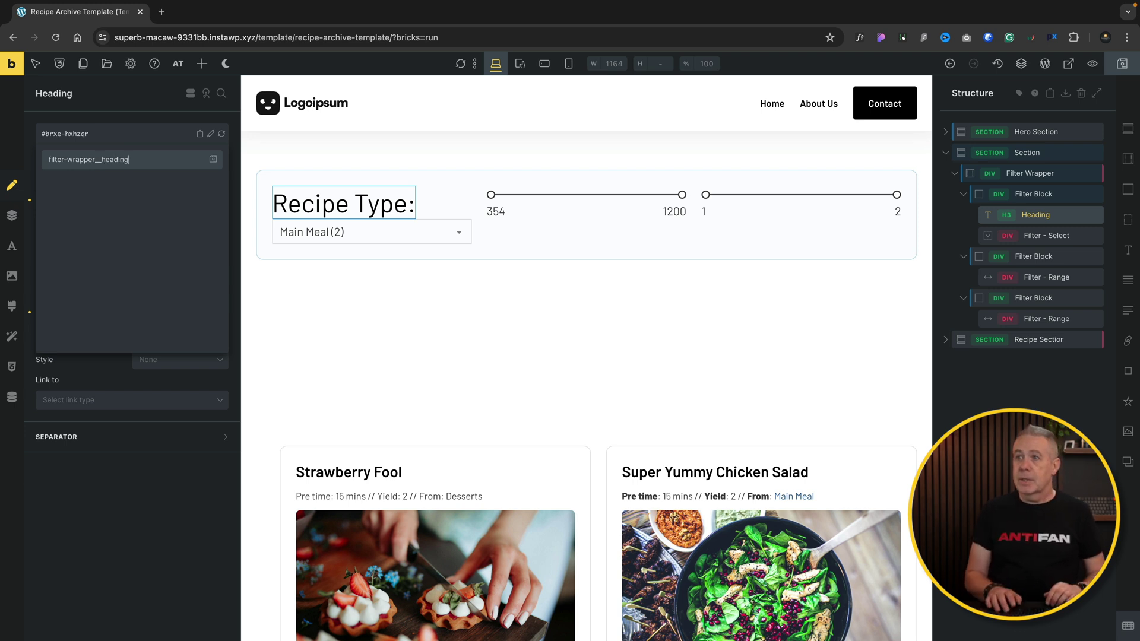
pyautogui.press('Return')
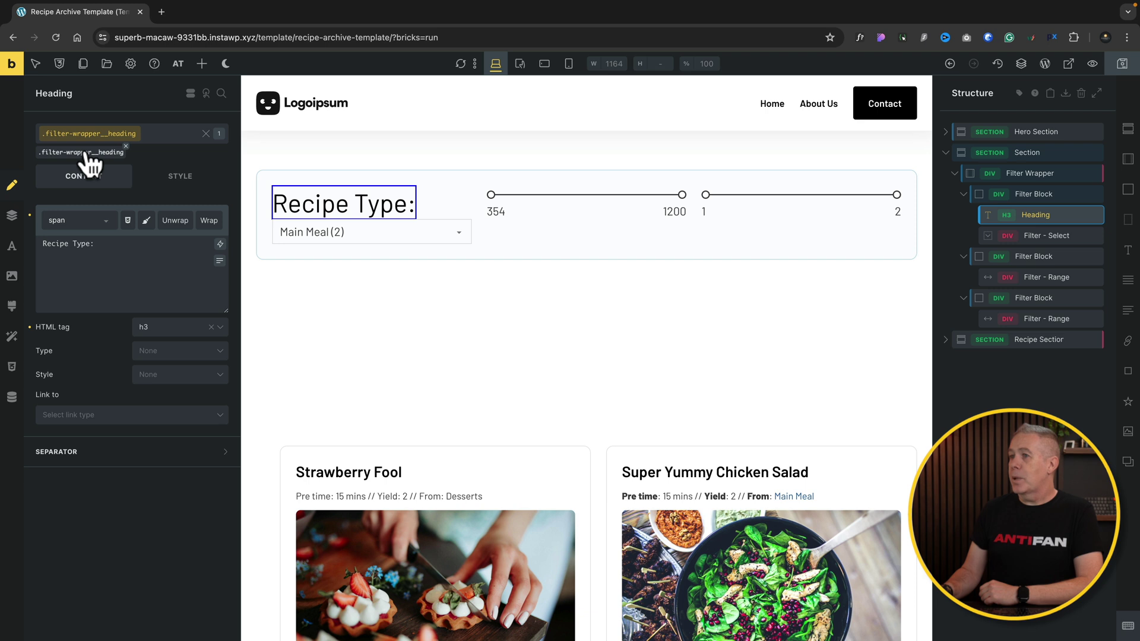
# Set the font size of the filter-wrapper__heading class to the fluid typography variable var(--text-s)
pyautogui.click(191, 178)
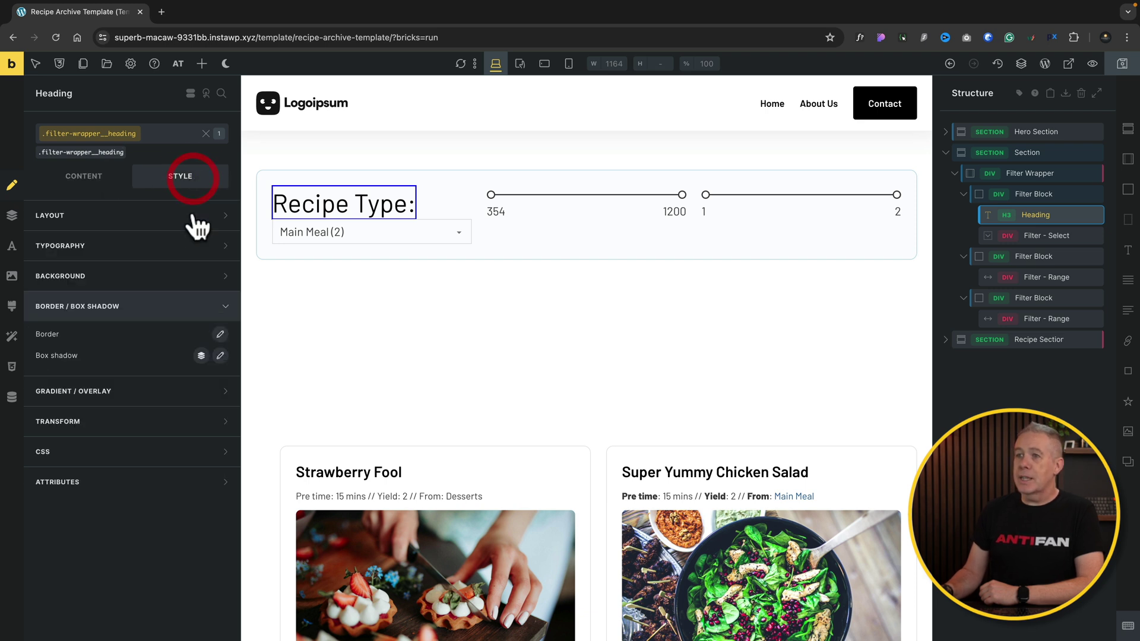
pyautogui.click(178, 245)
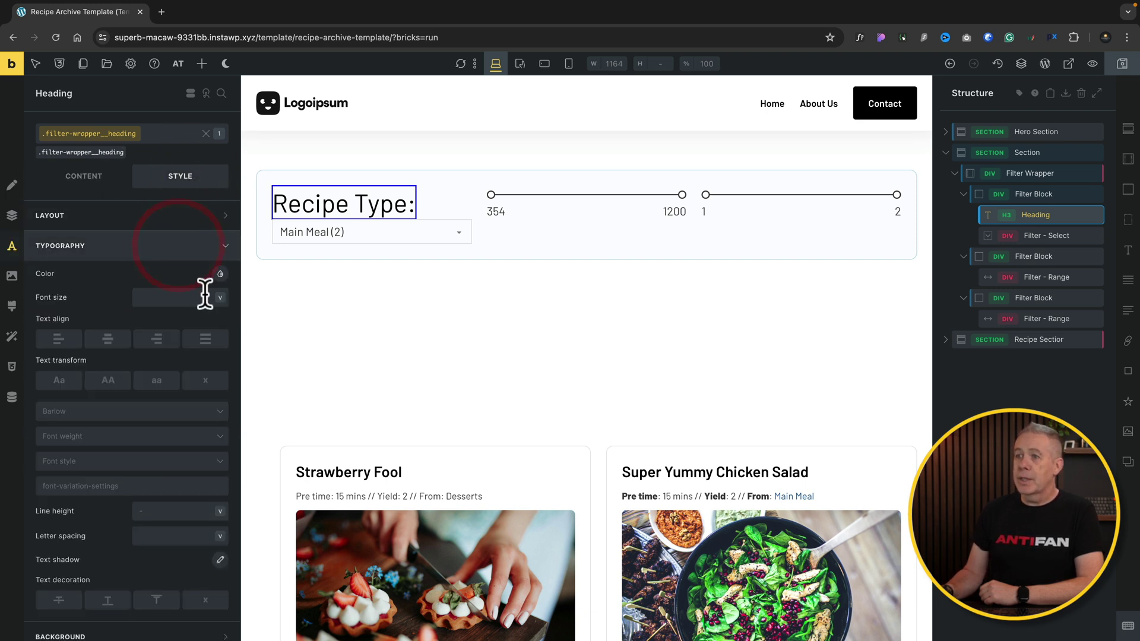
pyautogui.click(184, 297)
pyautogui.rightClick(184, 297)
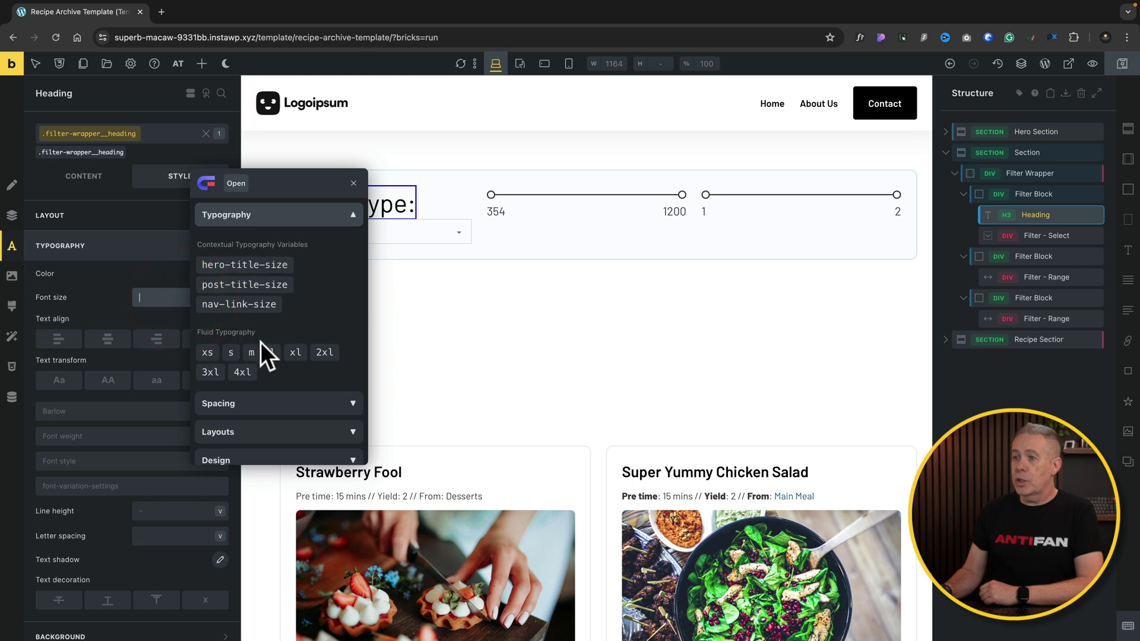
pyautogui.click(237, 354)
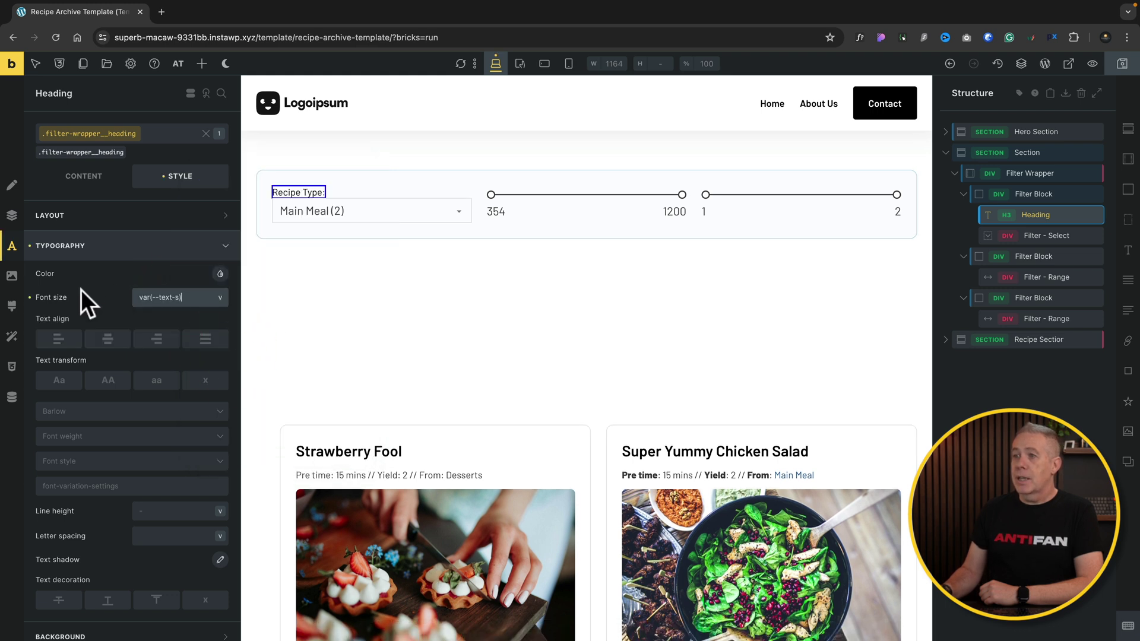
# Set the row gap of the filter-wapper__filter-block class to var(--space-s)
pyautogui.click(1034, 196)
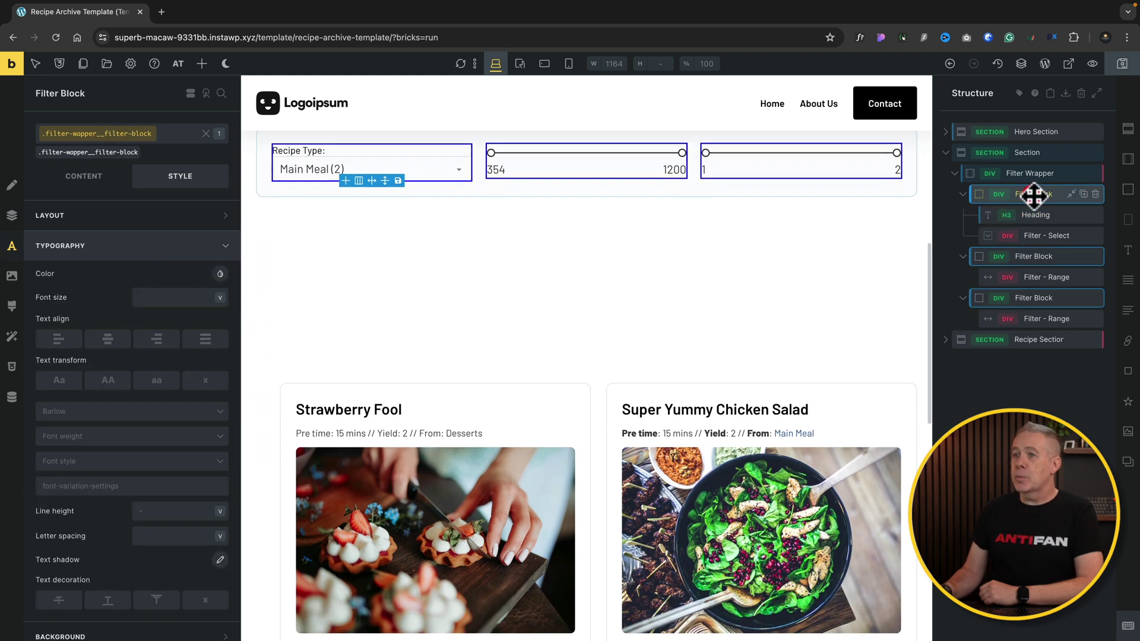
pyautogui.click(84, 179)
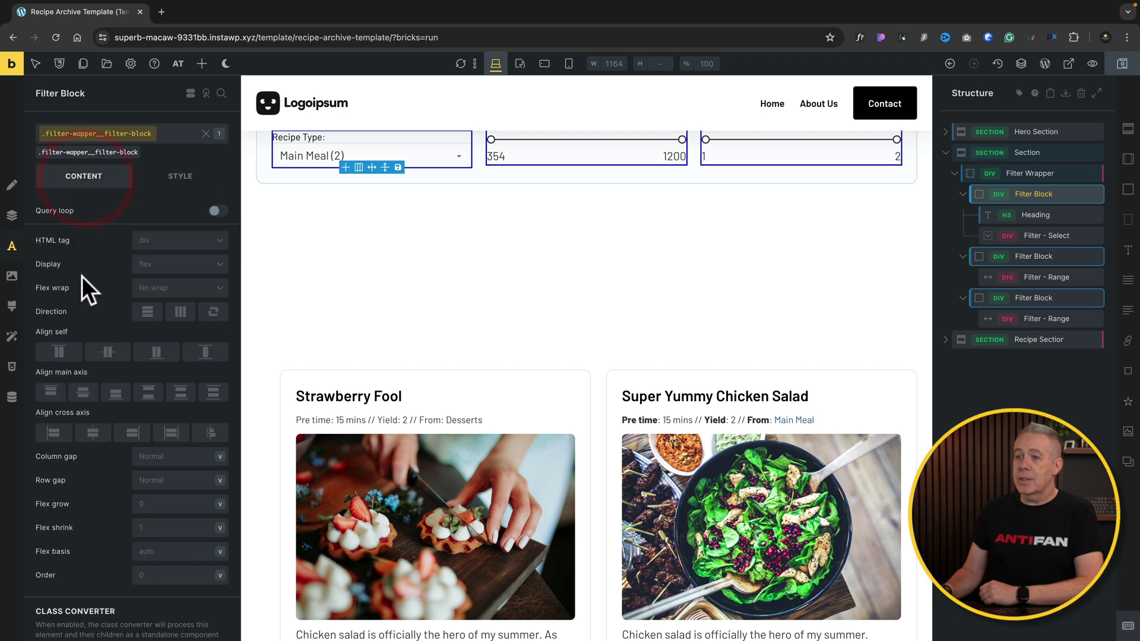
pyautogui.click(174, 474)
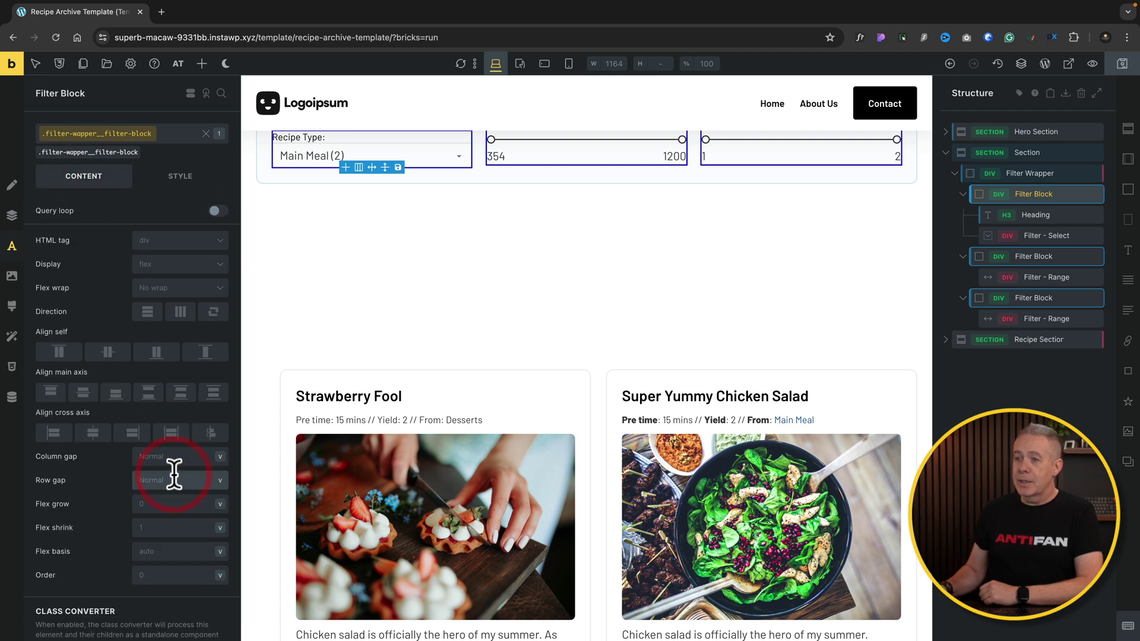
pyautogui.click(174, 474)
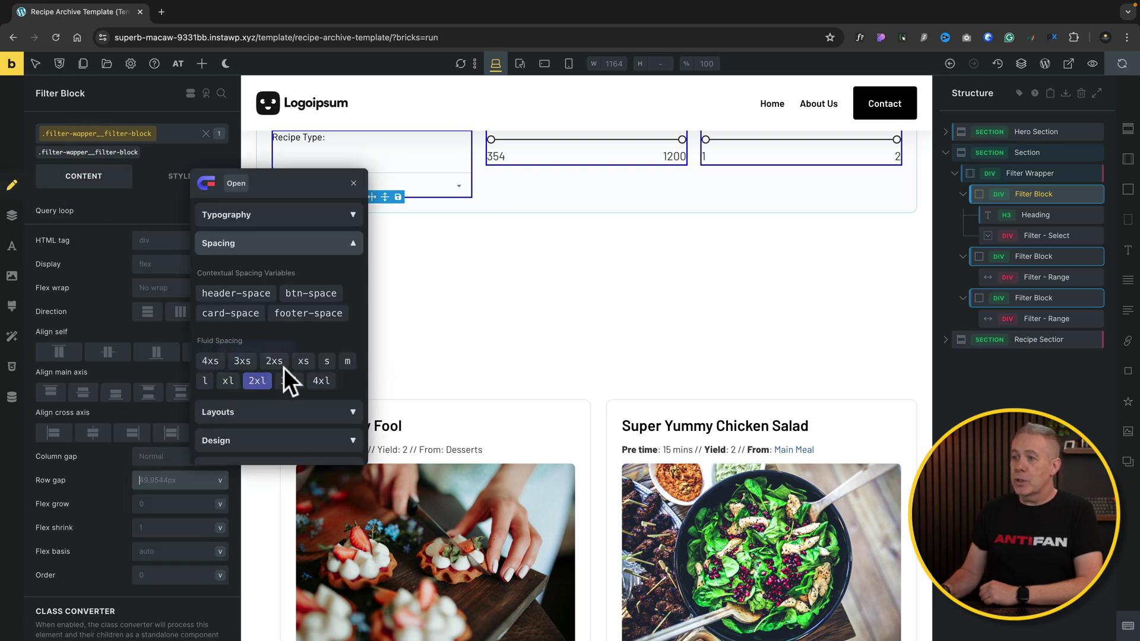
pyautogui.click(327, 362)
pyautogui.click(326, 357)
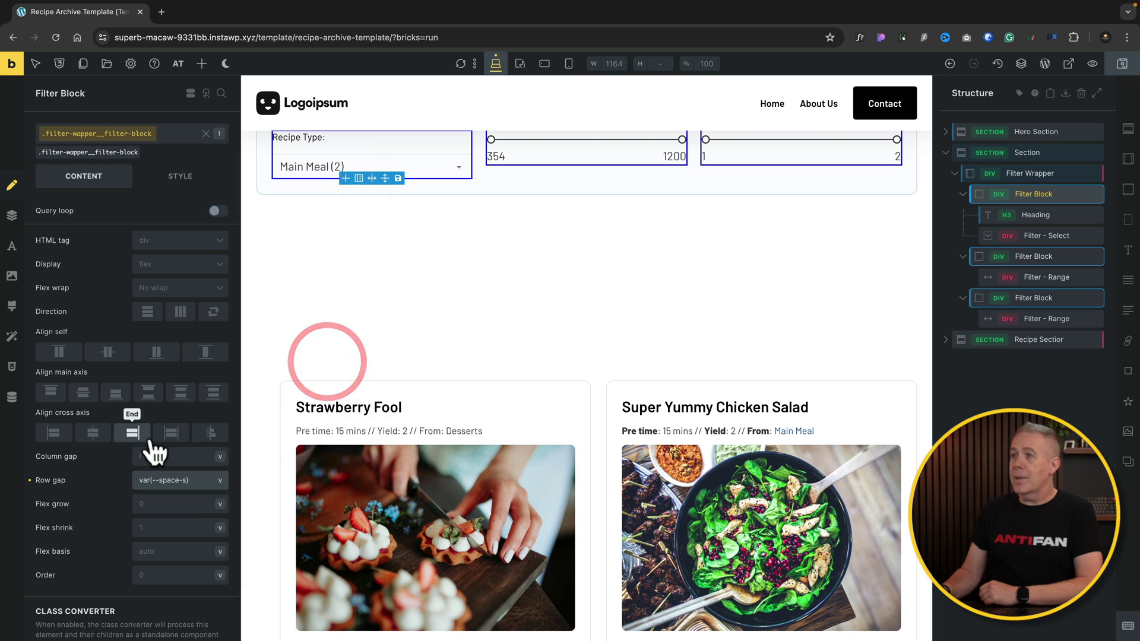
# Duplicate the Recipe Type heading twice and place one copy above the range filter in each of the other two Filter Blocks
pyautogui.scroll(1, 282, 223)
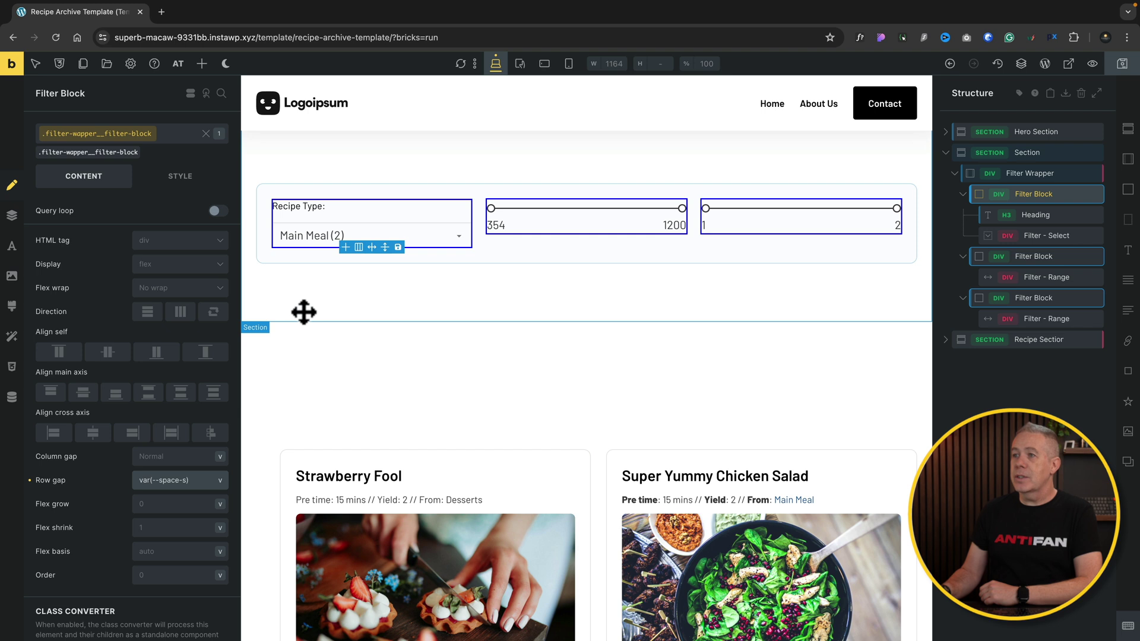
pyautogui.click(1046, 214)
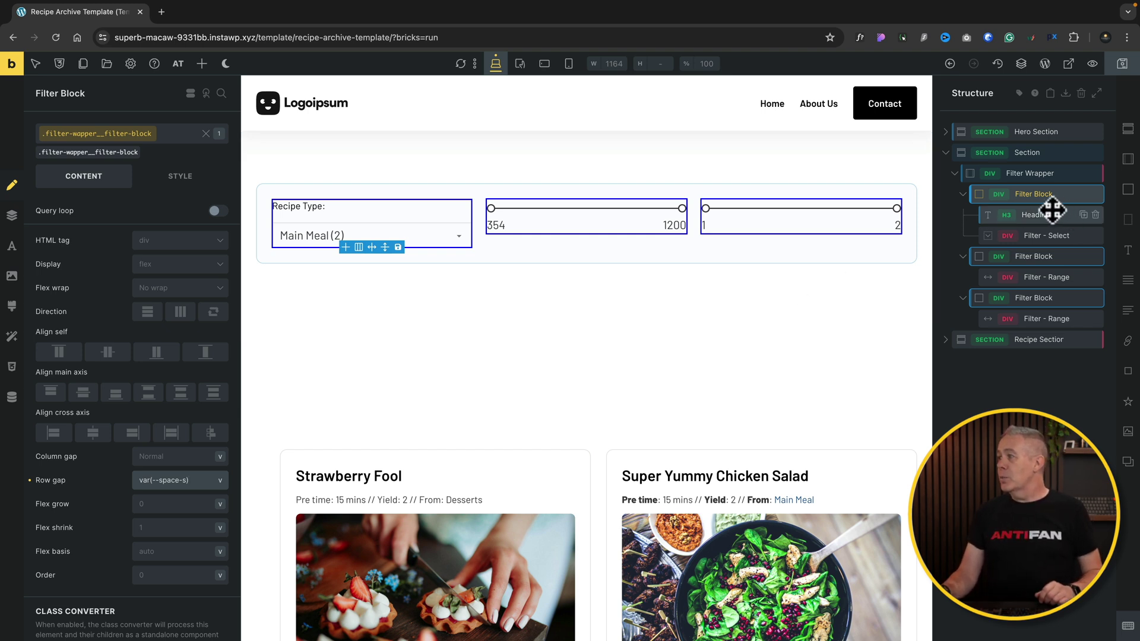
pyautogui.click(1084, 215)
pyautogui.click(1084, 215)
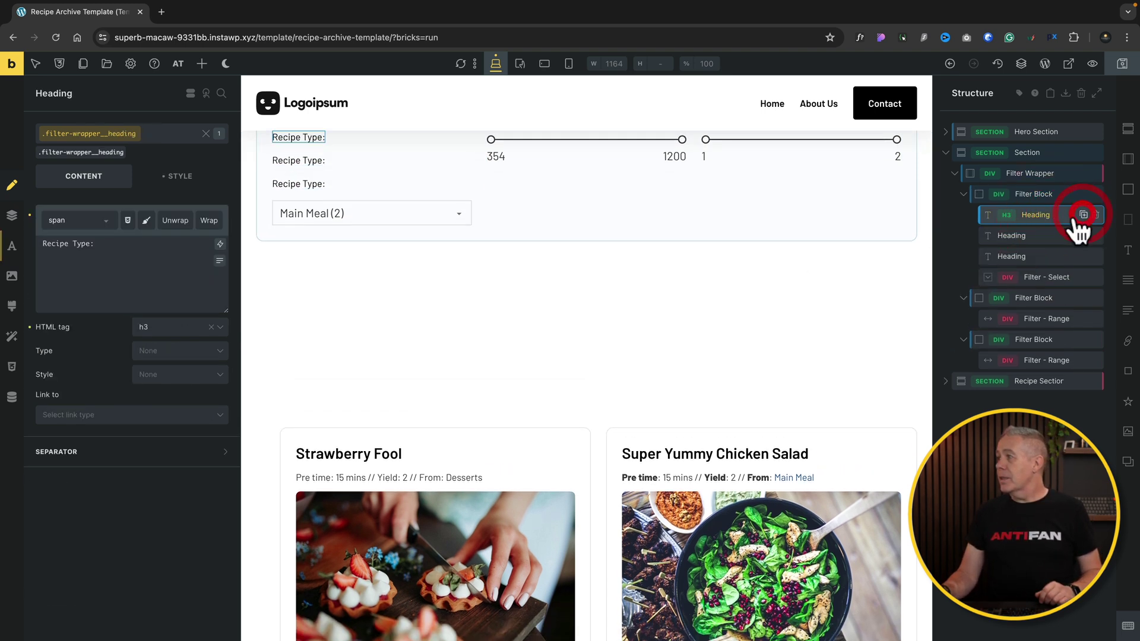
pyautogui.moveTo(1027, 239); pyautogui.dragTo(1044, 361)
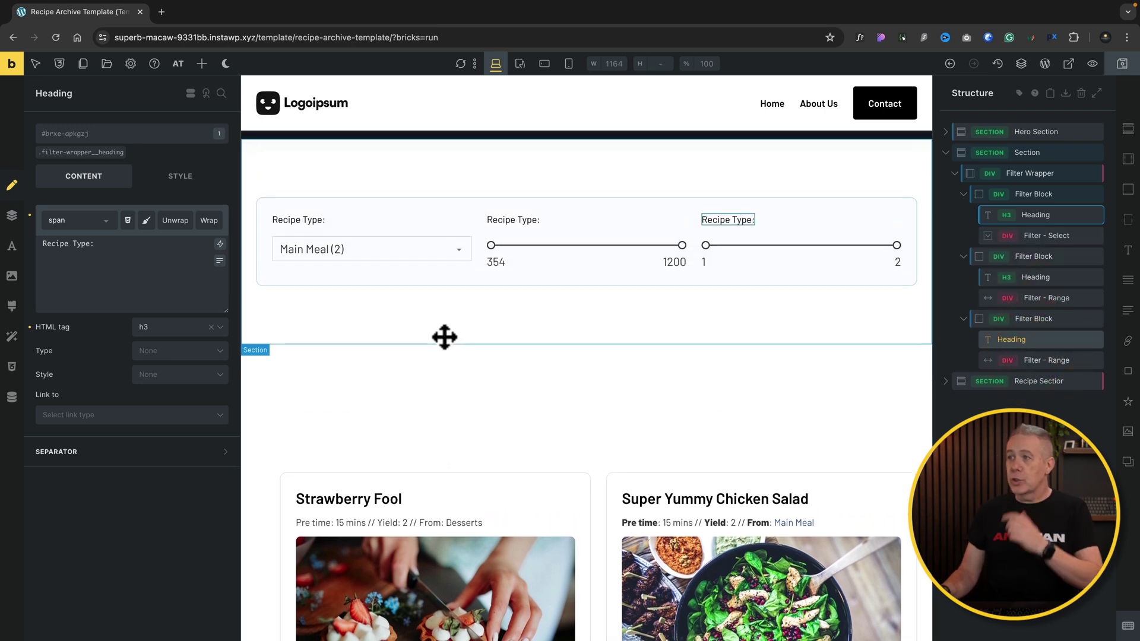
# Change the two copied headings to "Calories per serving:" for the second filter and "Yield:" for the third
pyautogui.click(520, 219)
pyautogui.click(520, 219)
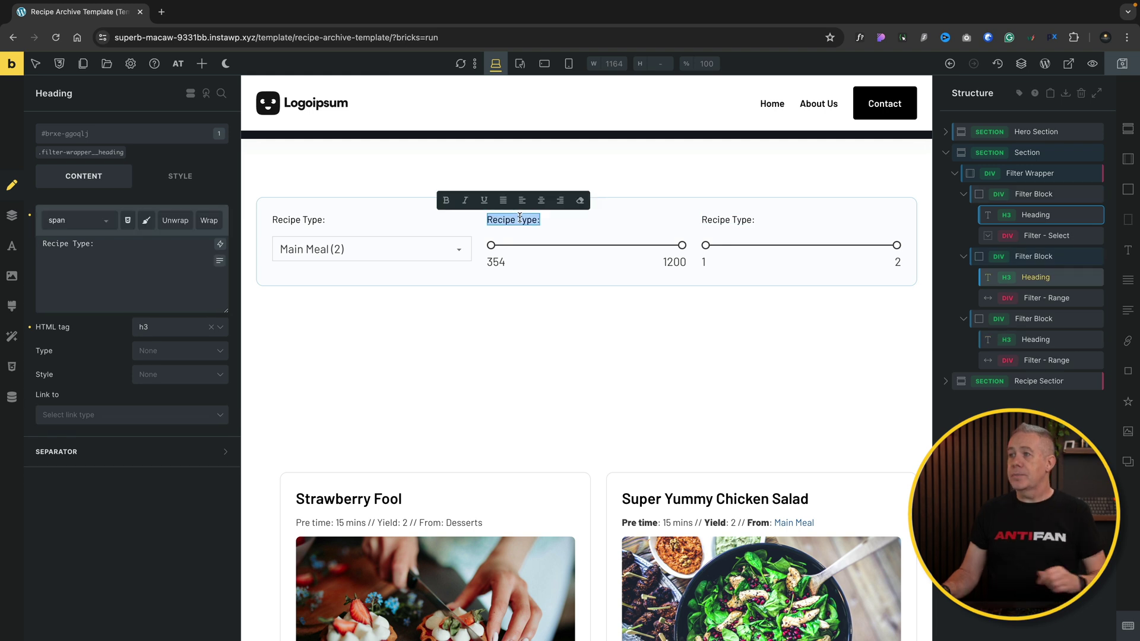
pyautogui.write('Calories per serving')
pyautogui.click(713, 220)
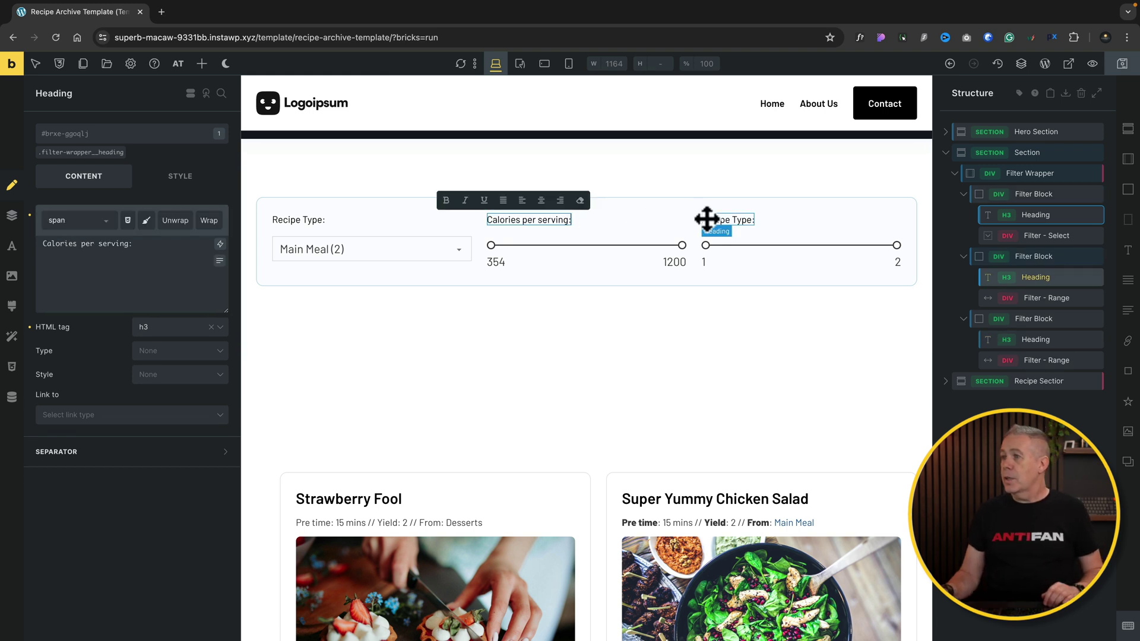
pyautogui.click(713, 220)
pyautogui.write('Yield')
pyautogui.click(537, 386)
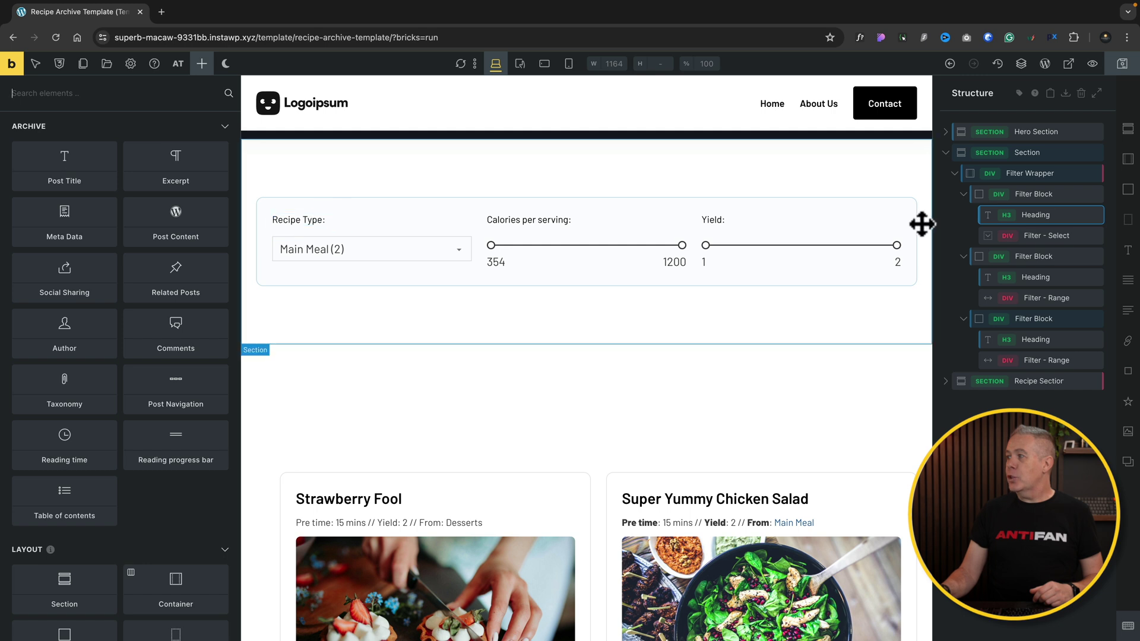
# Set the font size of the filter-wrapper__heading class to the fluid typography variable var(--text-m)
pyautogui.click(1031, 217)
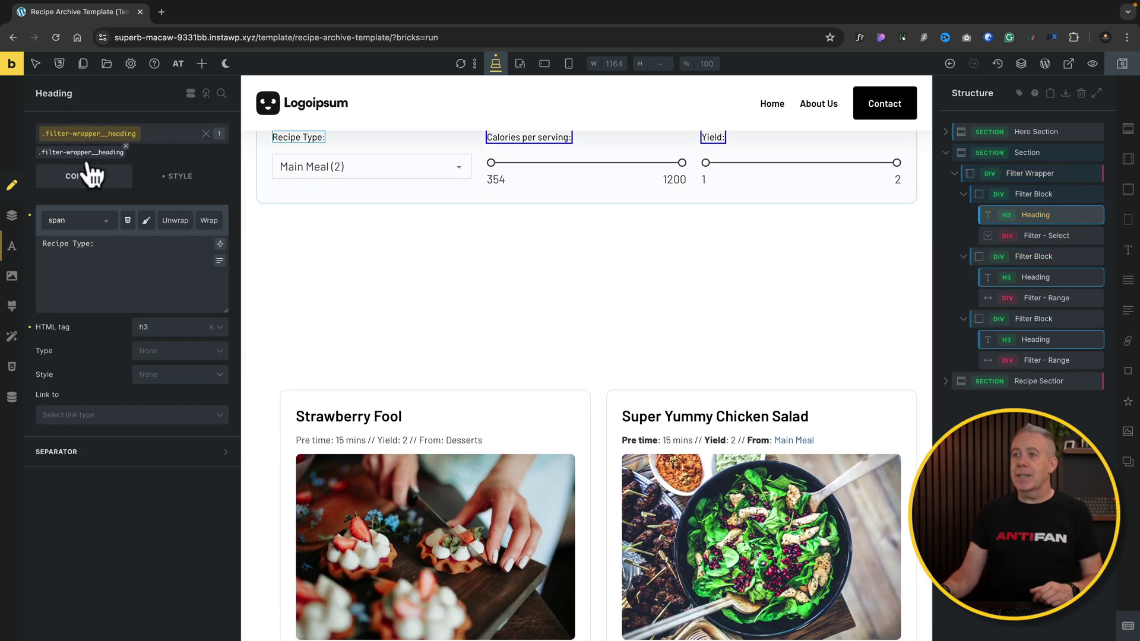
pyautogui.click(189, 177)
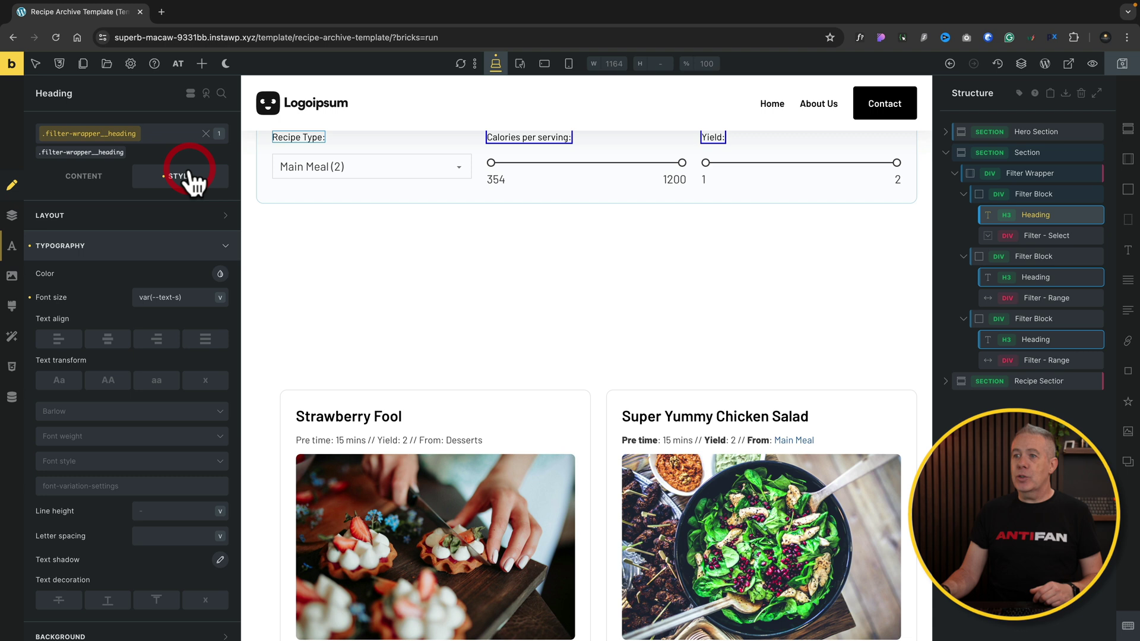
pyautogui.click(200, 296)
pyautogui.click(251, 355)
pyautogui.click(252, 356)
pyautogui.scroll(1, 402, 310)
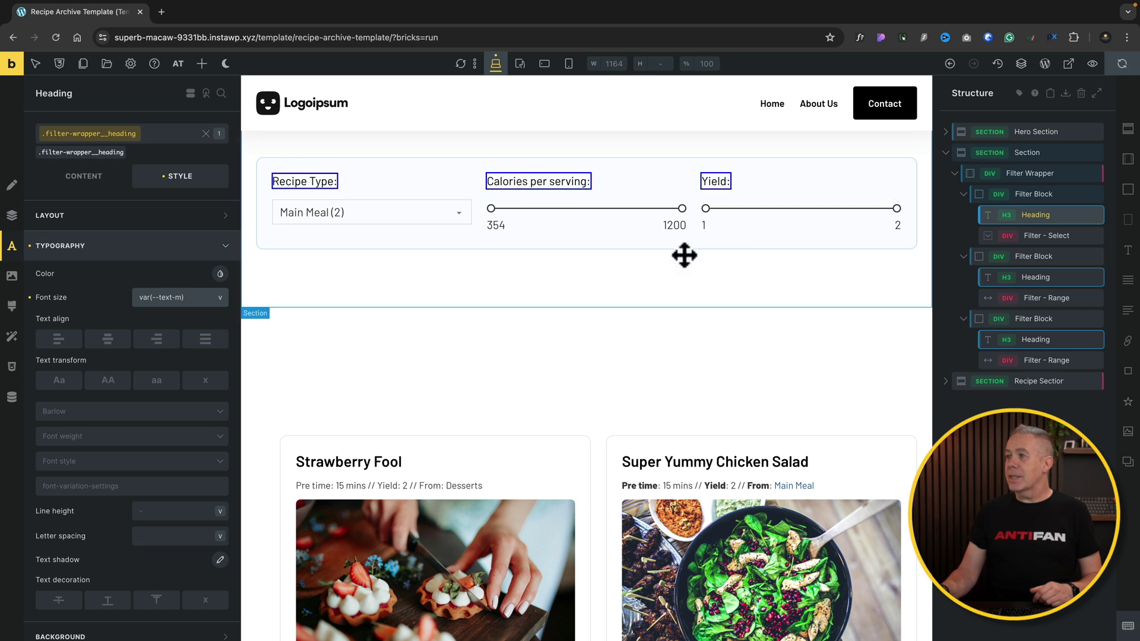
# Set the bottom padding of the section holding the filters to var(--space-xs) and save the template
pyautogui.click(1040, 256)
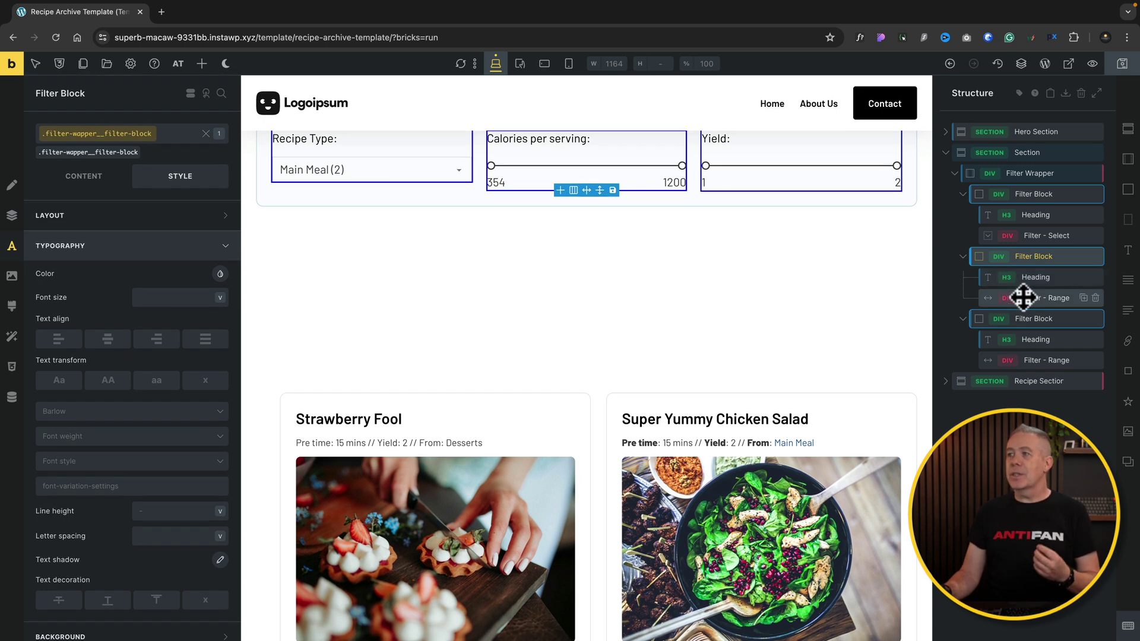
pyautogui.scroll(1, 744, 264)
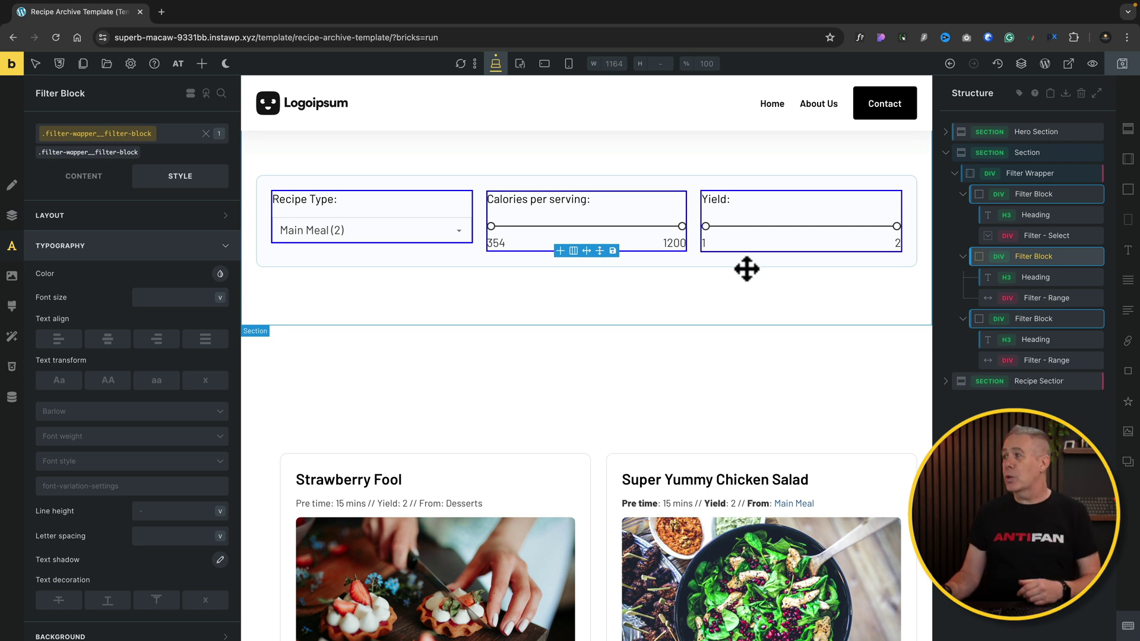
pyautogui.click(1048, 155)
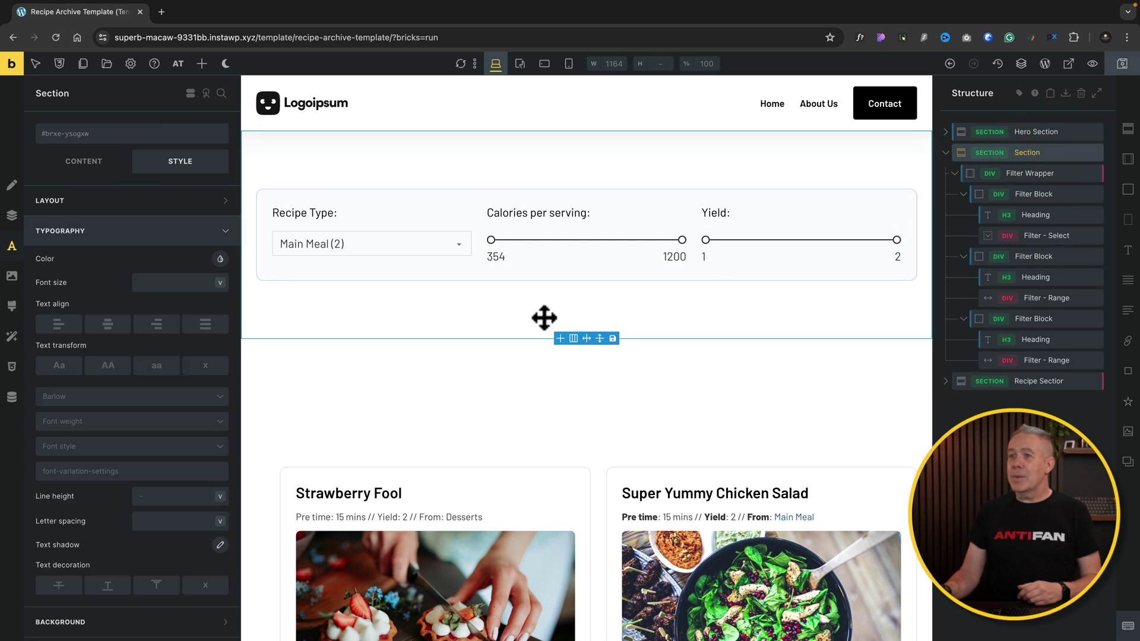
pyautogui.click(178, 204)
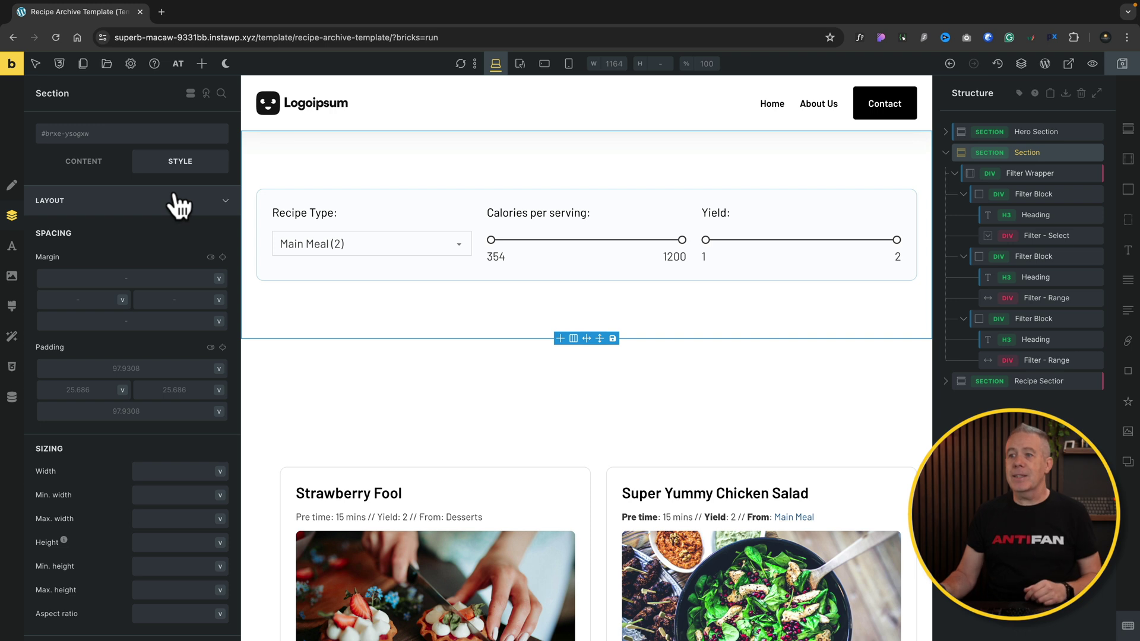
pyautogui.click(165, 414)
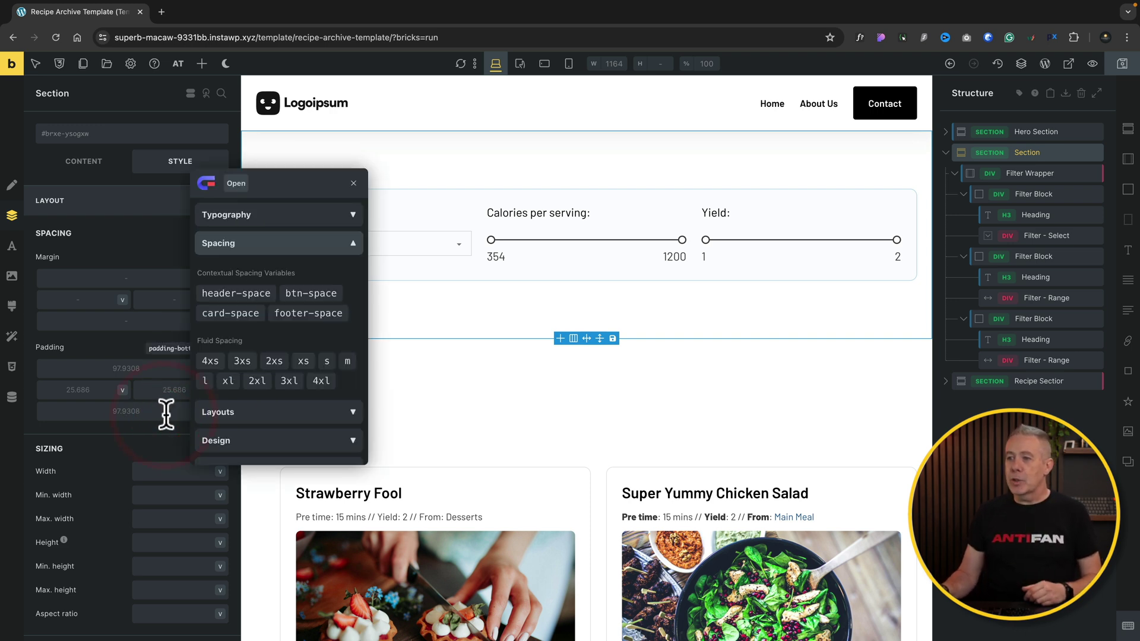
pyautogui.click(303, 361)
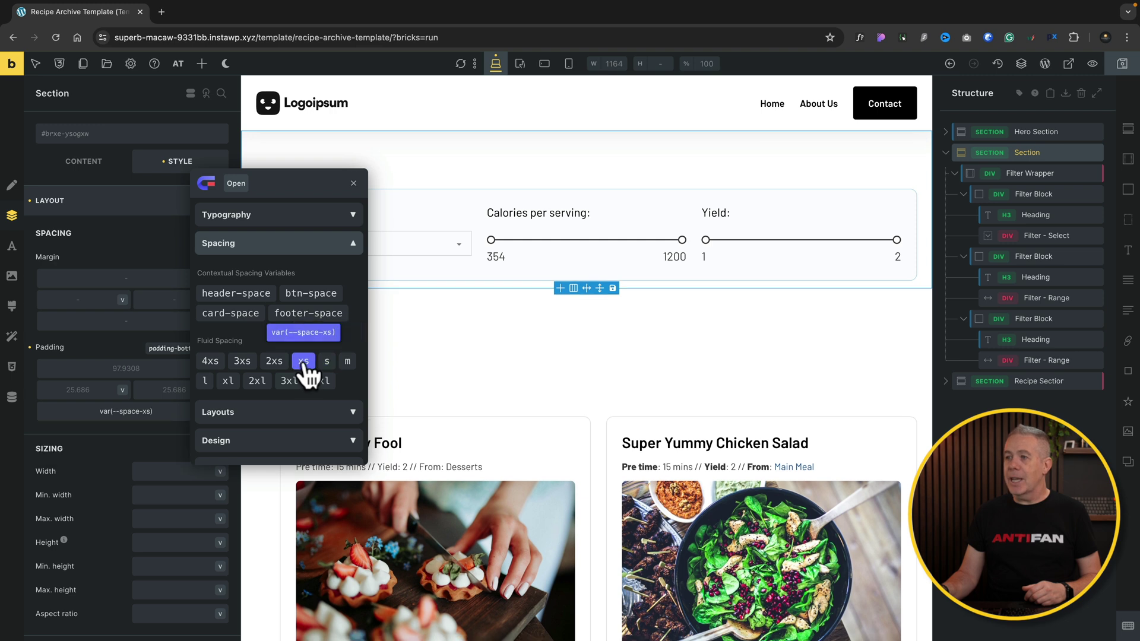
pyautogui.click(303, 362)
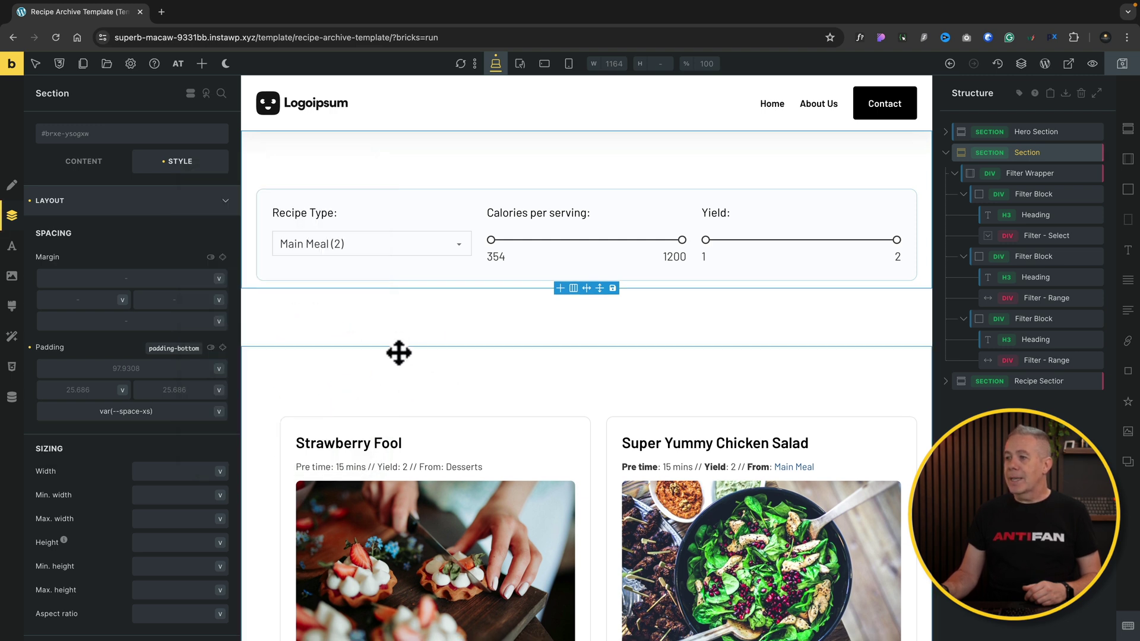
pyautogui.scroll(2, 428, 385)
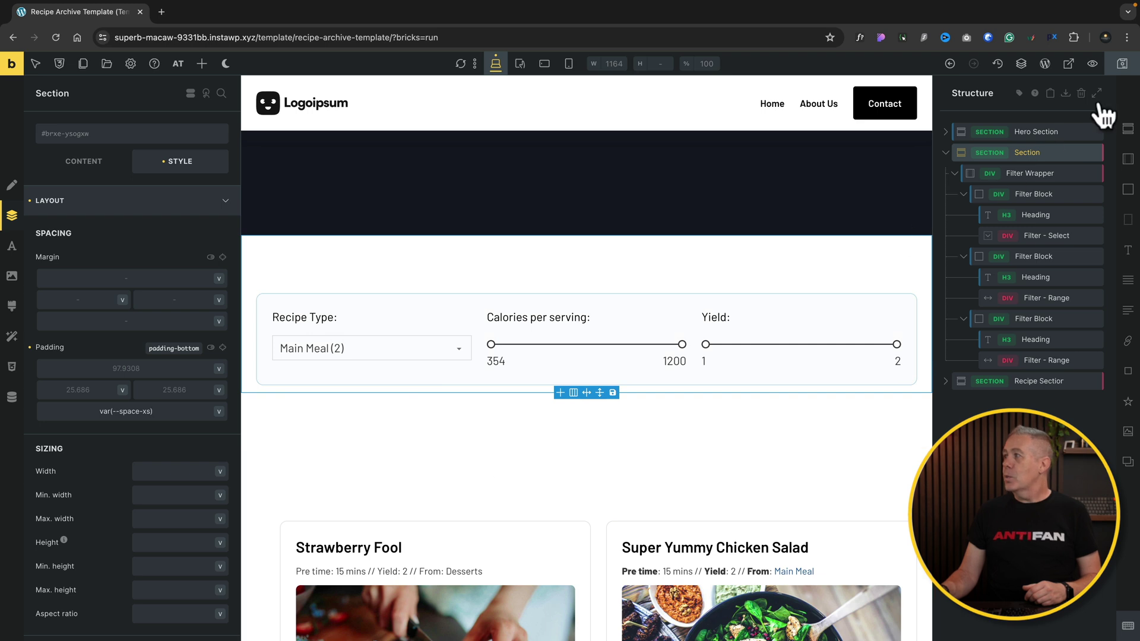
pyautogui.click(1122, 64)
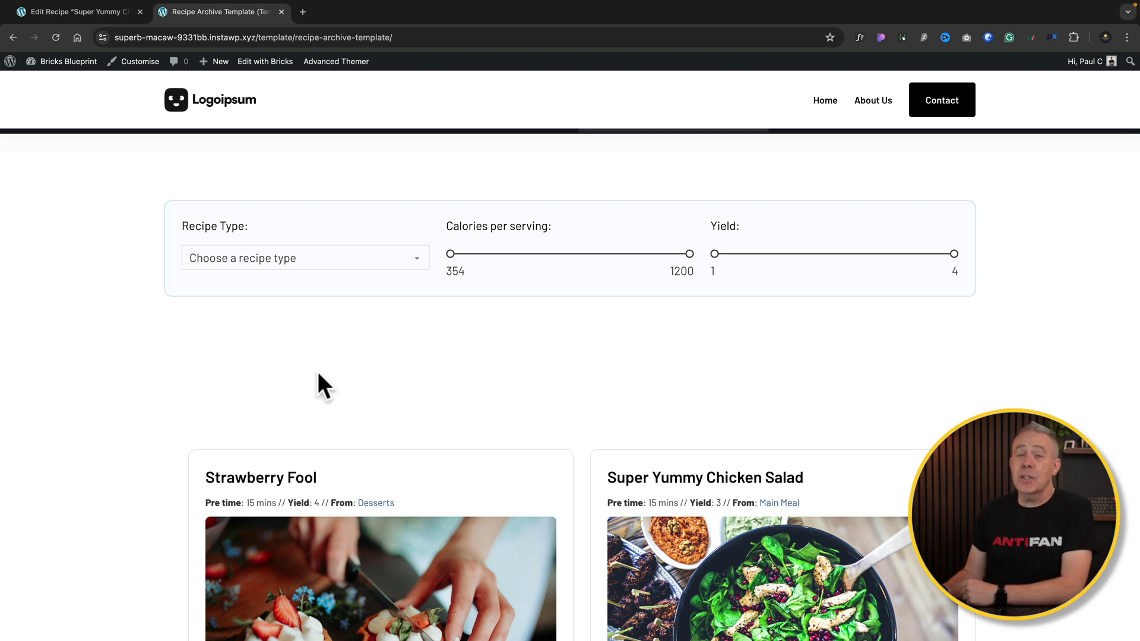
# Test the filters on the front-end recipe archive by choosing the Main Meal recipe type and raising the minimum yield to 2
pyautogui.scroll(-2, 409, 330)
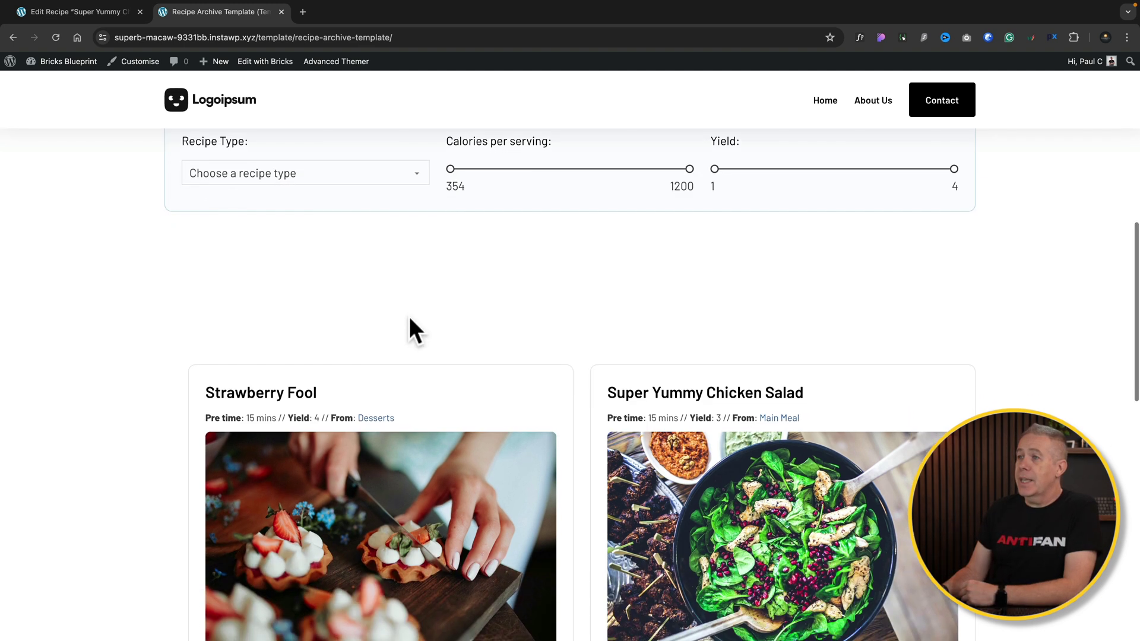
pyautogui.click(408, 174)
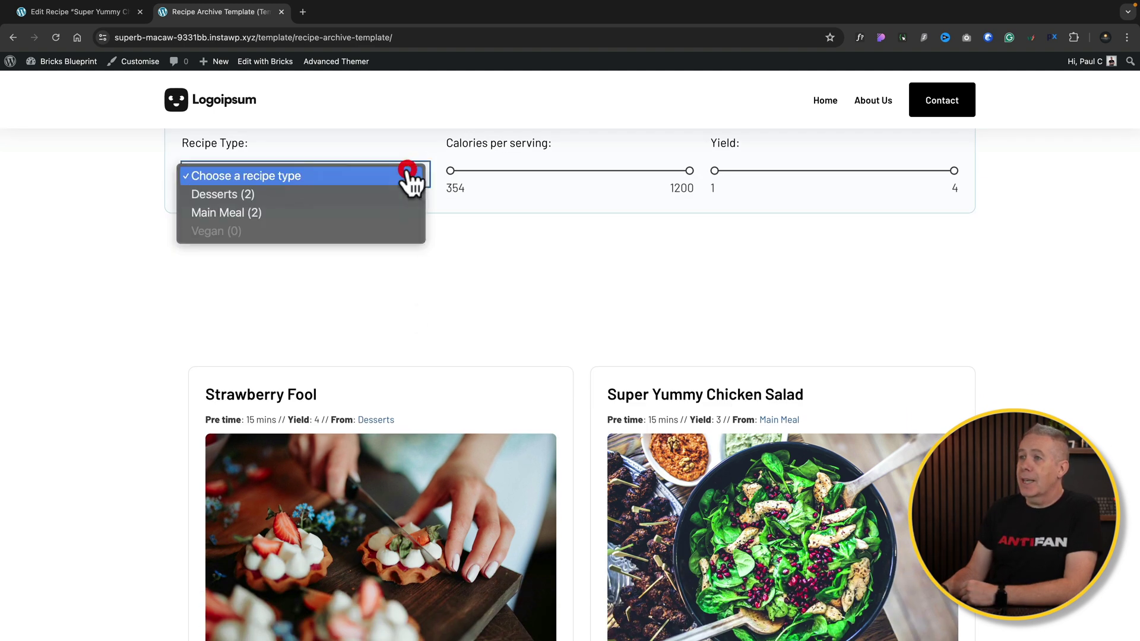
pyautogui.click(304, 214)
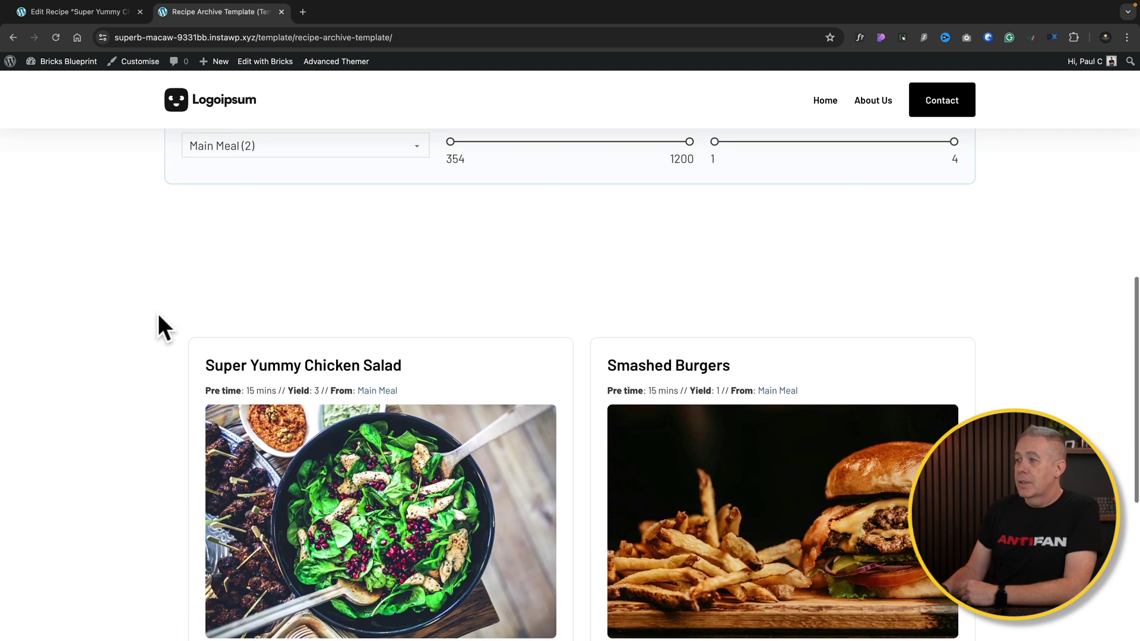
pyautogui.scroll(1, 158, 316)
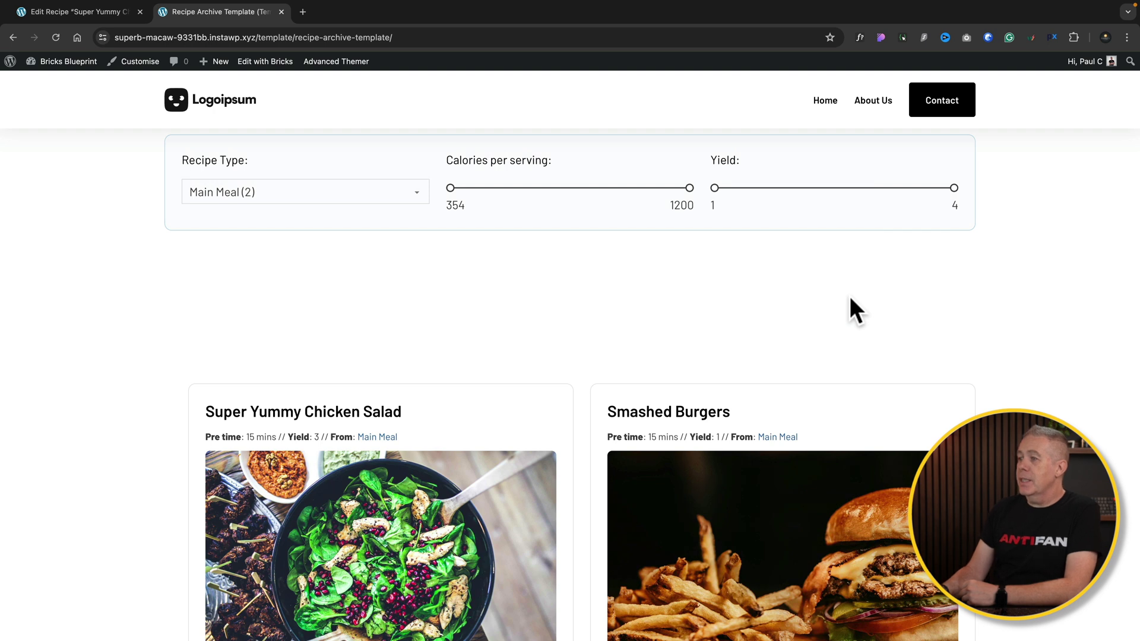
pyautogui.moveTo(715, 188); pyautogui.dragTo(793, 188)
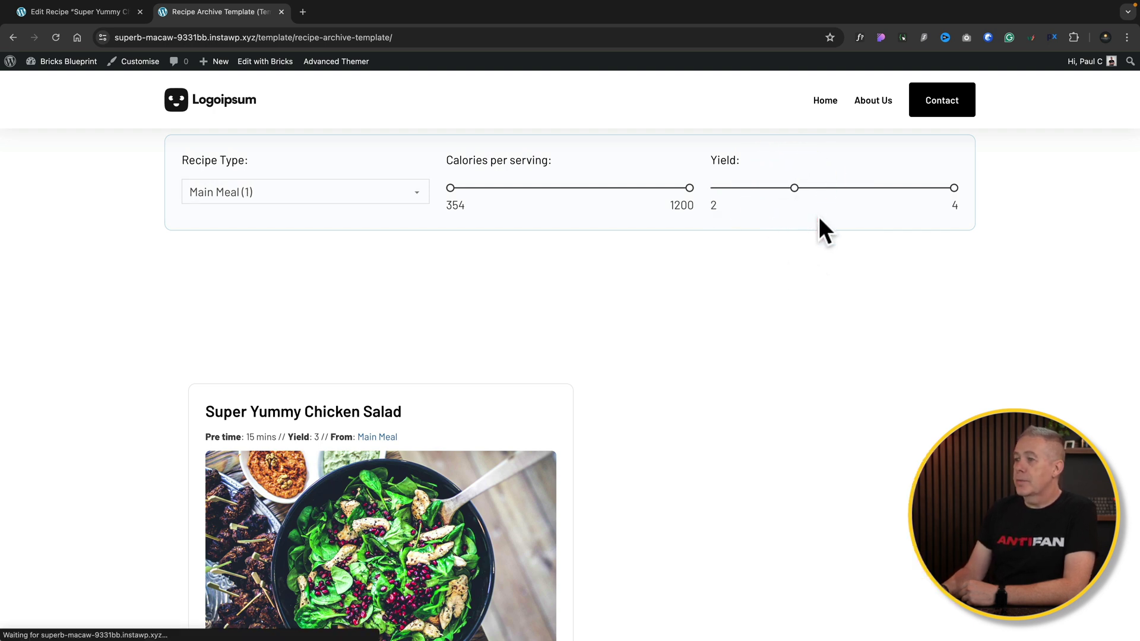
pyautogui.scroll(-1, 720, 322)
pyautogui.scroll(-1, 719, 322)
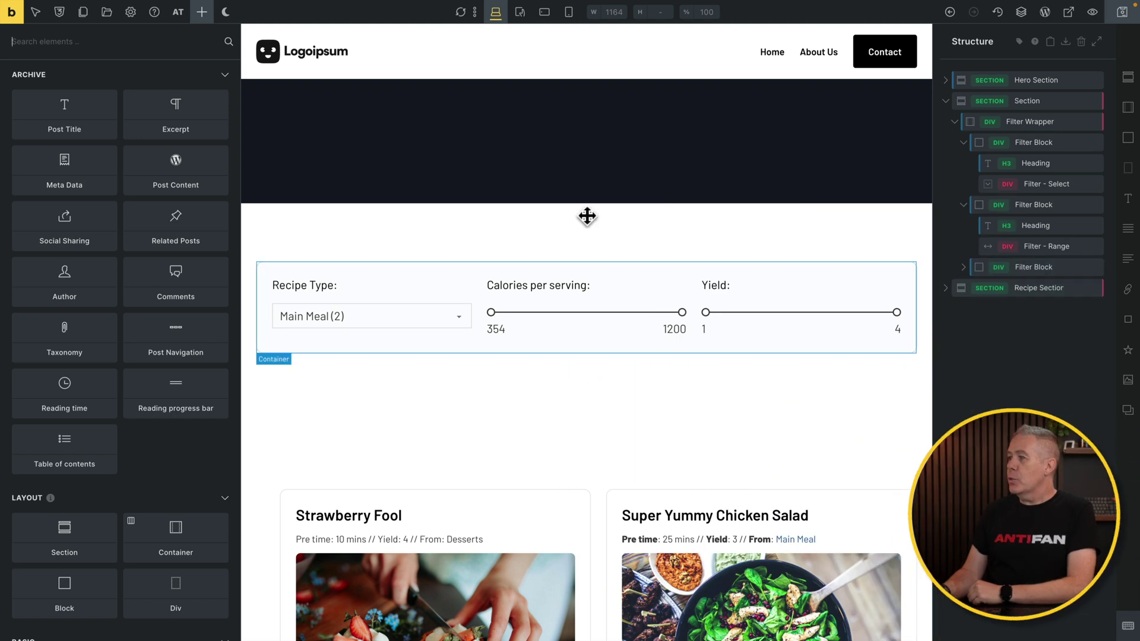
# Duplicate the Yield Filter Block and change the copy's heading to "Cooking Time:"
pyautogui.scroll(-3, 774, 204)
pyautogui.click(774, 202)
pyautogui.scroll(2, 562, 149)
pyautogui.click(815, 205)
pyautogui.scroll(2, 573, 234)
pyautogui.click(582, 159)
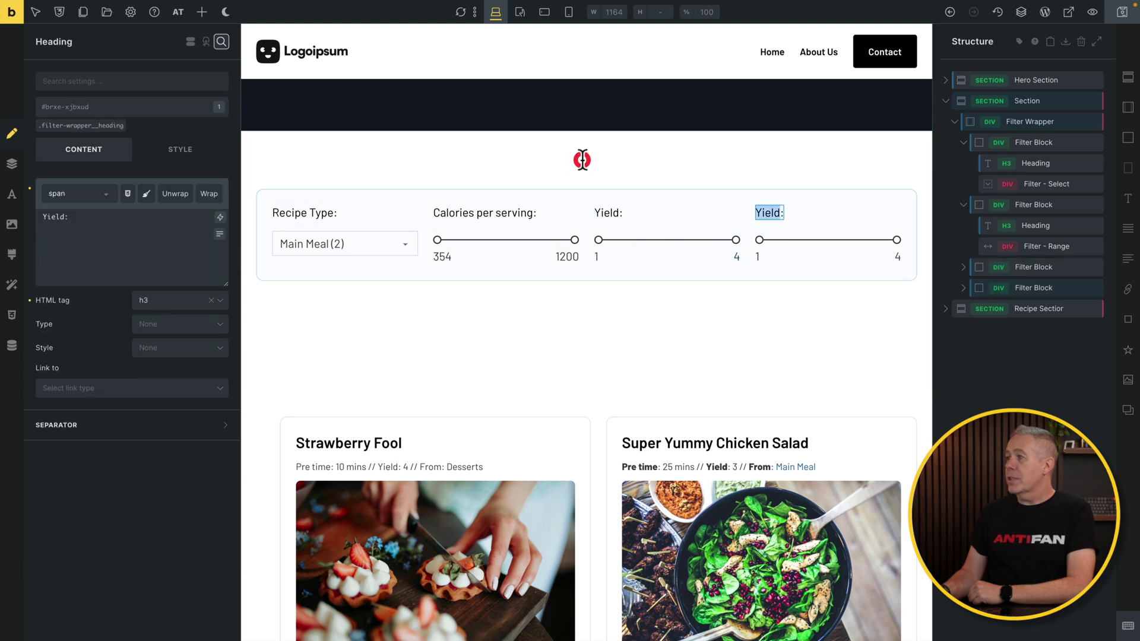
pyautogui.write('Cooking Time')
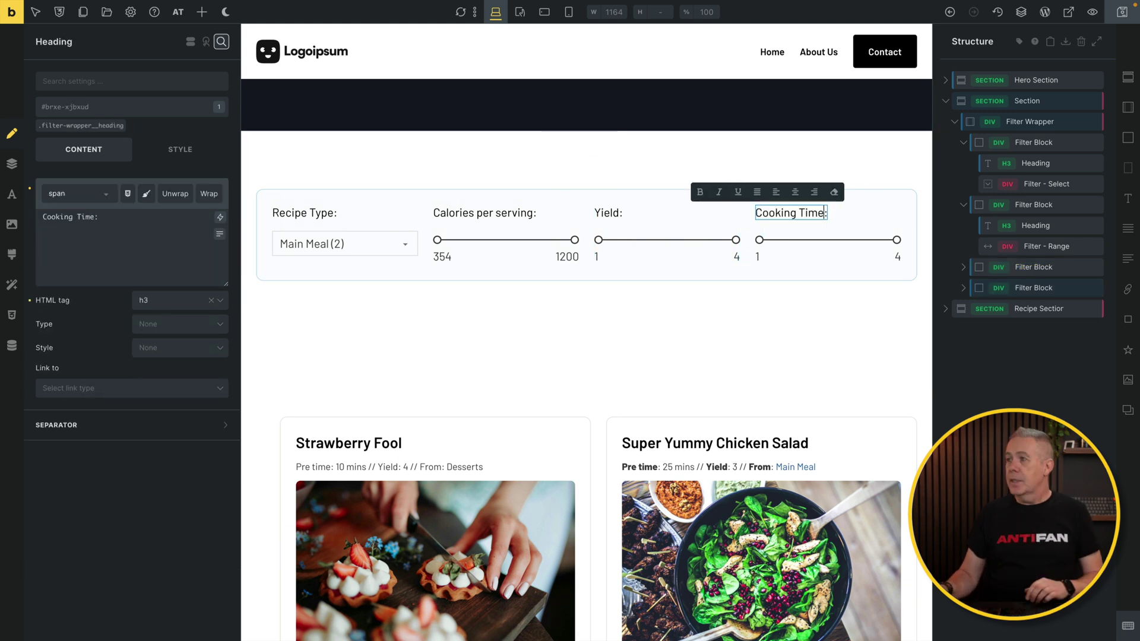
# Replace the range filter in the Cooking Time block with a Filter - Select element below the heading
pyautogui.click(724, 216)
pyautogui.scroll(-3, 795, 252)
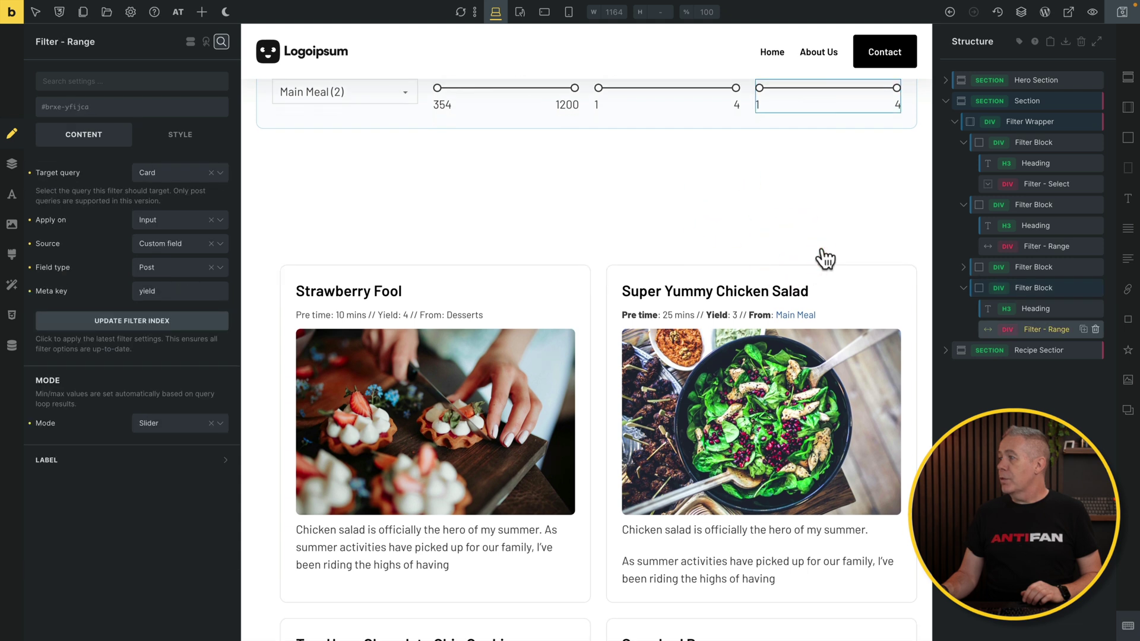
pyautogui.press('Delete')
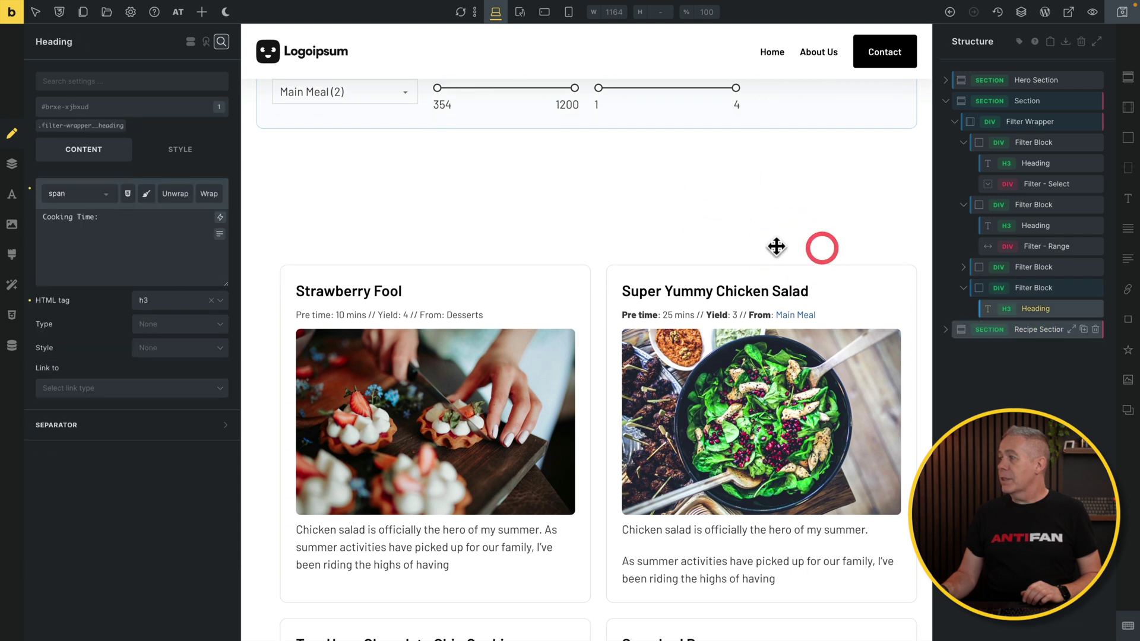
pyautogui.click(154, 17)
pyautogui.write('filte')
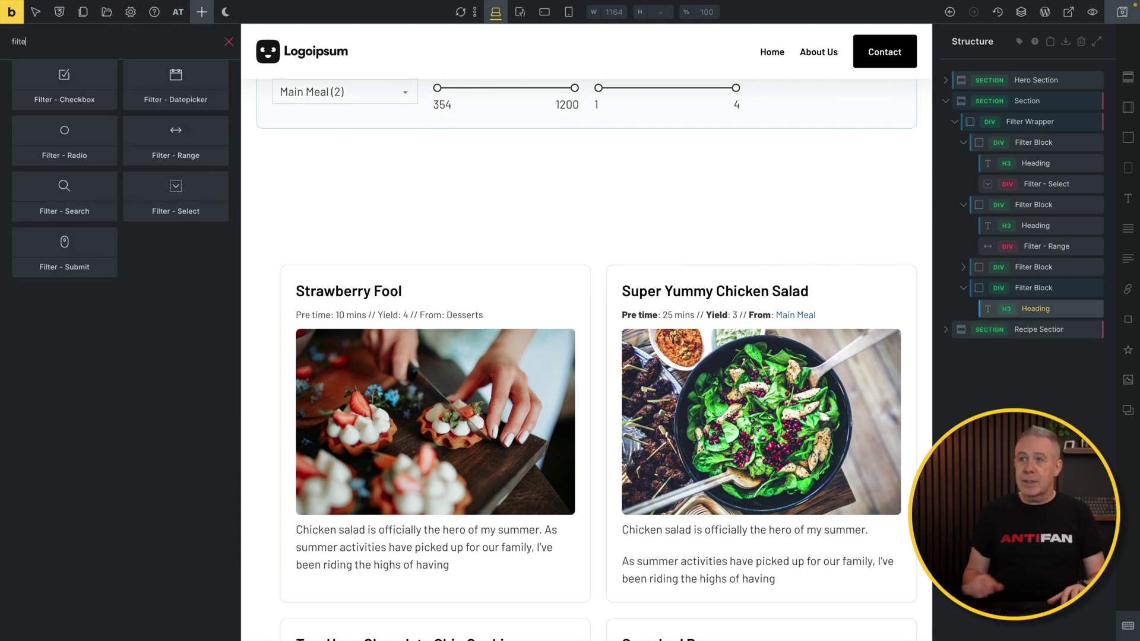
pyautogui.write('r')
pyautogui.click(139, 147)
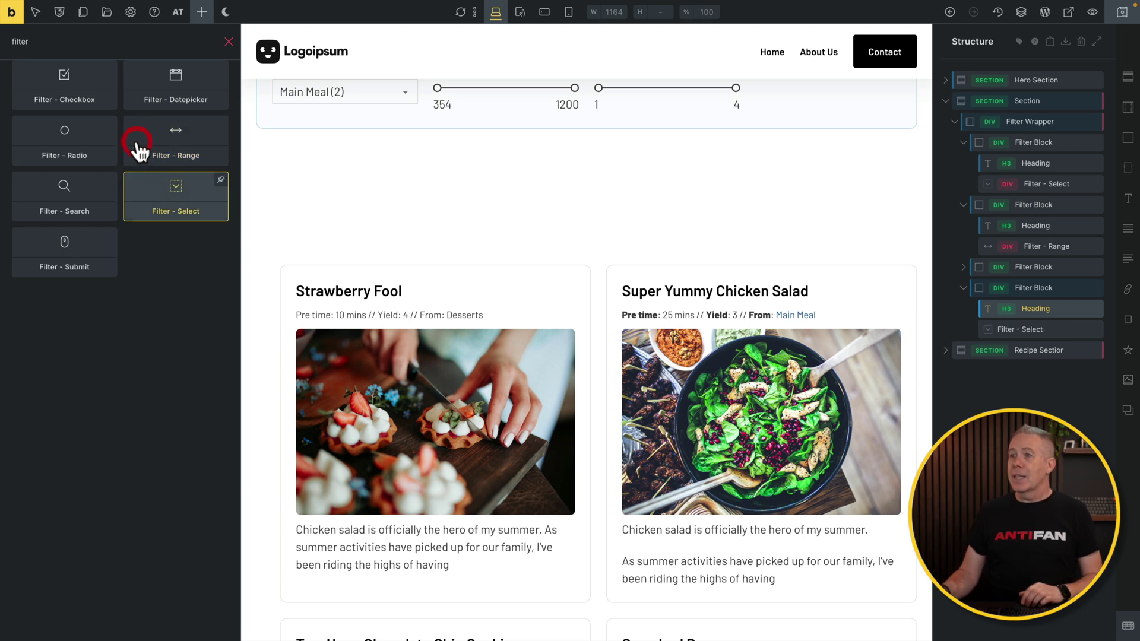
pyautogui.scroll(4, 476, 306)
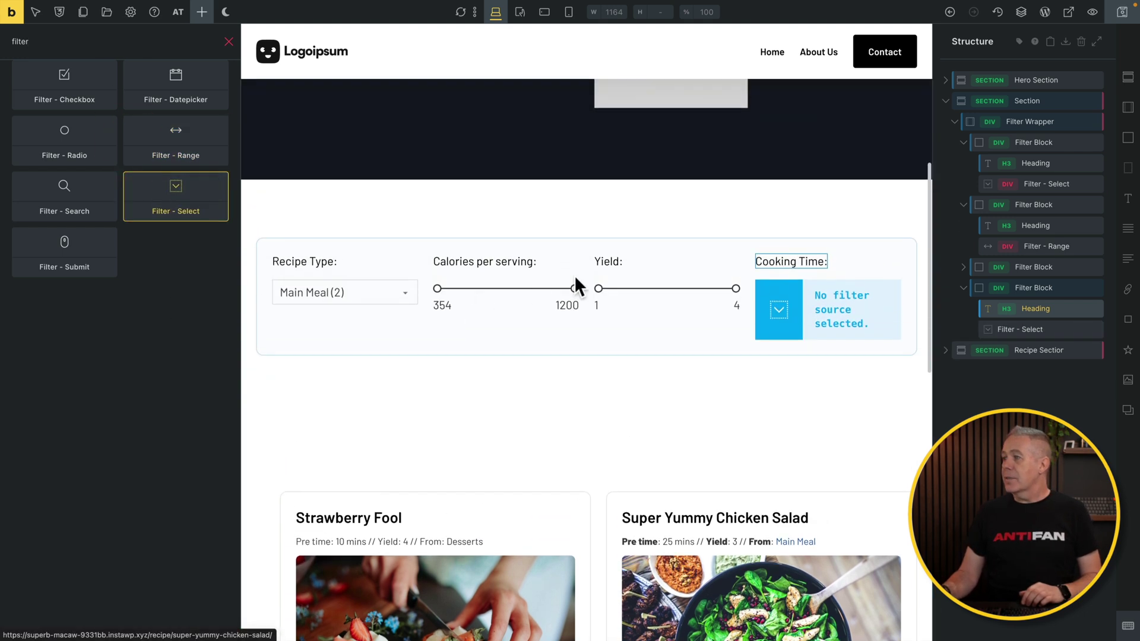
# Configure the Cooking Time select filter with target query Card, apply on Input and action Sort
pyautogui.click(623, 237)
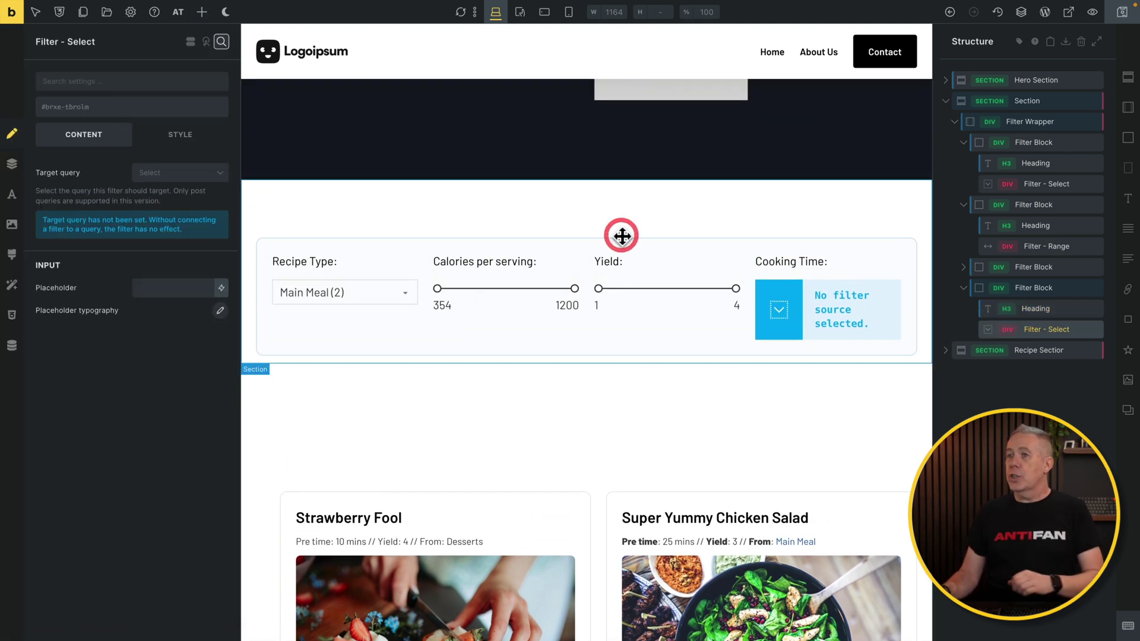
pyautogui.click(116, 135)
pyautogui.click(146, 191)
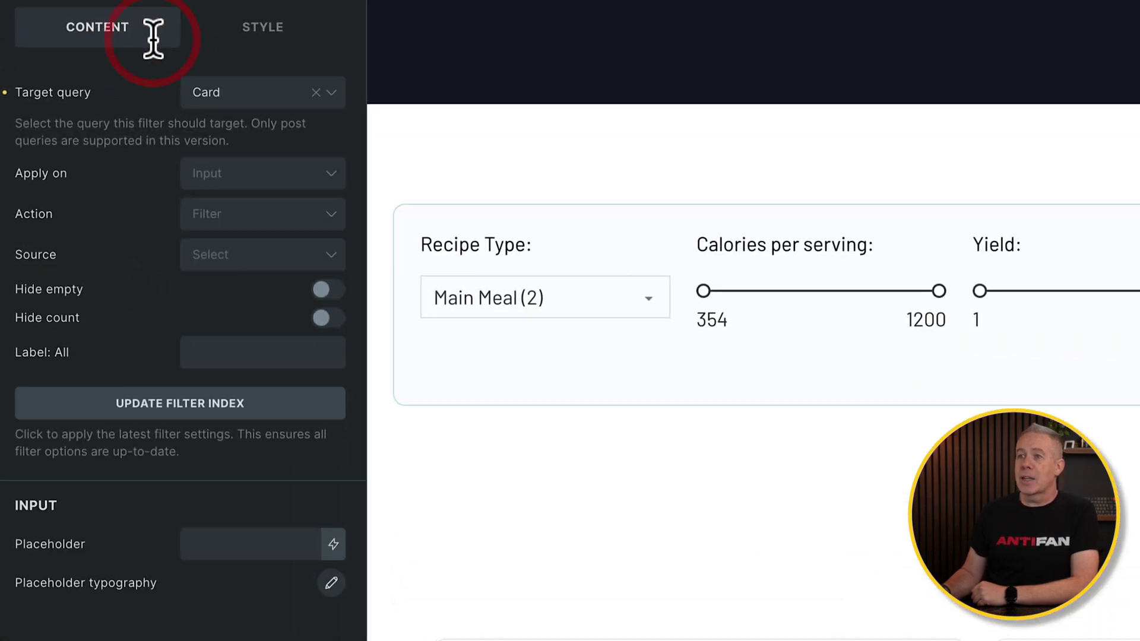
pyautogui.click(160, 89)
pyautogui.click(158, 116)
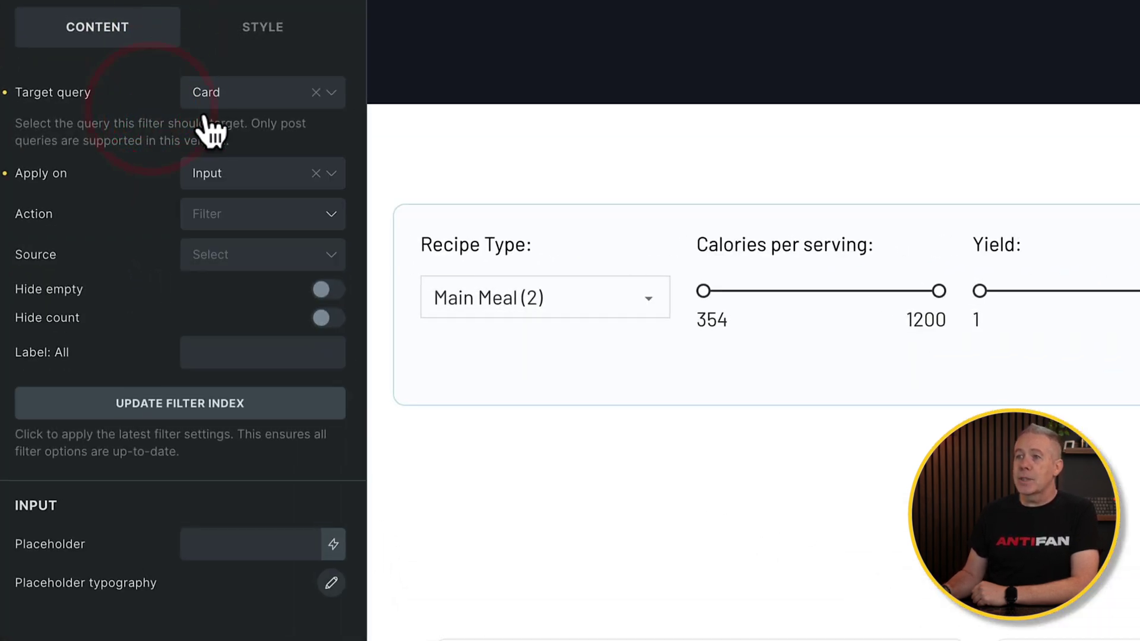
pyautogui.click(154, 111)
pyautogui.click(156, 166)
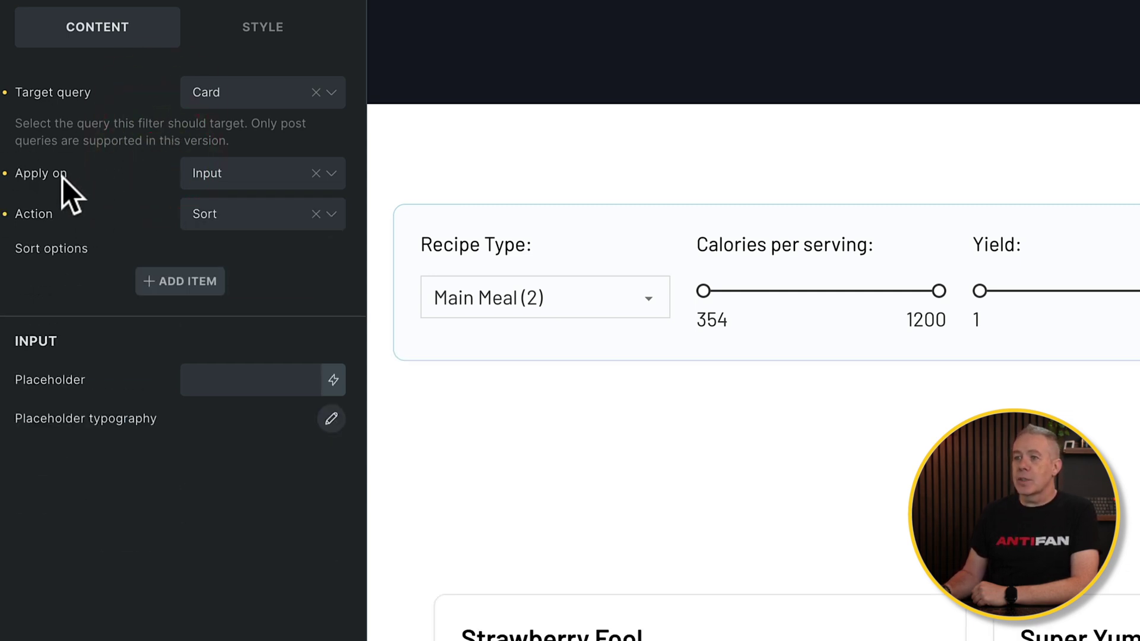
# Add a sort option labelled "Quick Recipes" with source Meta value, meta key preparation_time and ascending order
pyautogui.click(180, 281)
pyautogui.click(112, 186)
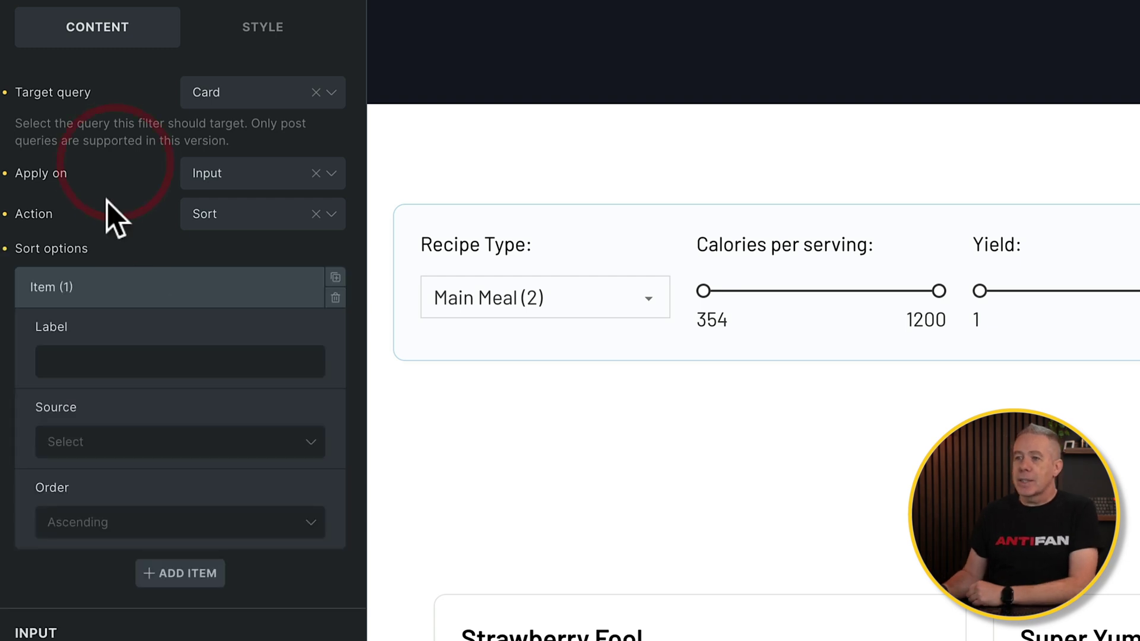
pyautogui.click(99, 218)
pyautogui.write('Quick Recipes')
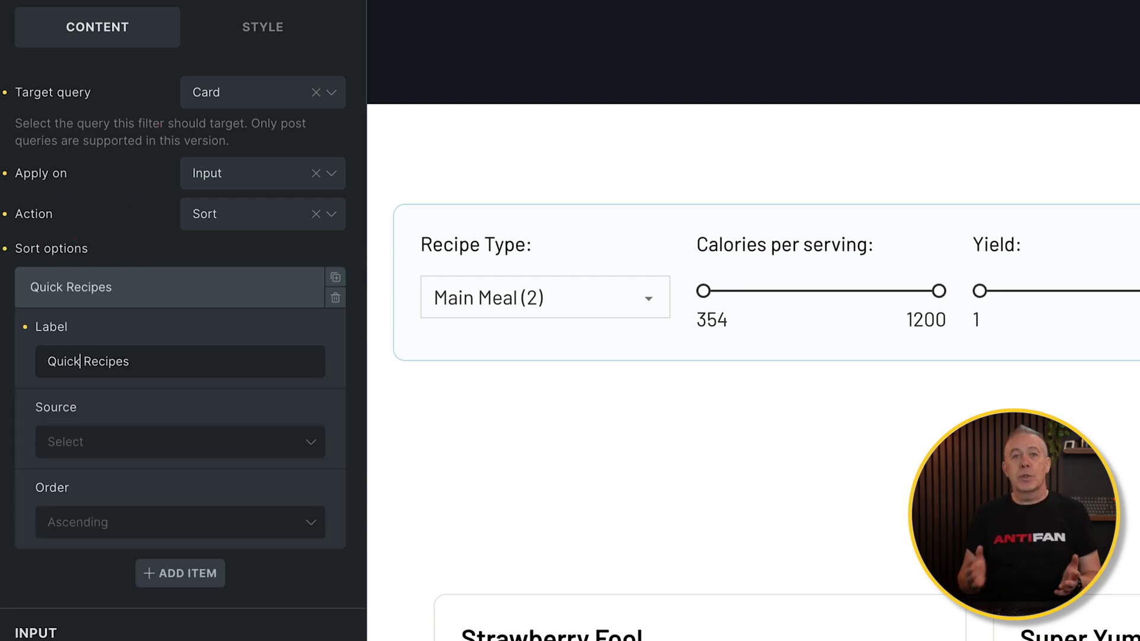
pyautogui.click(80, 361)
pyautogui.scroll(-2, 113, 469)
pyautogui.scroll(-2, 70, 493)
pyautogui.click(70, 493)
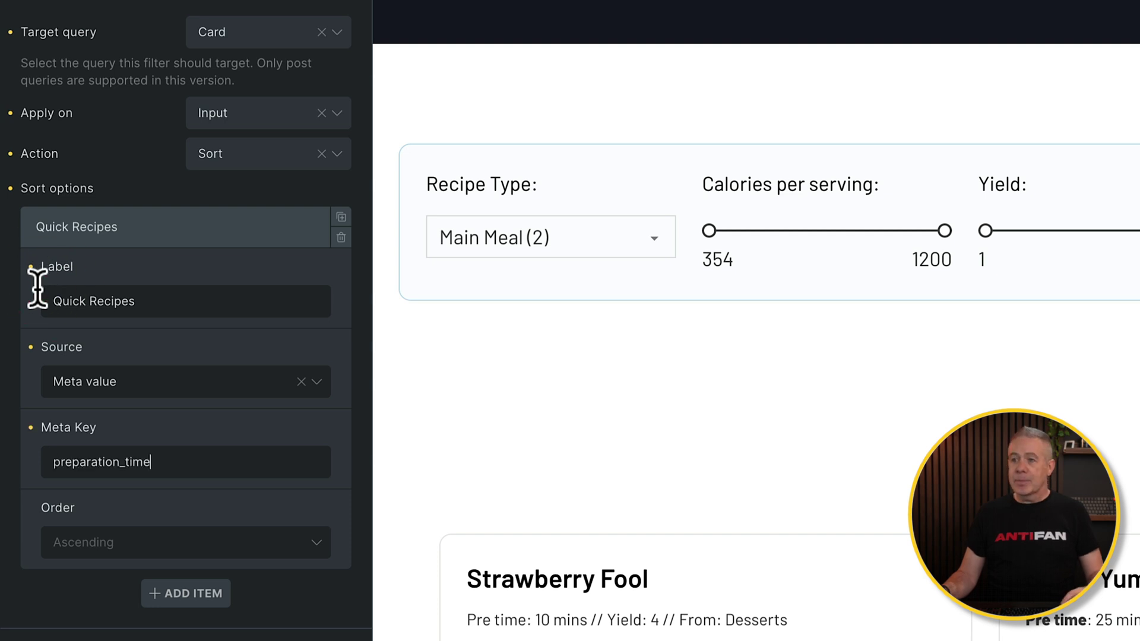
pyautogui.press('Tab')
pyautogui.click(107, 572)
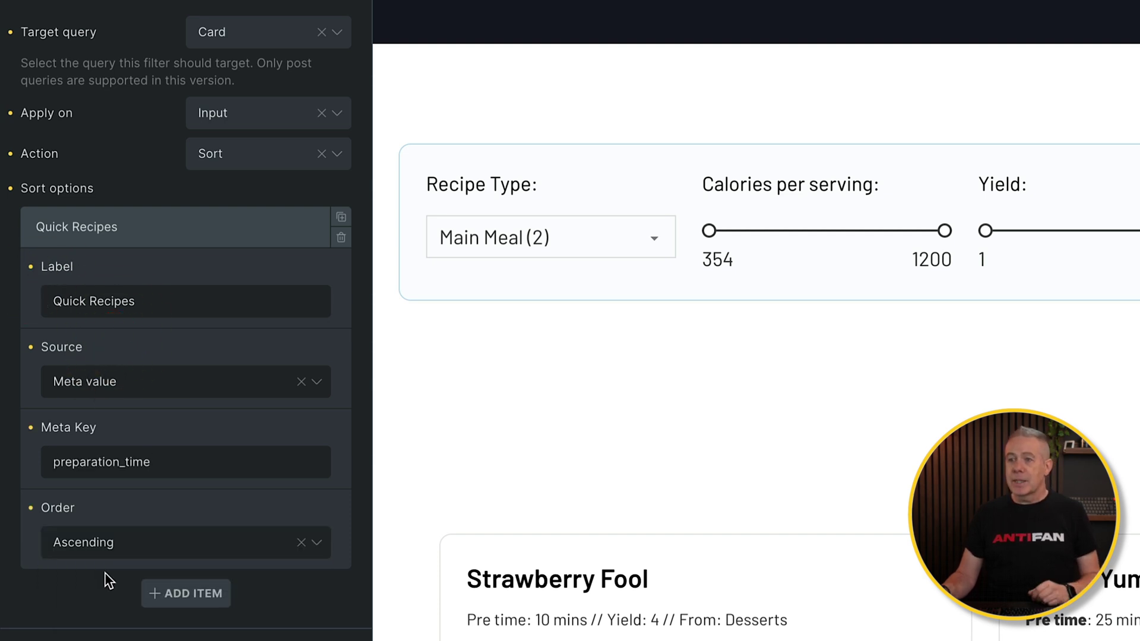
# Duplicate the Quick Recipes sort option and relabel the copy "Slow Recipes"
pyautogui.click(246, 98)
pyautogui.hotkey('ctrl', 'shift', 'Left')
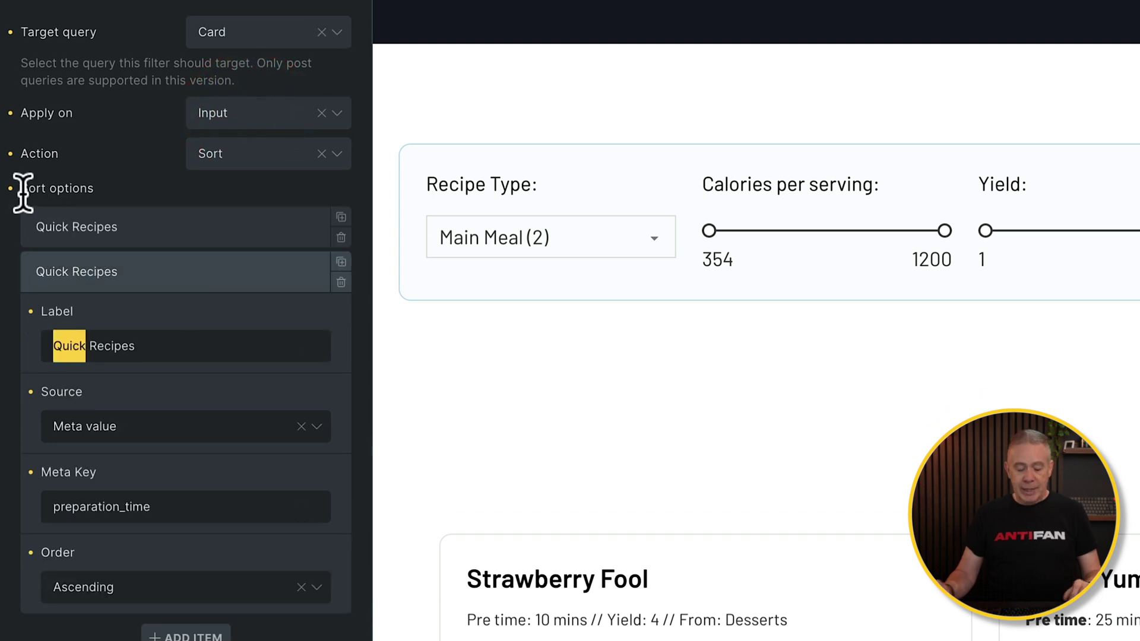
pyautogui.write('Slow')
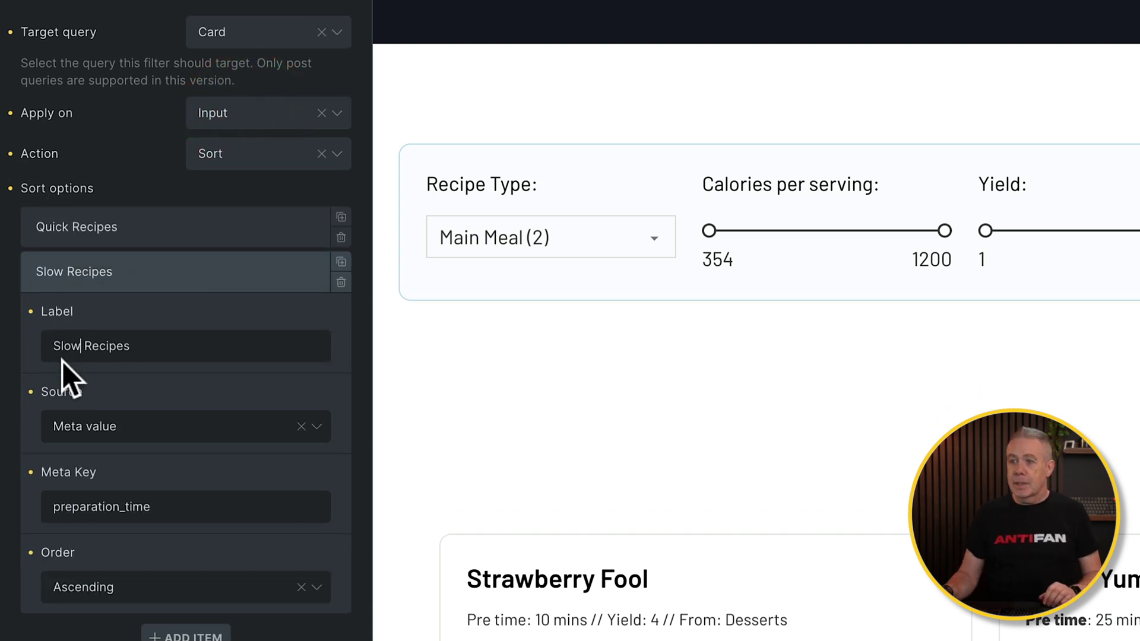
# Set the order of the Slow Recipes sort option to Descending and collapse its settings
pyautogui.press('Tab')
pyautogui.press('Down')
pyautogui.press('Return')
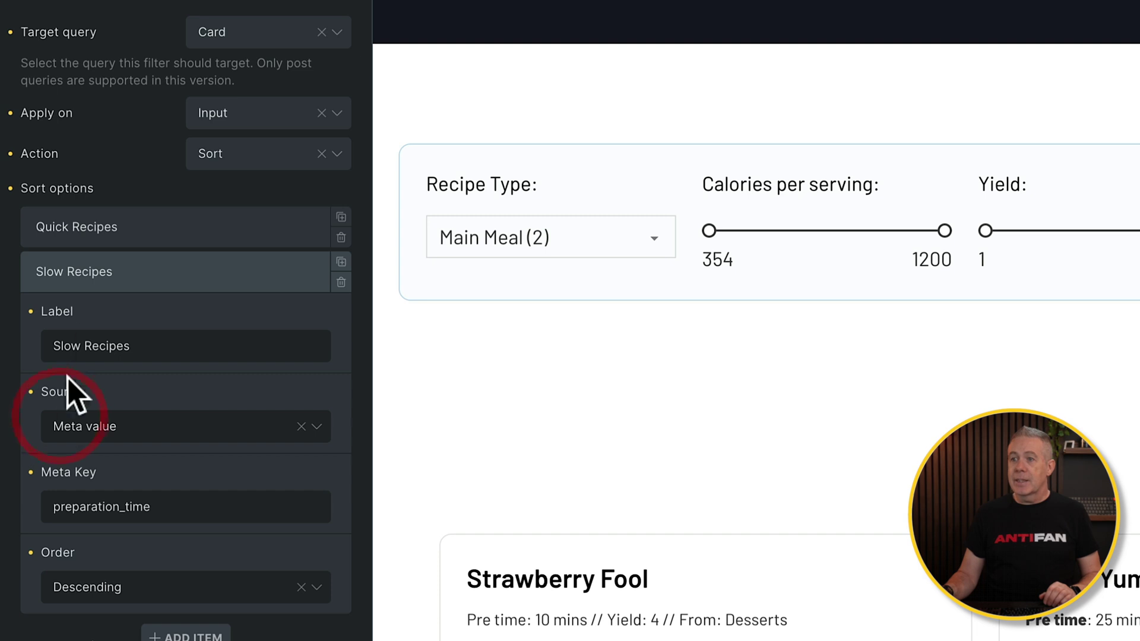
pyautogui.click(101, 132)
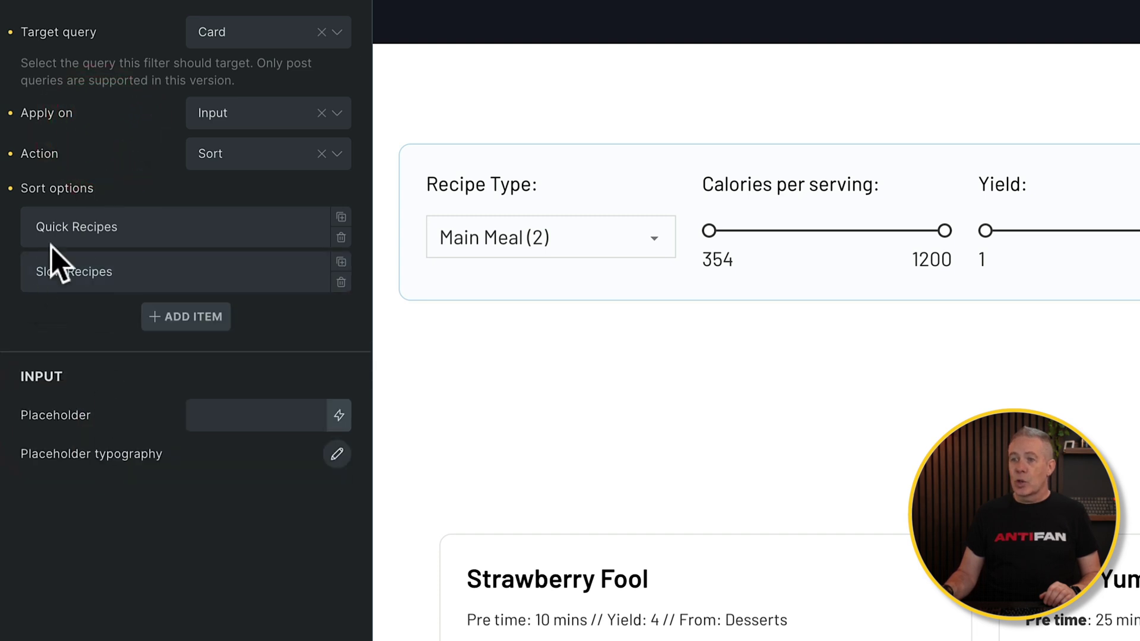
# Set the Cooking Time select filter's placeholder to "Sort by.." and save the template
pyautogui.click(165, 244)
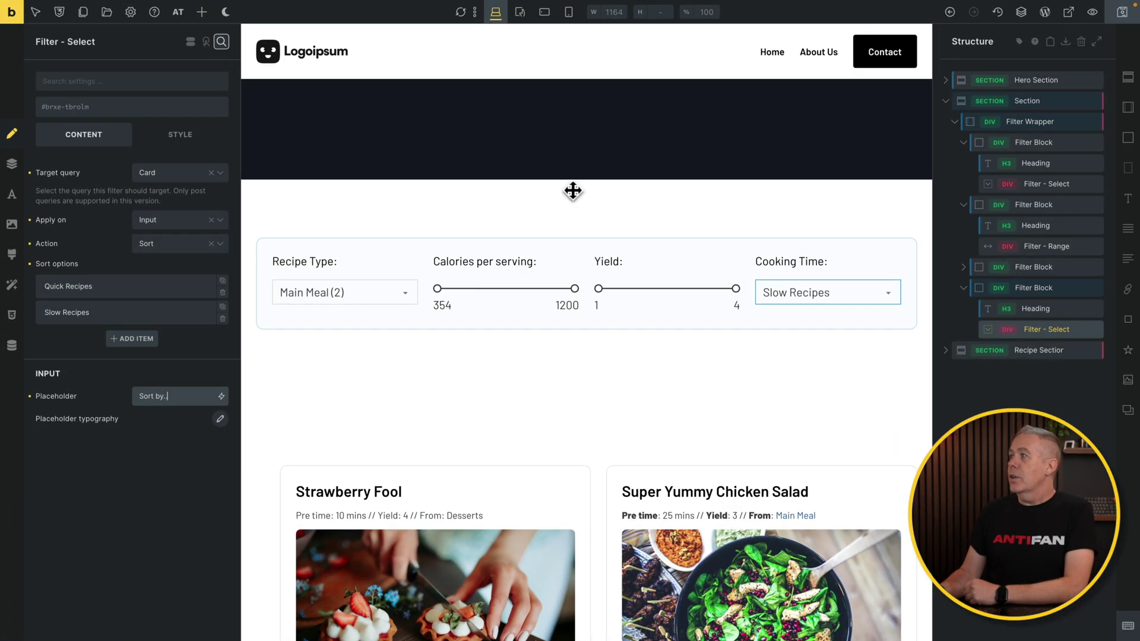
pyautogui.hotkey('ctrl', 's')
# Open the live Recipes page and review the filter bar and the default order of the recipe cards
pyautogui.click(837, 13)
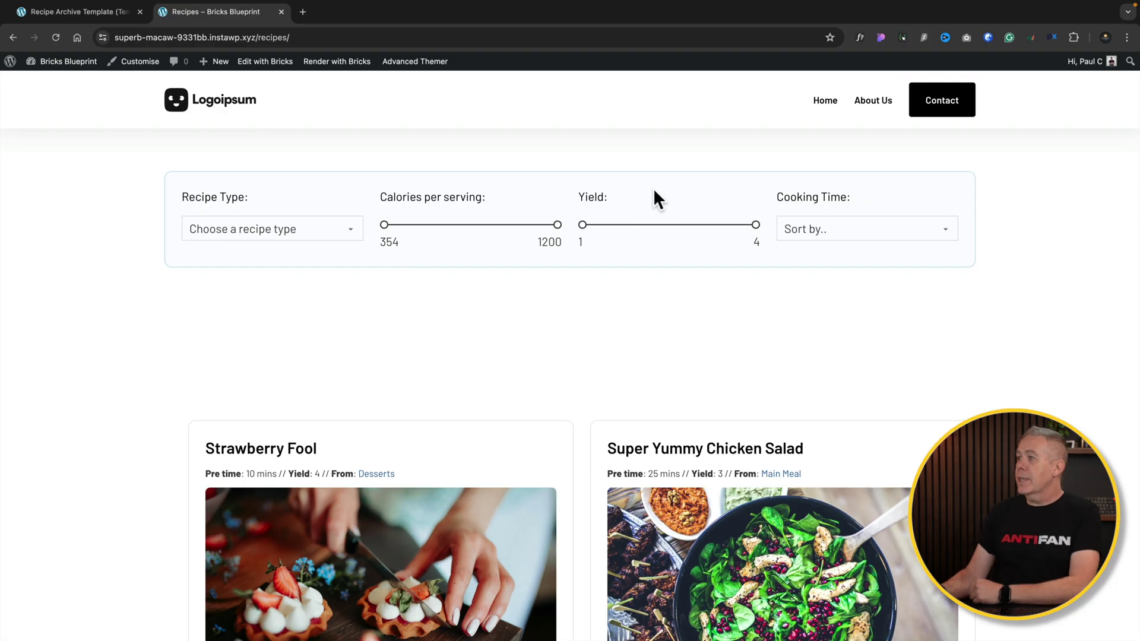
pyautogui.scroll(-2, 721, 267)
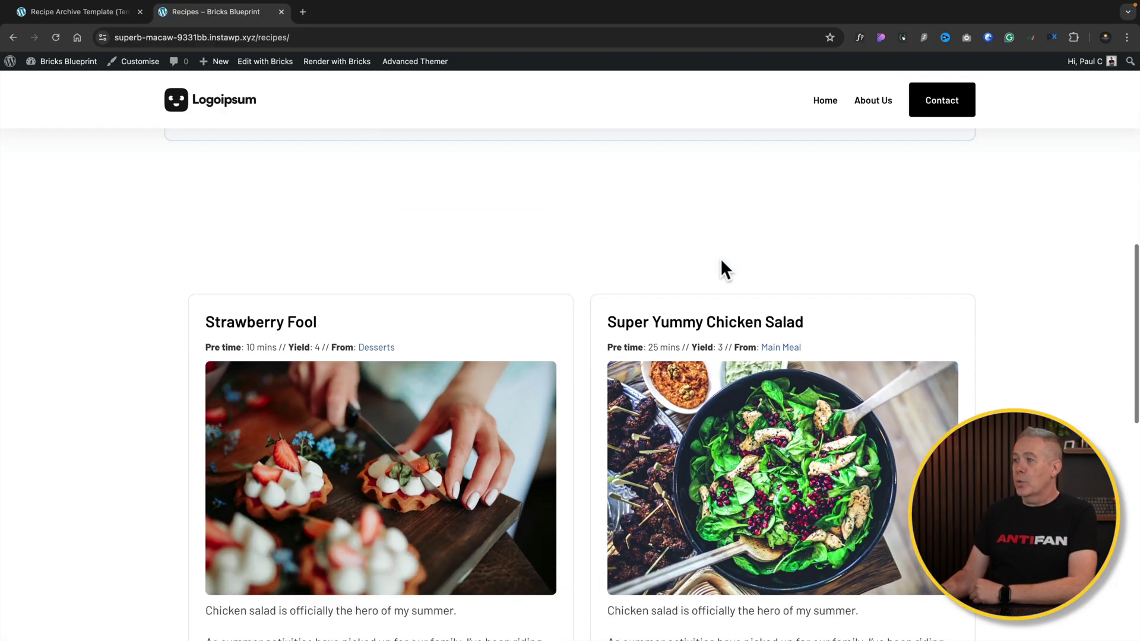
pyautogui.scroll(-4, 443, 299)
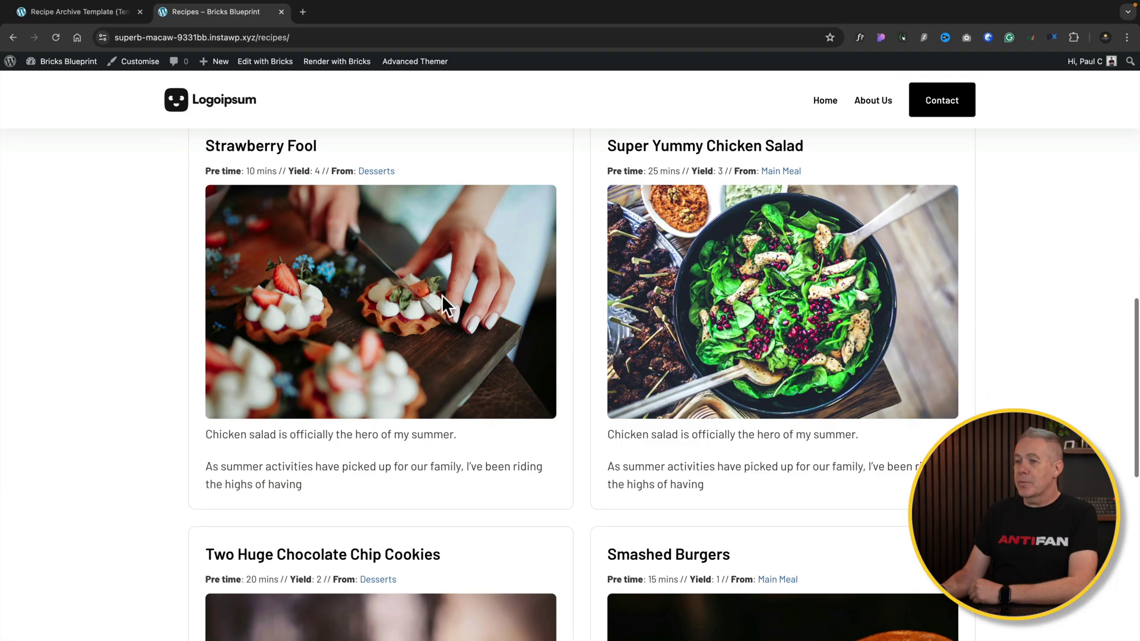
pyautogui.scroll(5, 443, 300)
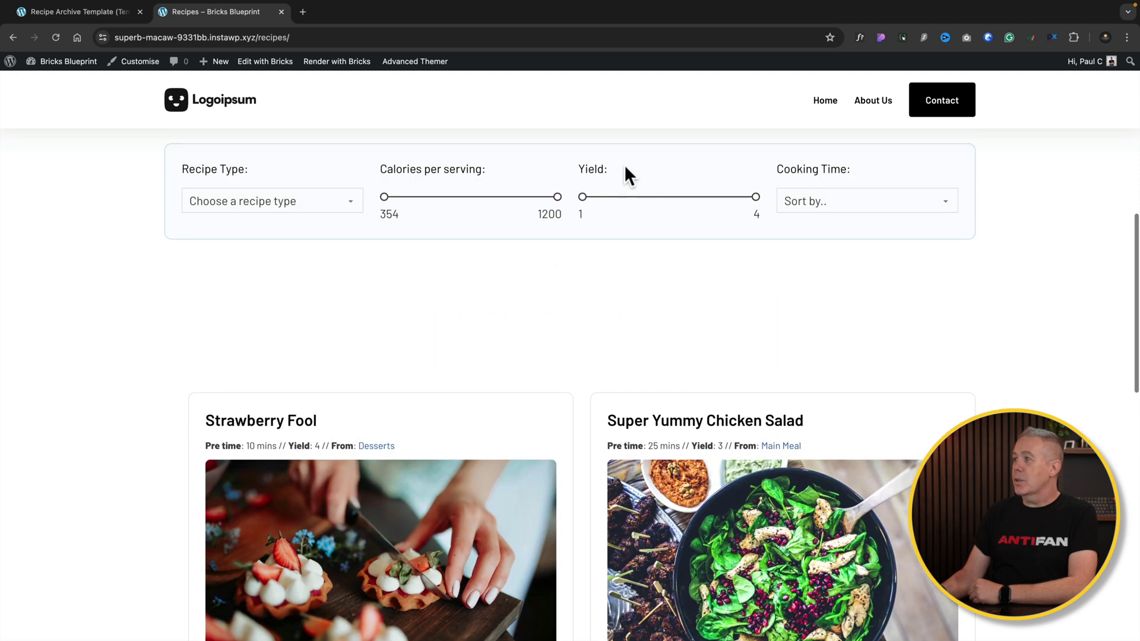
# Test the Cooking Time filter with Quick Recipes and check the preparation times across the recipe cards
pyautogui.press('space')
pyautogui.press('Down')
pyautogui.press('Return')
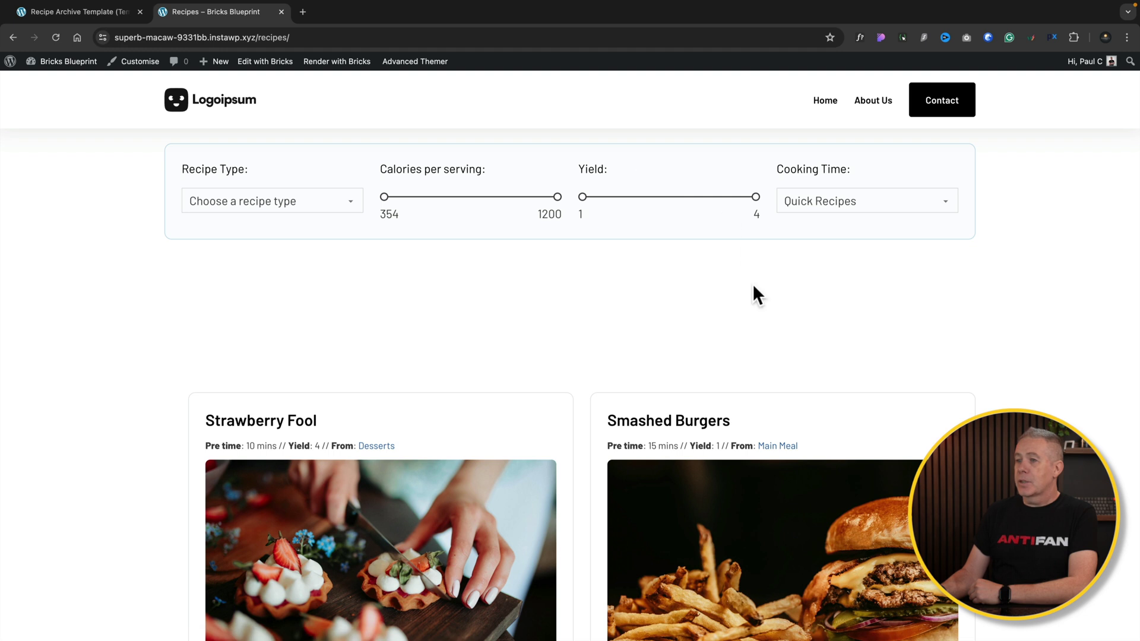
pyautogui.scroll(-1, 756, 294)
pyautogui.scroll(-1, 504, 279)
pyautogui.scroll(-5, 502, 299)
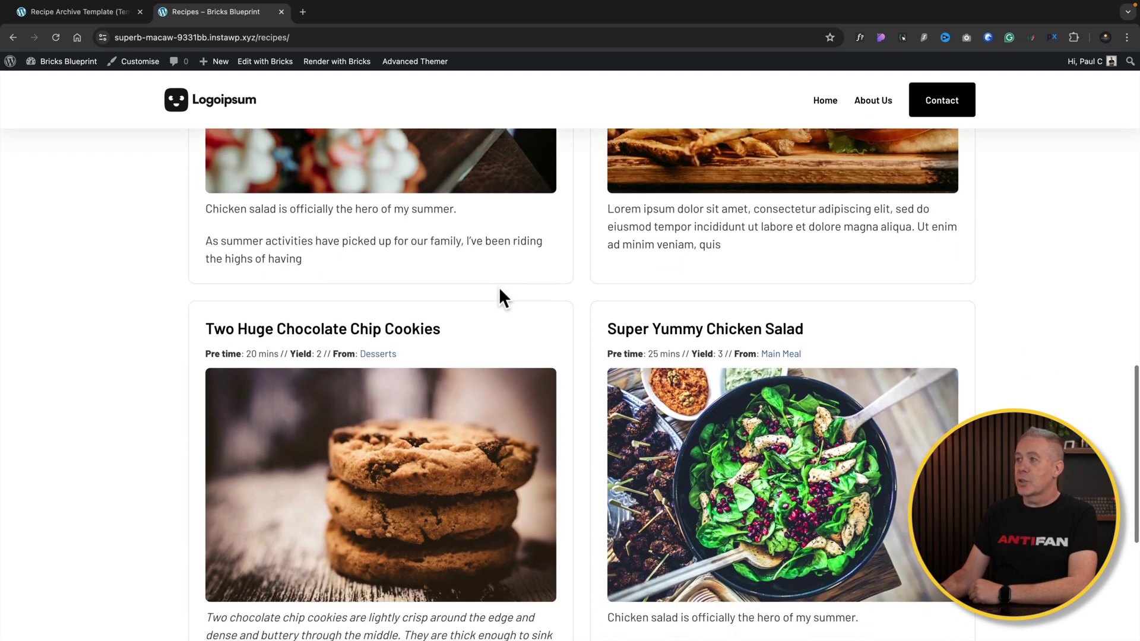
# Switch the Cooking Time sorting to Slow Recipes and check the order of the recipe cards
pyautogui.scroll(7, 502, 299)
pyautogui.scroll(3, 561, 231)
pyautogui.click(632, 181)
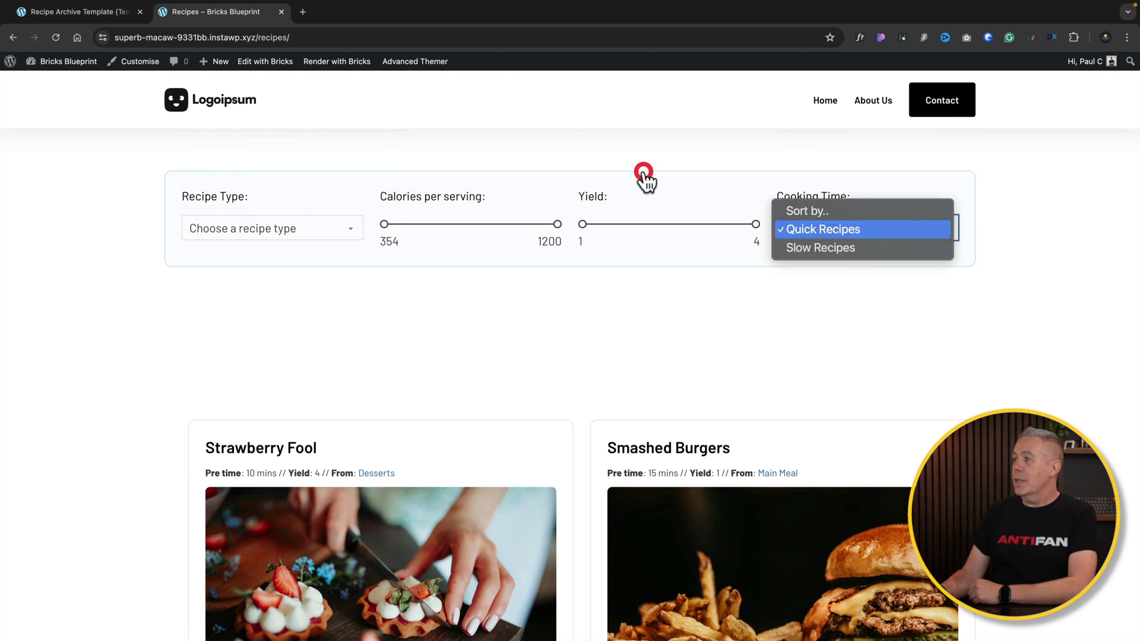
pyautogui.click(820, 248)
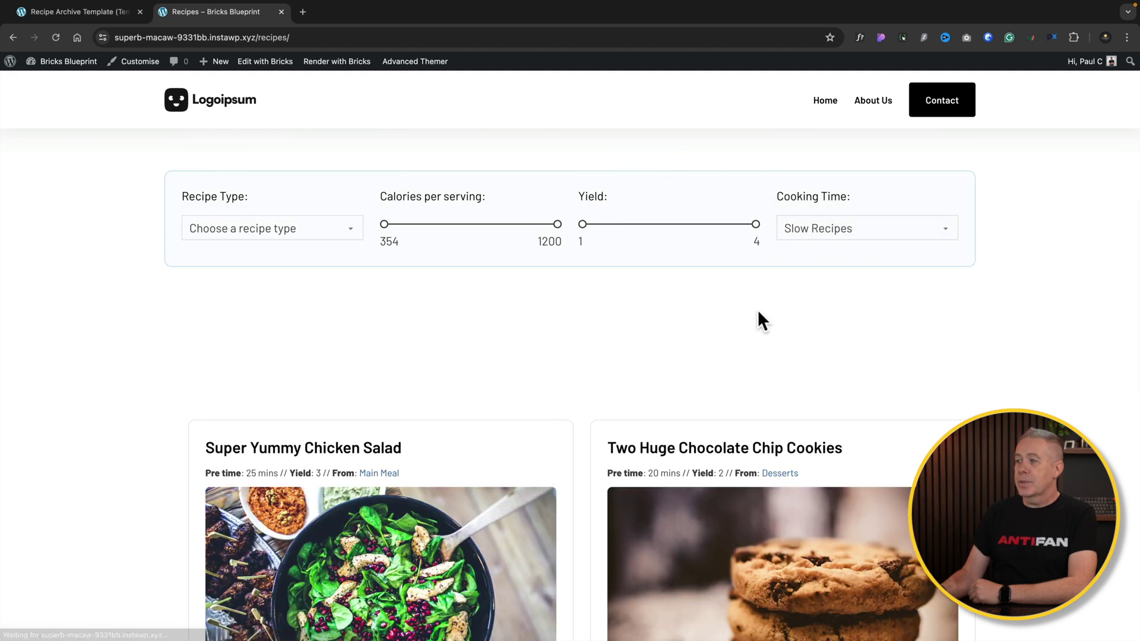
pyautogui.scroll(-2, 757, 309)
pyautogui.scroll(3, 759, 313)
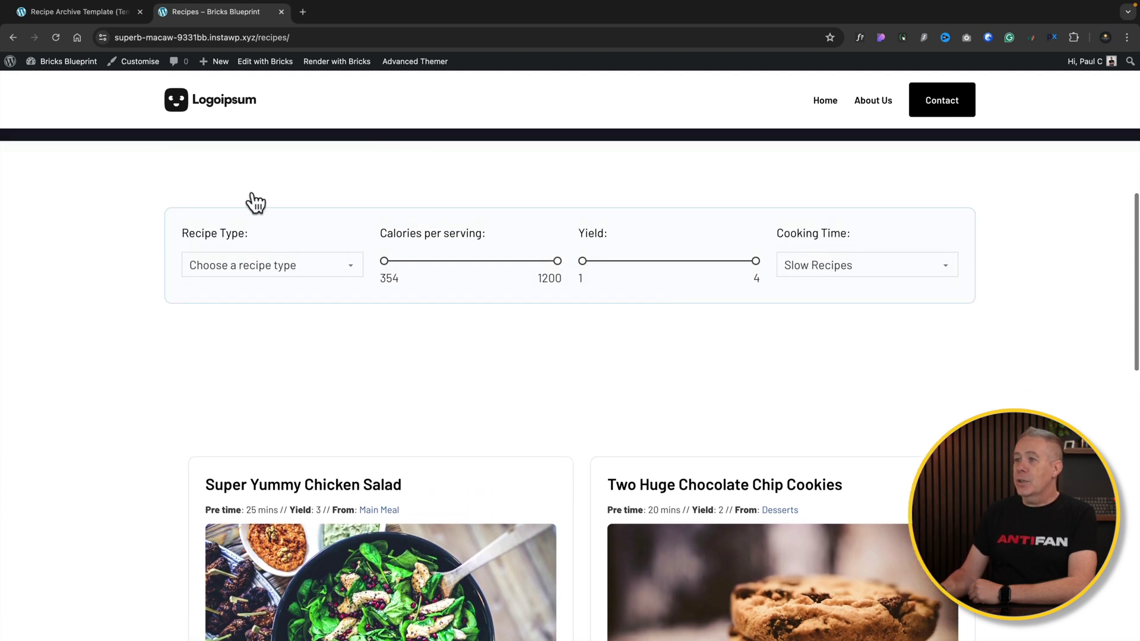
# Filter the recipes by the Desserts type with Slow Recipes sorting active and check the remaining cards
pyautogui.click(263, 205)
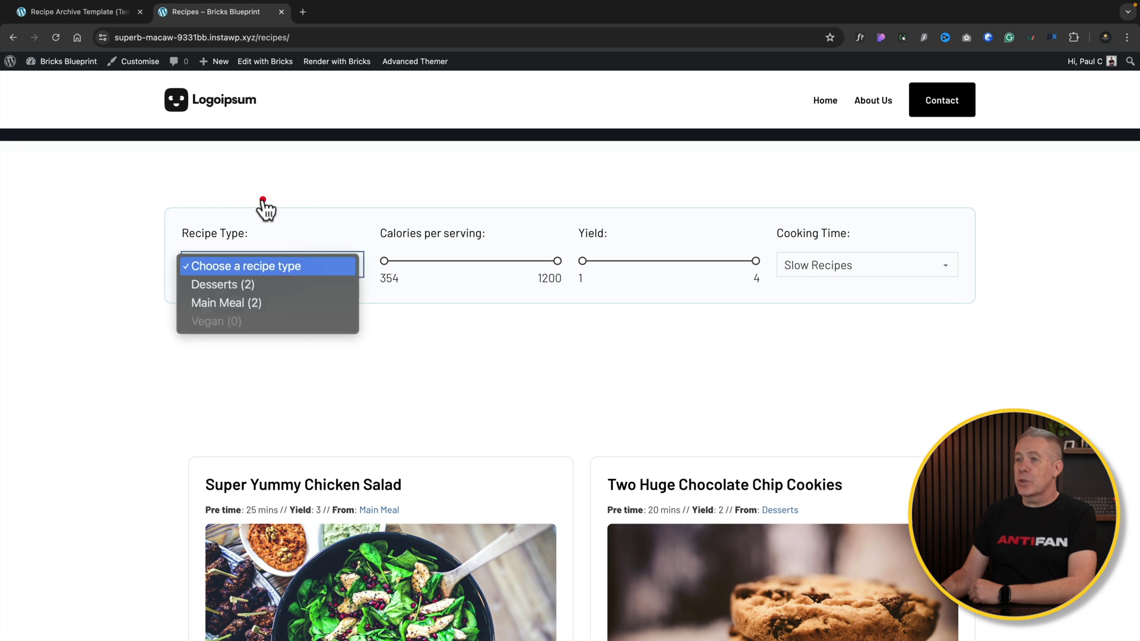
pyautogui.click(226, 212)
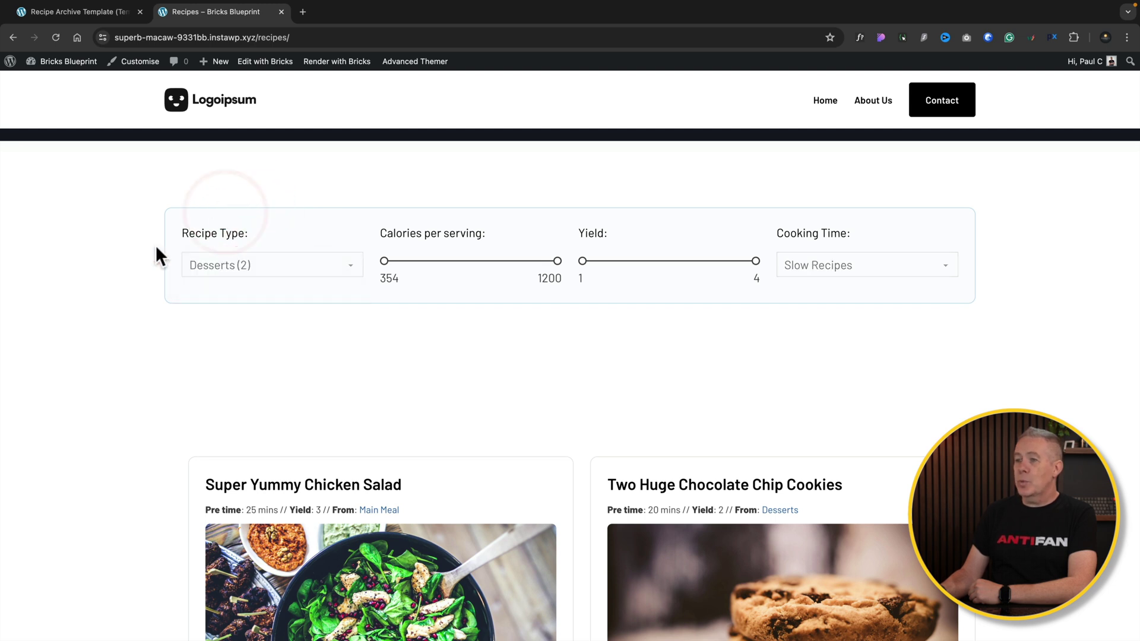
pyautogui.scroll(-3, 113, 268)
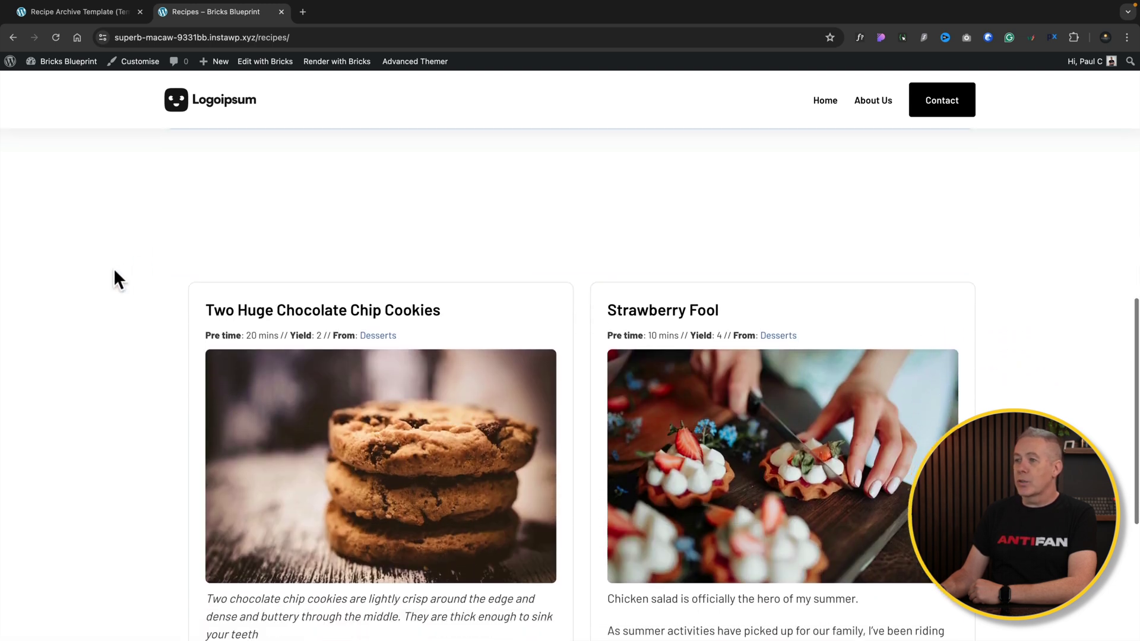
pyautogui.scroll(2, 114, 278)
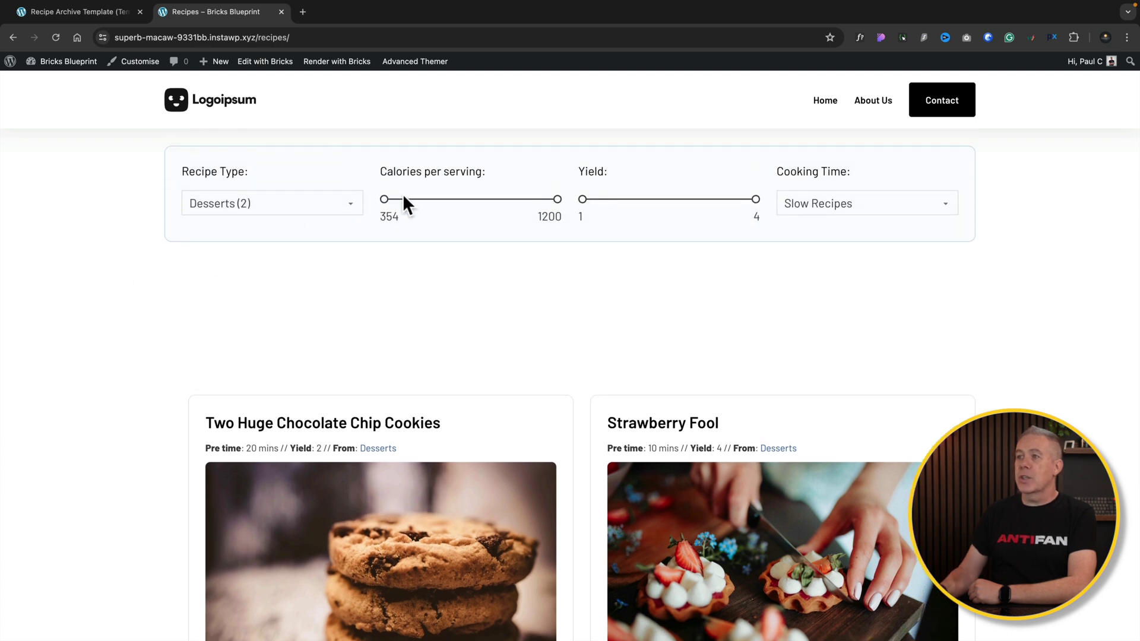